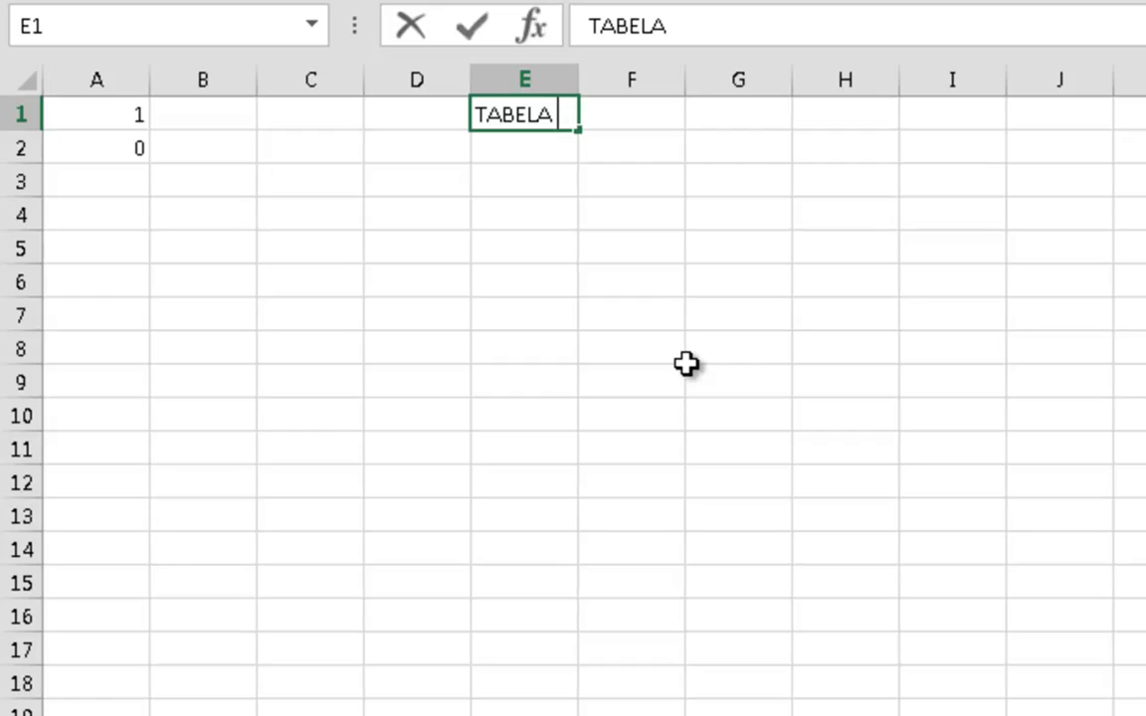
- Enter the title TABELA VERDADE in cell E1
text(VEDADE)
key(BackSpace)
key(BackSpace)
key(BackSpace)
key(BackSpace)
text(RADE)
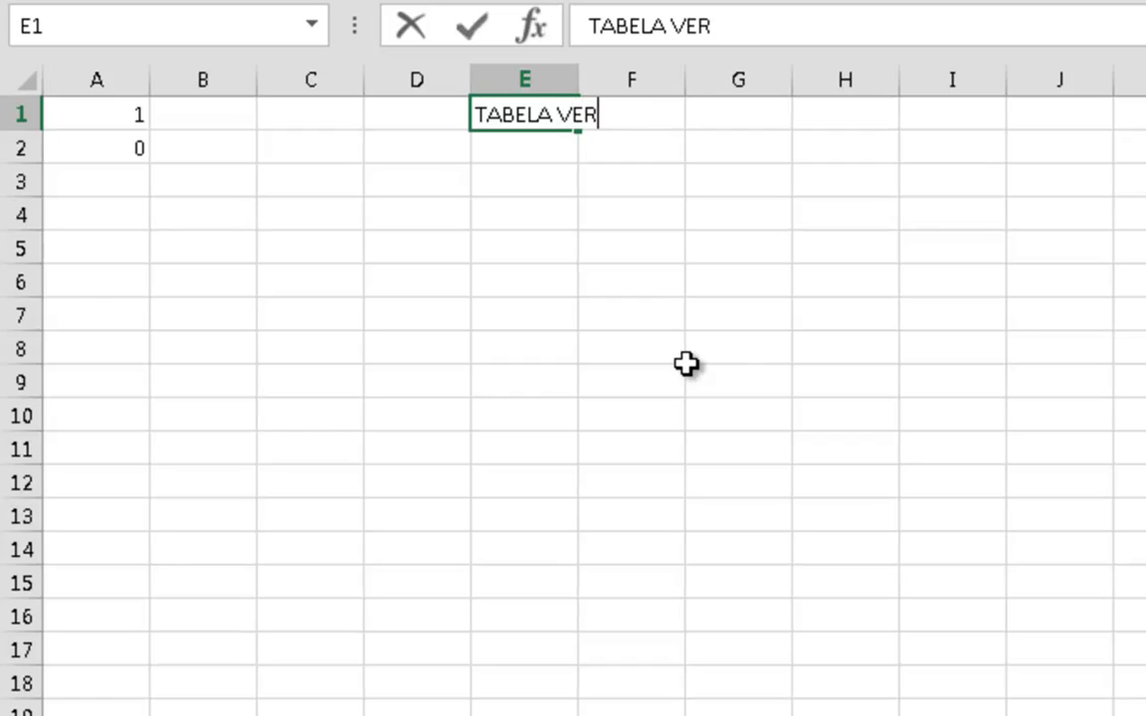
key(BackSpace)
key(BackSpace)
key(BackSpace)
text(DADE)
key(Return)
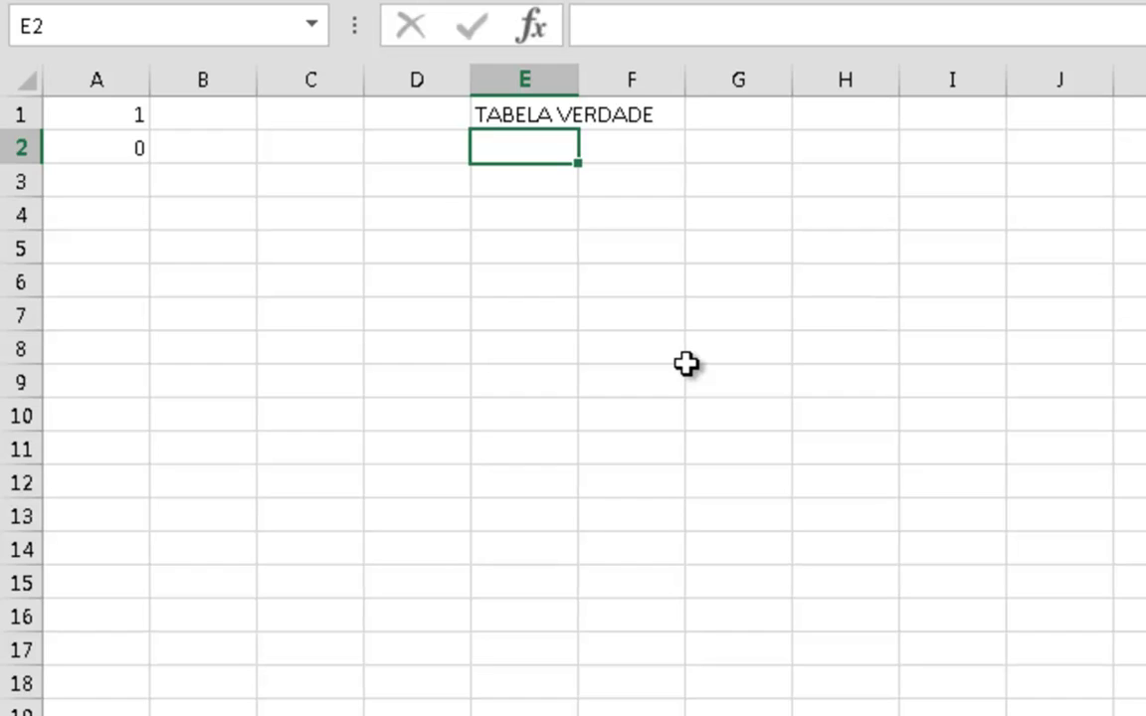
- Enter OU in cell E2 as the heading of the first truth table
key(Return)
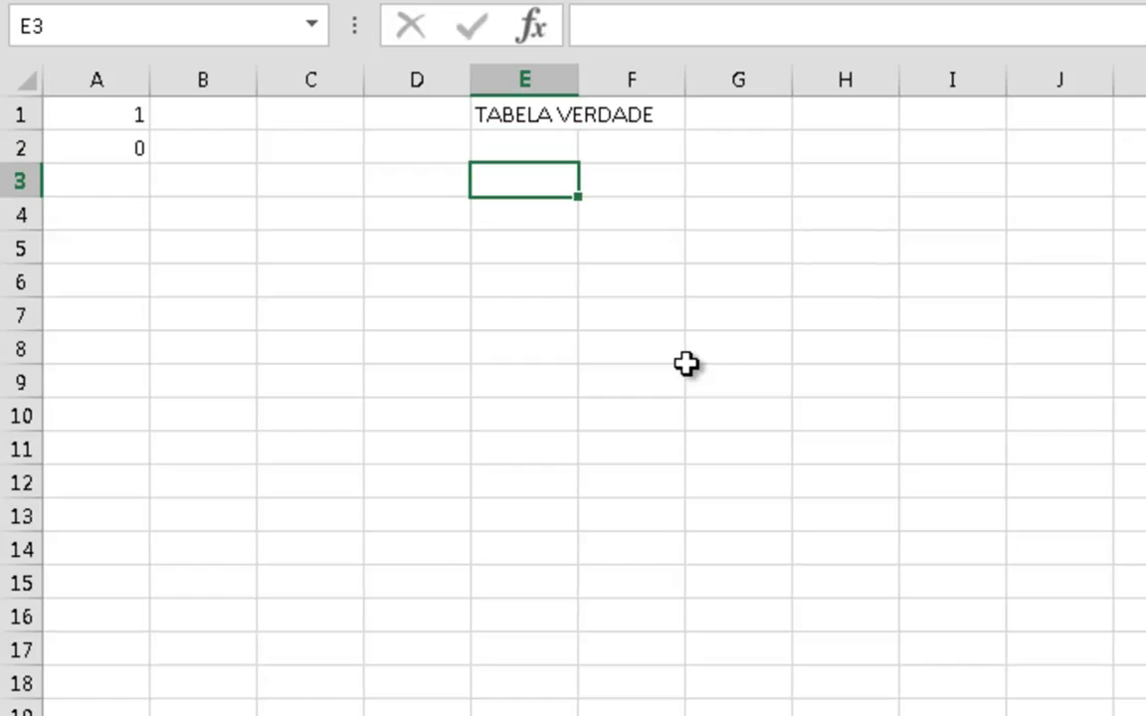
key(Up)
text(OU)
key(Return)
- Fill the first OU row, E3 to G3, with V, V and VERDADEIRO
text(V)
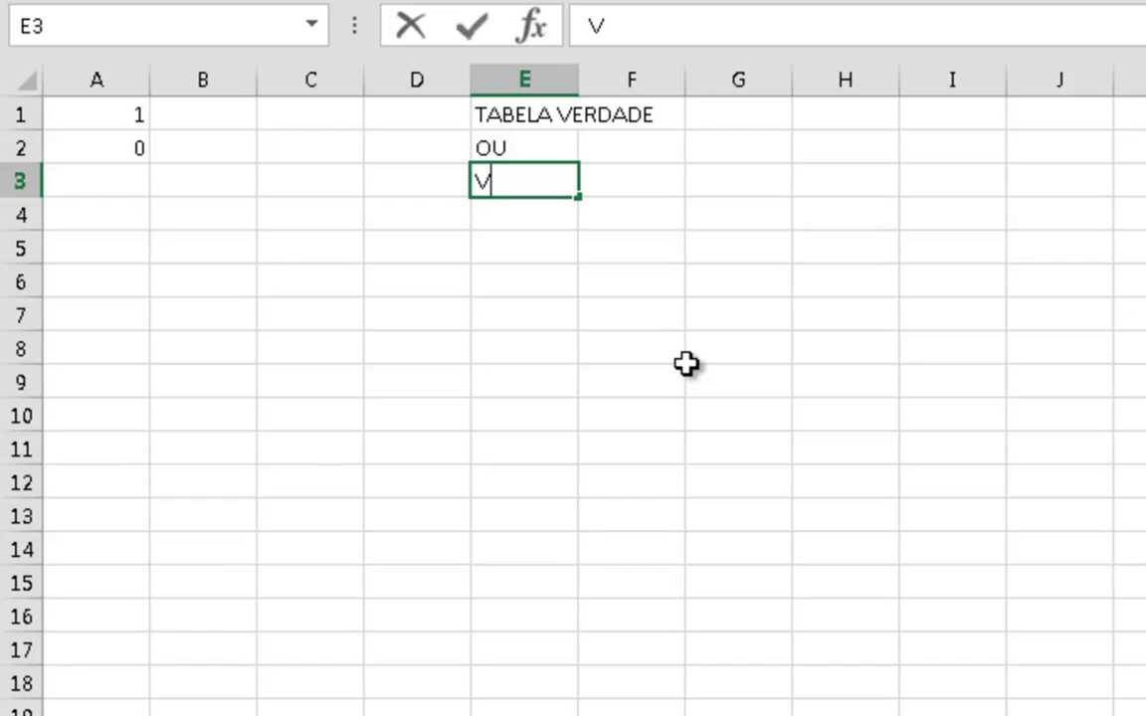
key(Tab)
text(V)
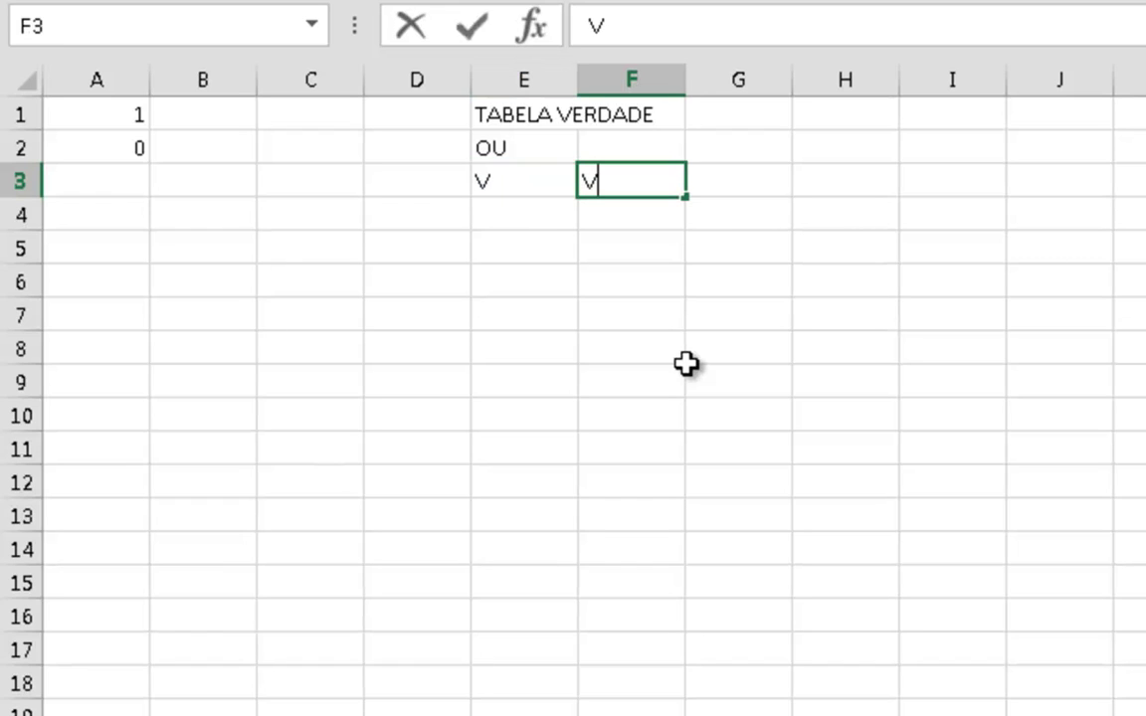
key(Tab)
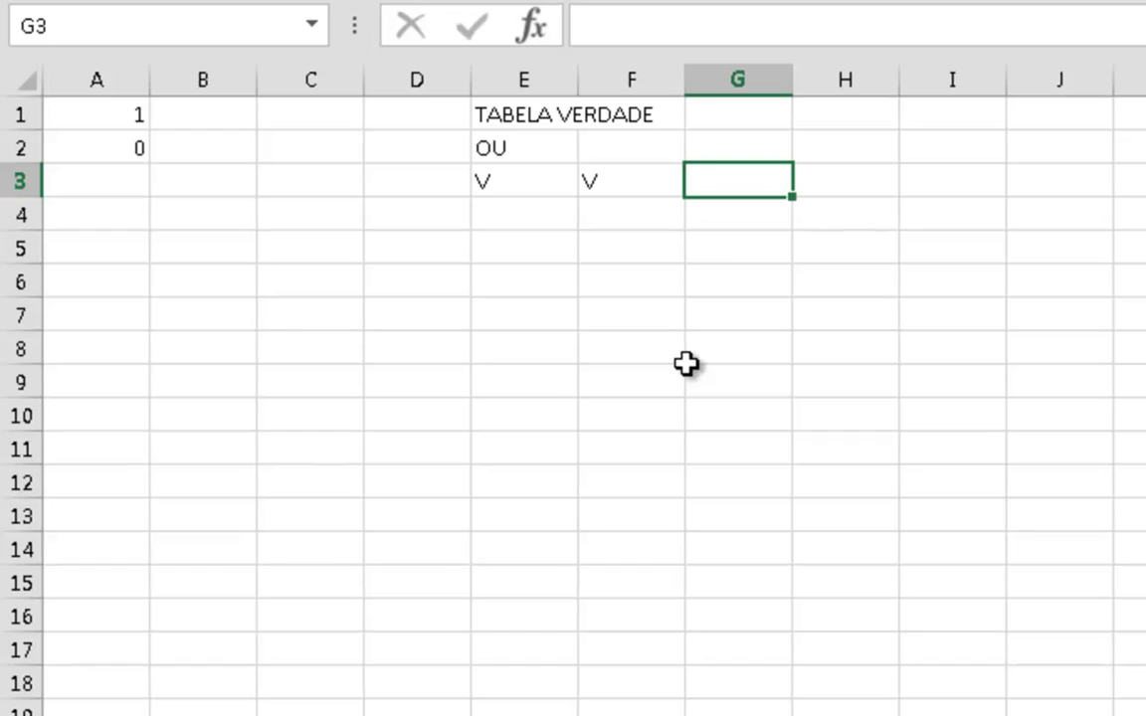
text(=)
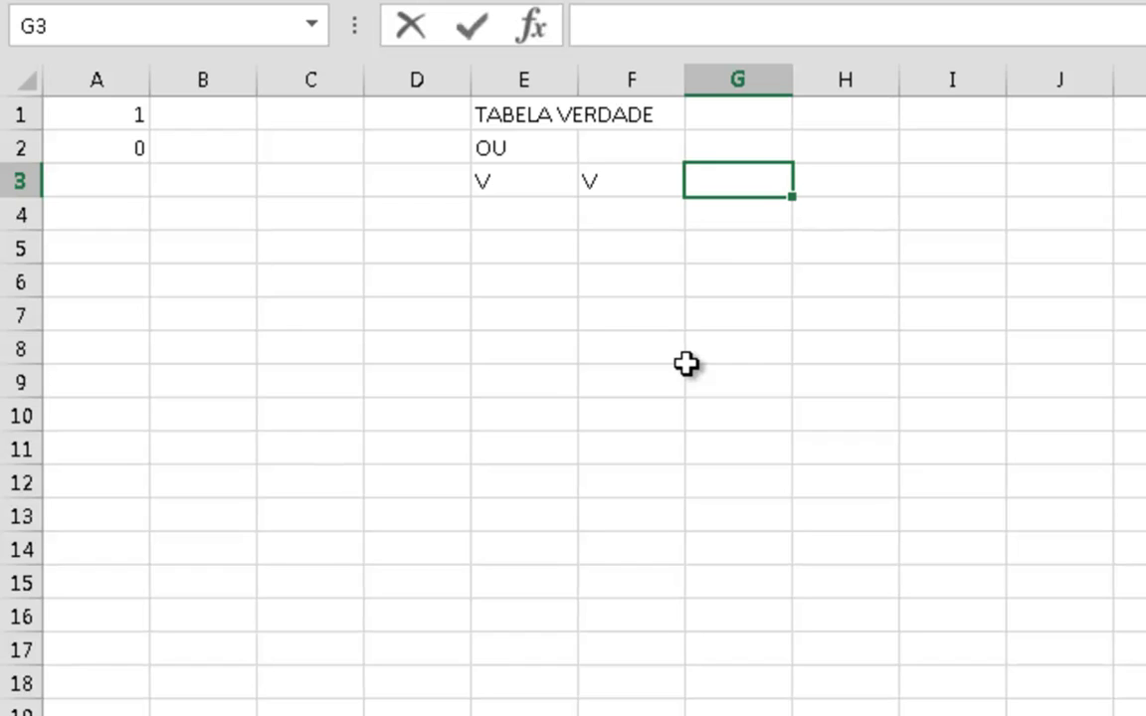
key(BackSpace)
text(VERDADEIRO)
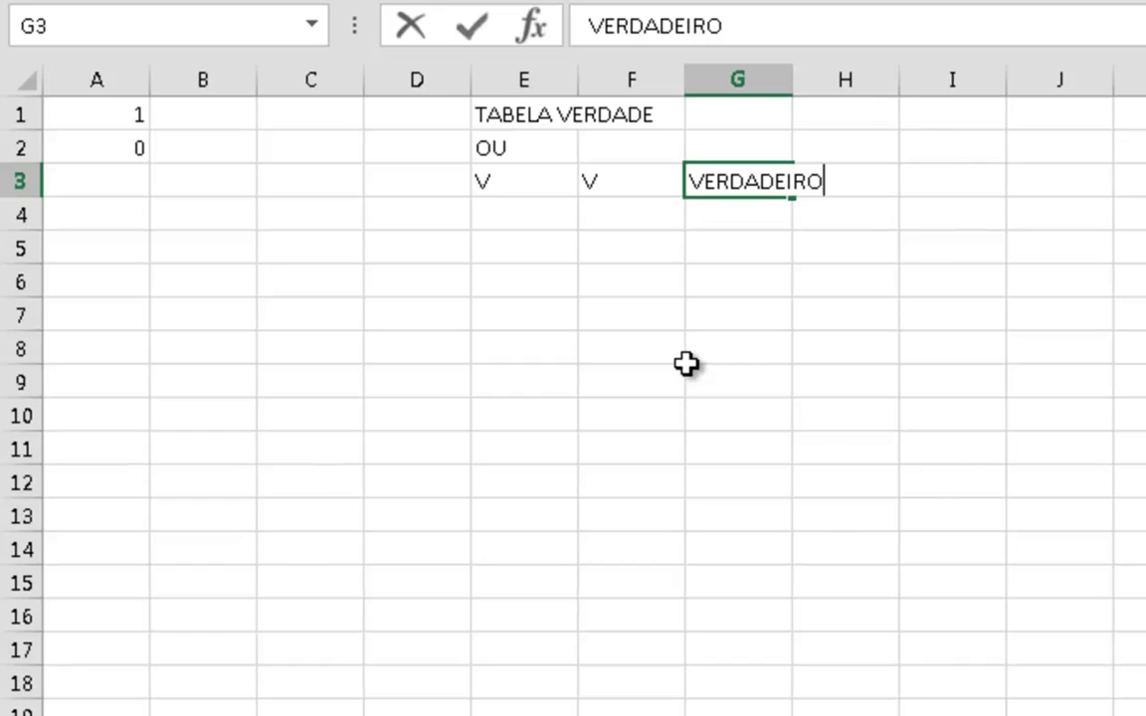
key(Return)
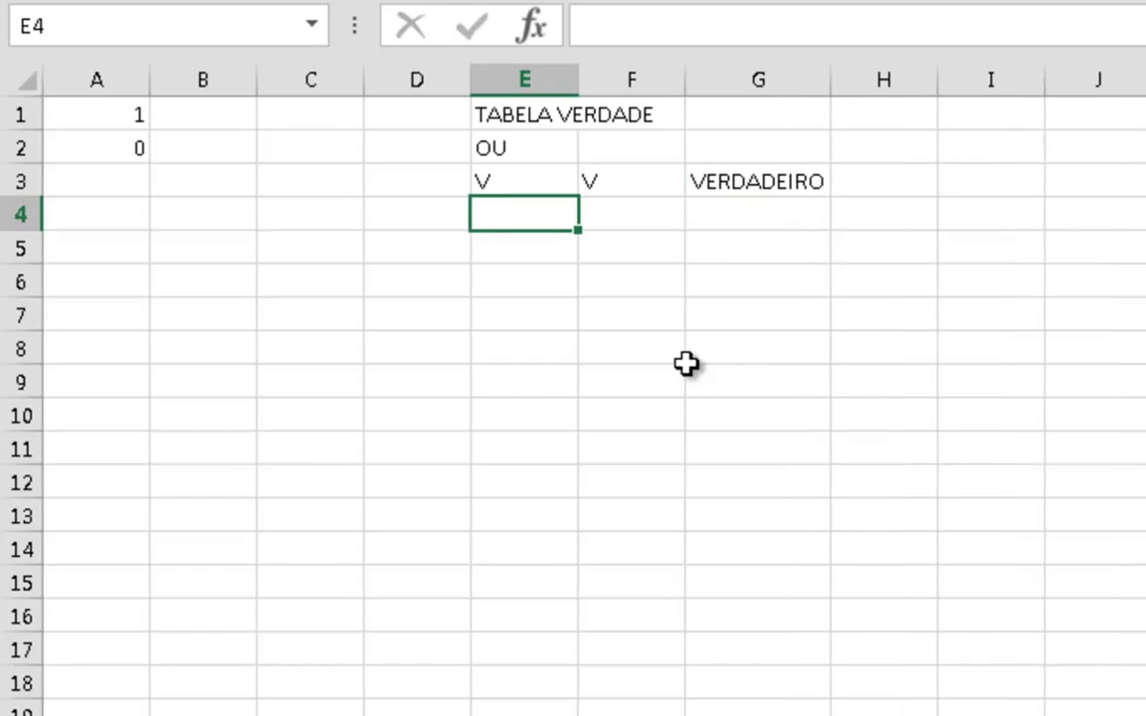
- Fill the second OU row, E4 to G4, with V, F and VERDADEIRO
text(V)
key(Tab)
text(F)
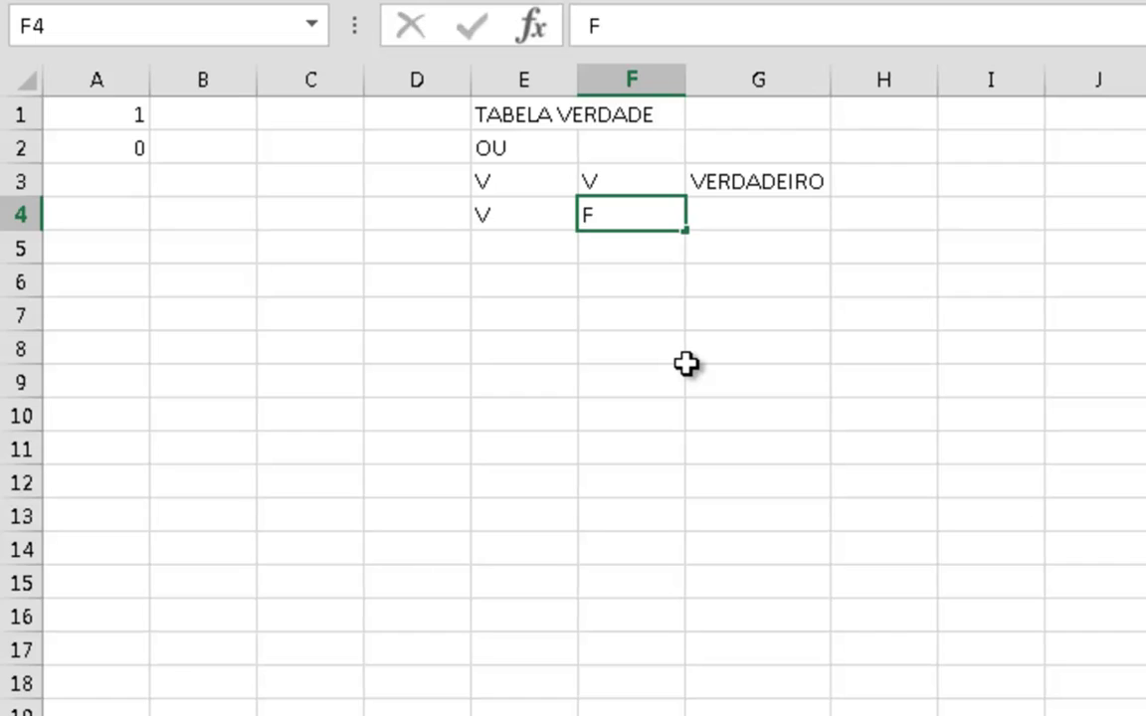
key(Tab)
text(VER)
text(DADEIRO)
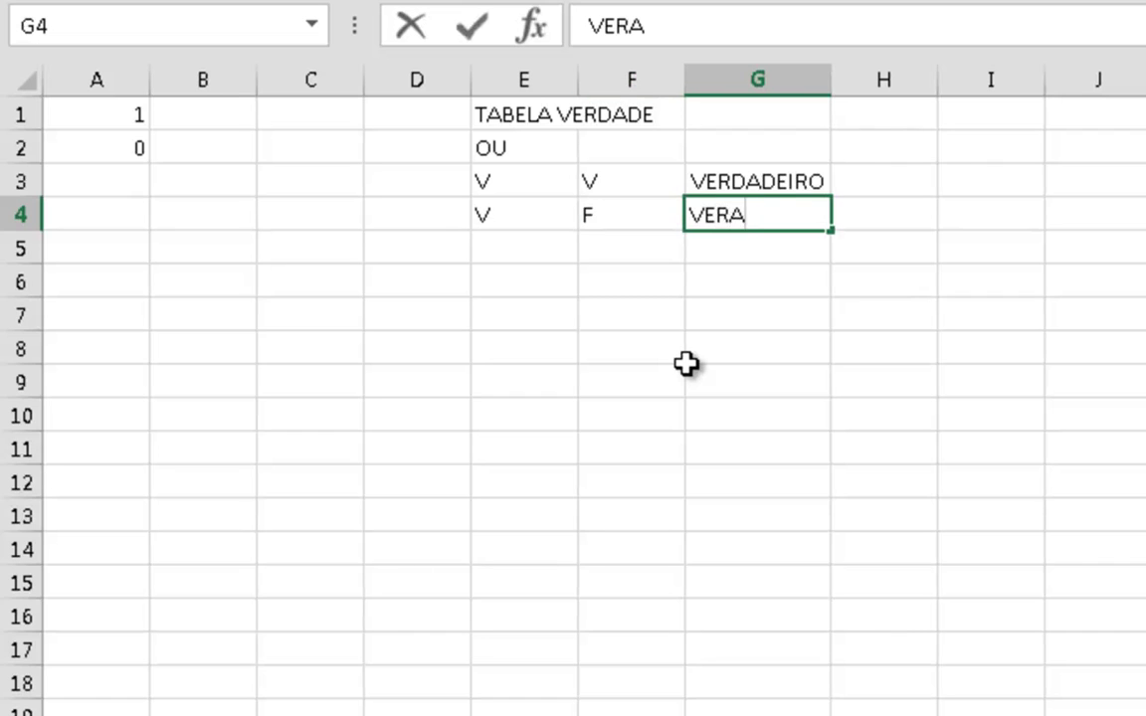
key(Return)
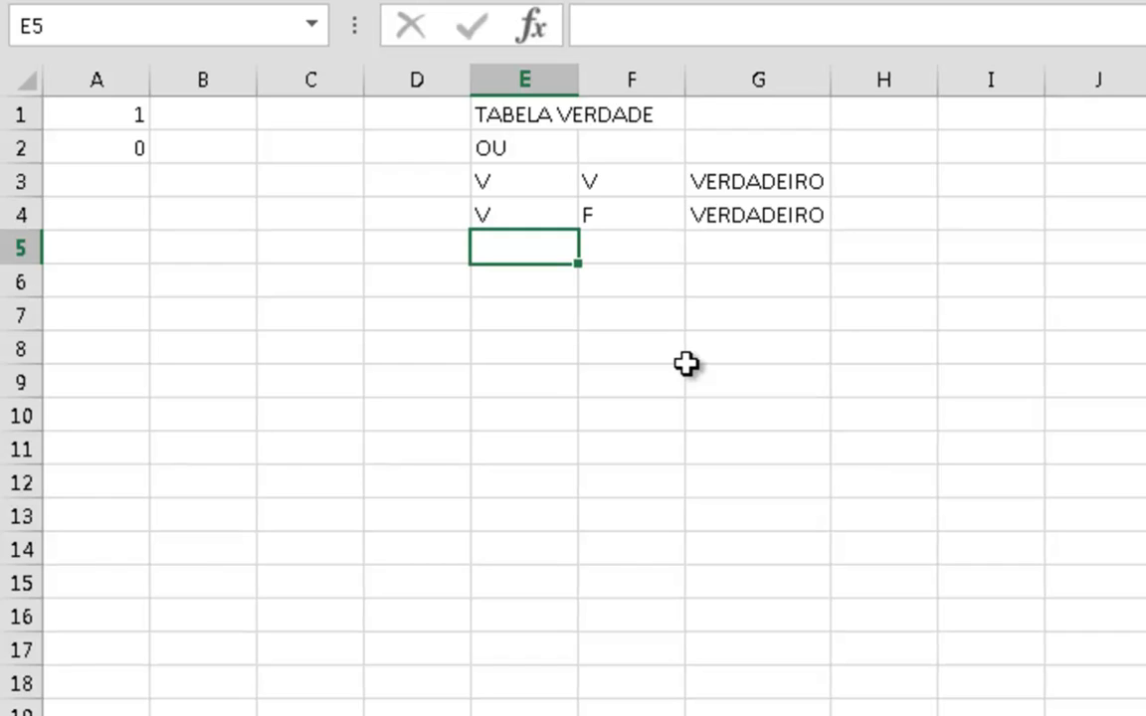
- Fill the third OU row, E5 to G5, with F, V and VERDADEIRO
text(F)
key(Tab)
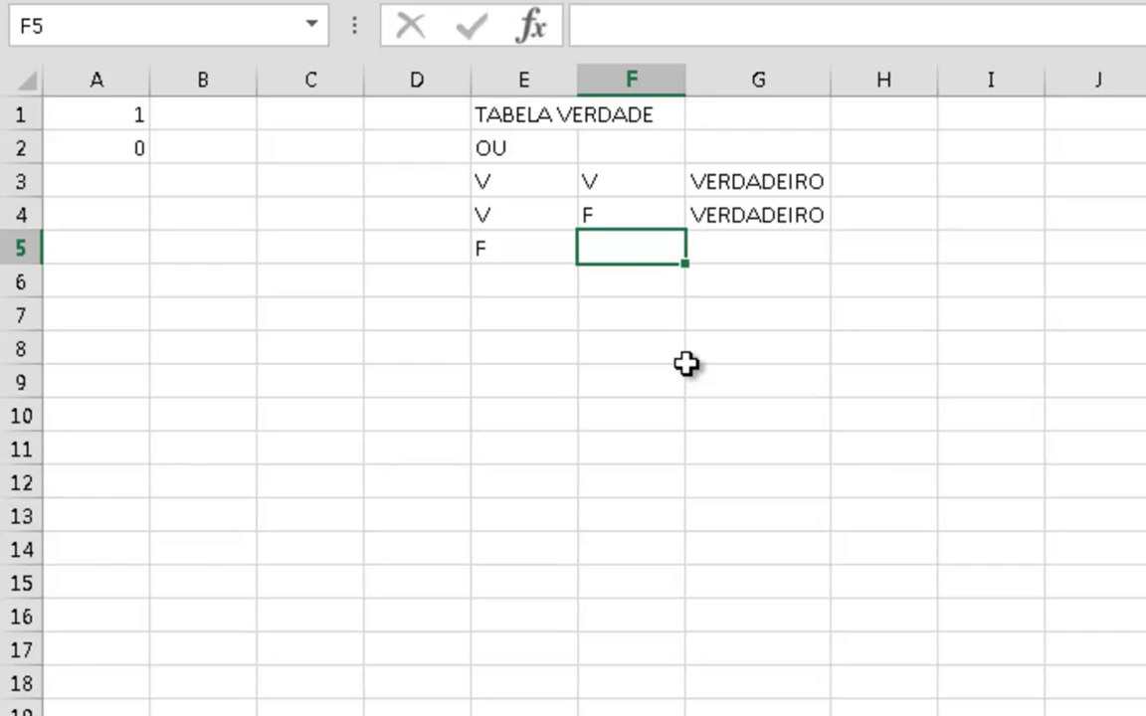
text(V)
key(Tab)
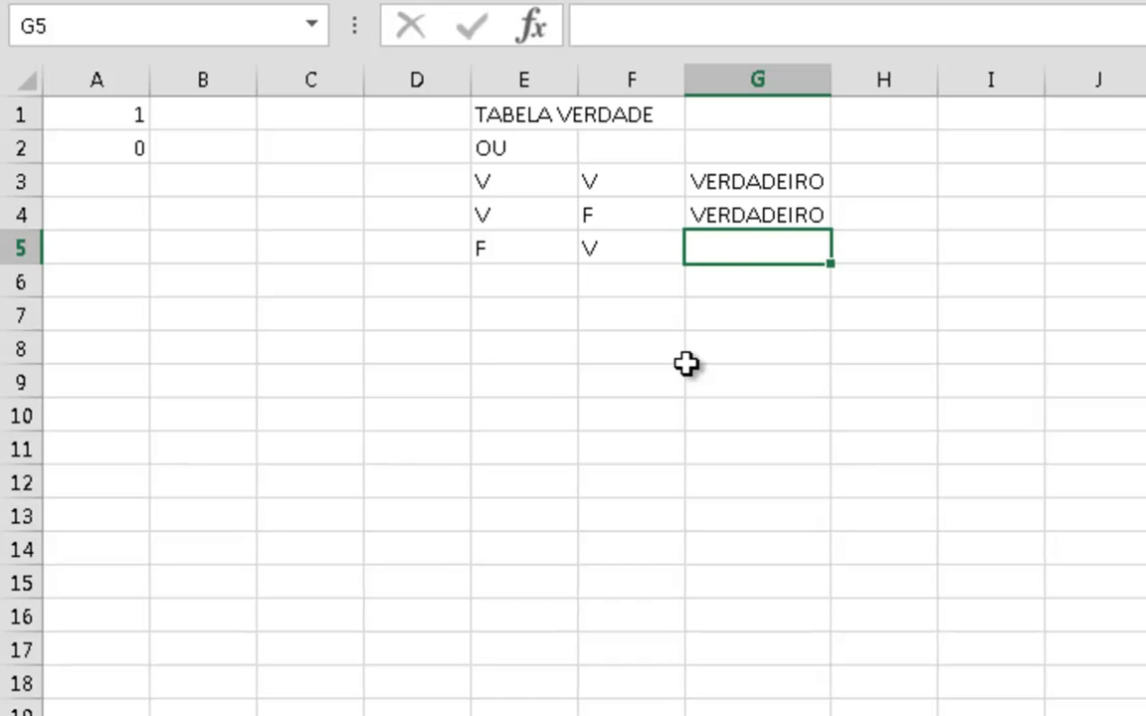
text(VERDADEI)
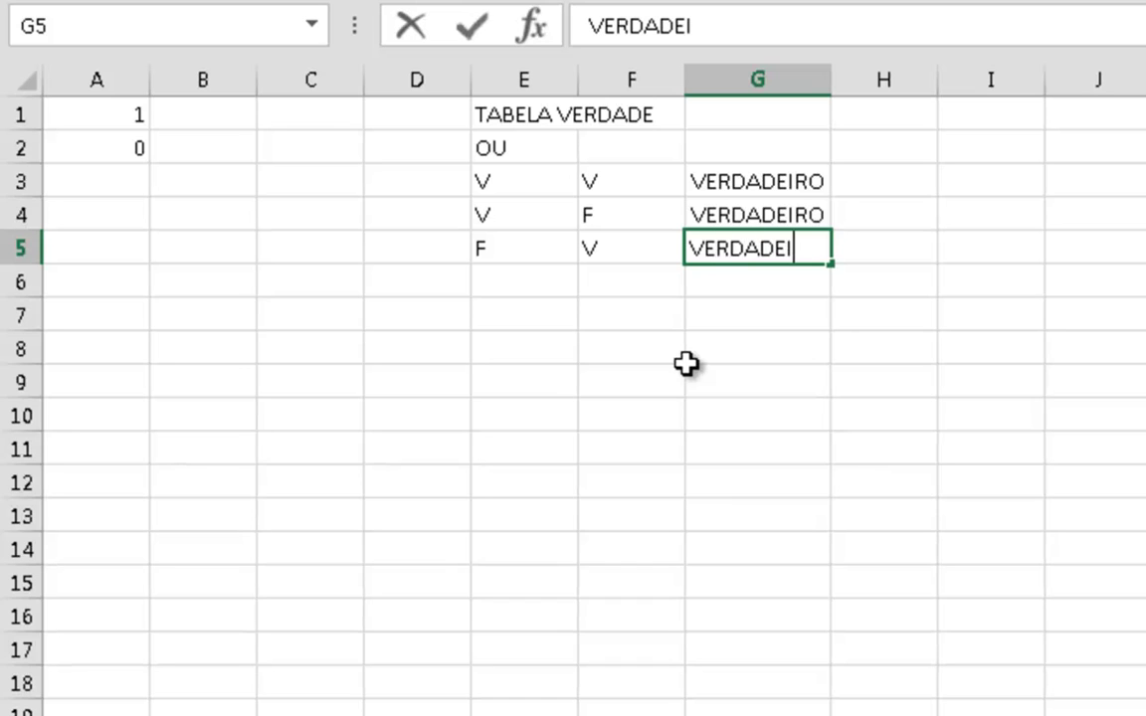
text(RO)
key(Return)
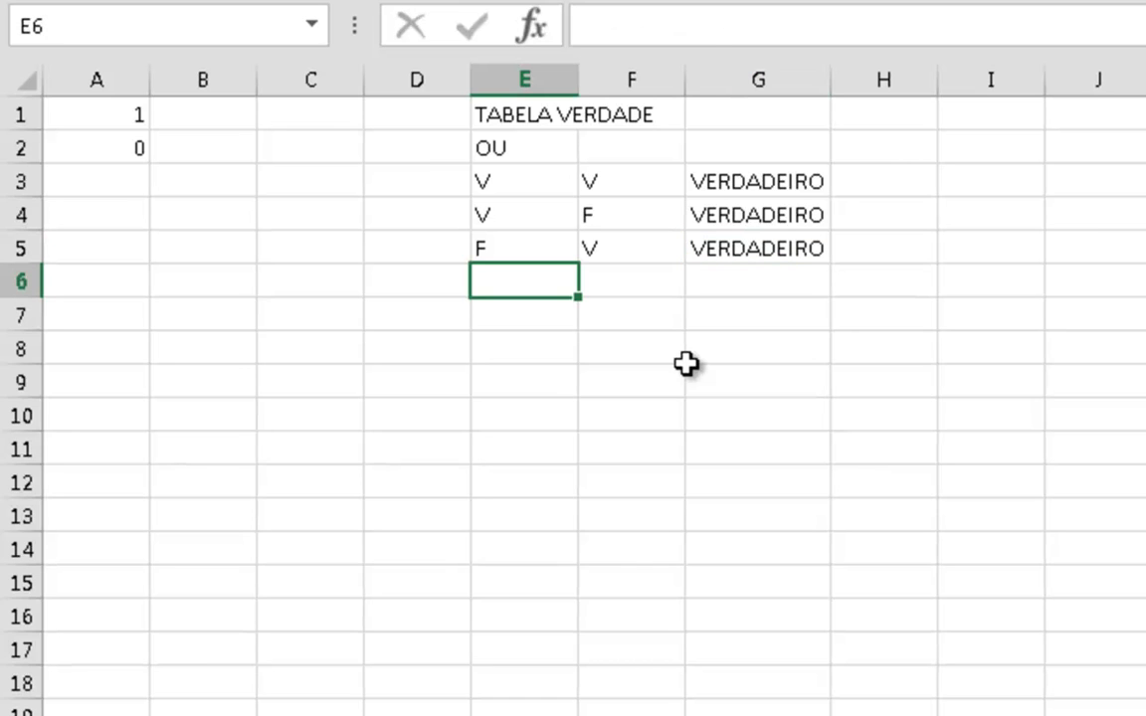
- Fill the fourth OU row, E6 to G6, with F, F and FALSO
text(F)
key(Tab)
text(F)
key(Tab)
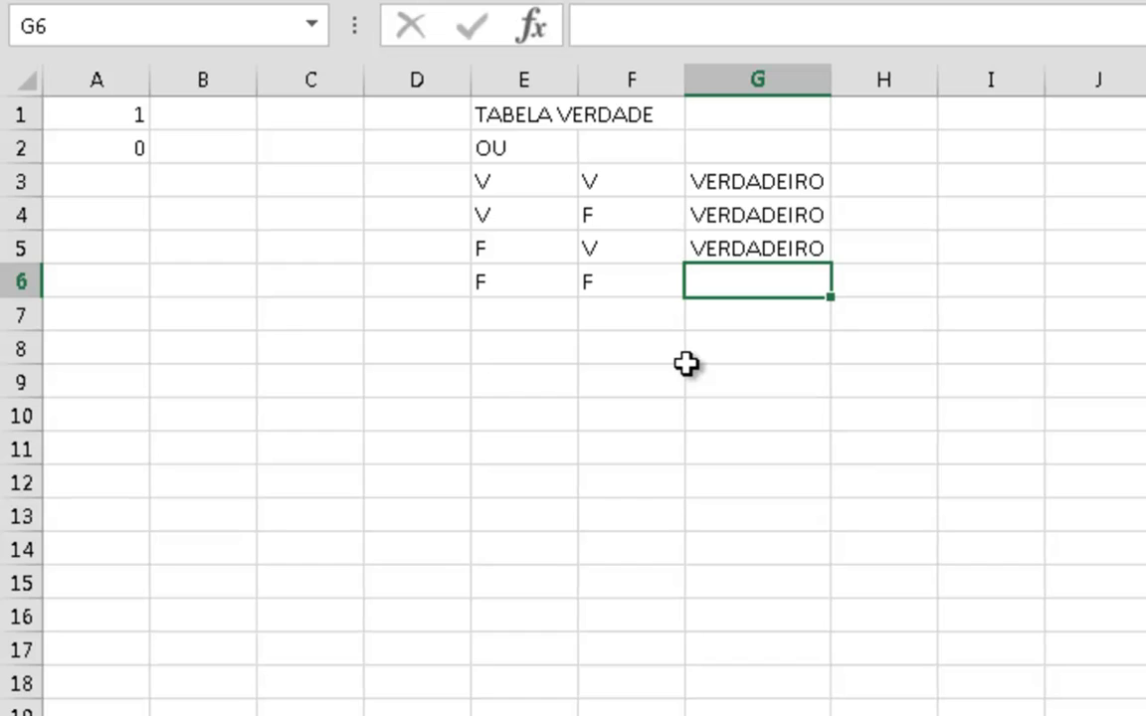
text(FALS)
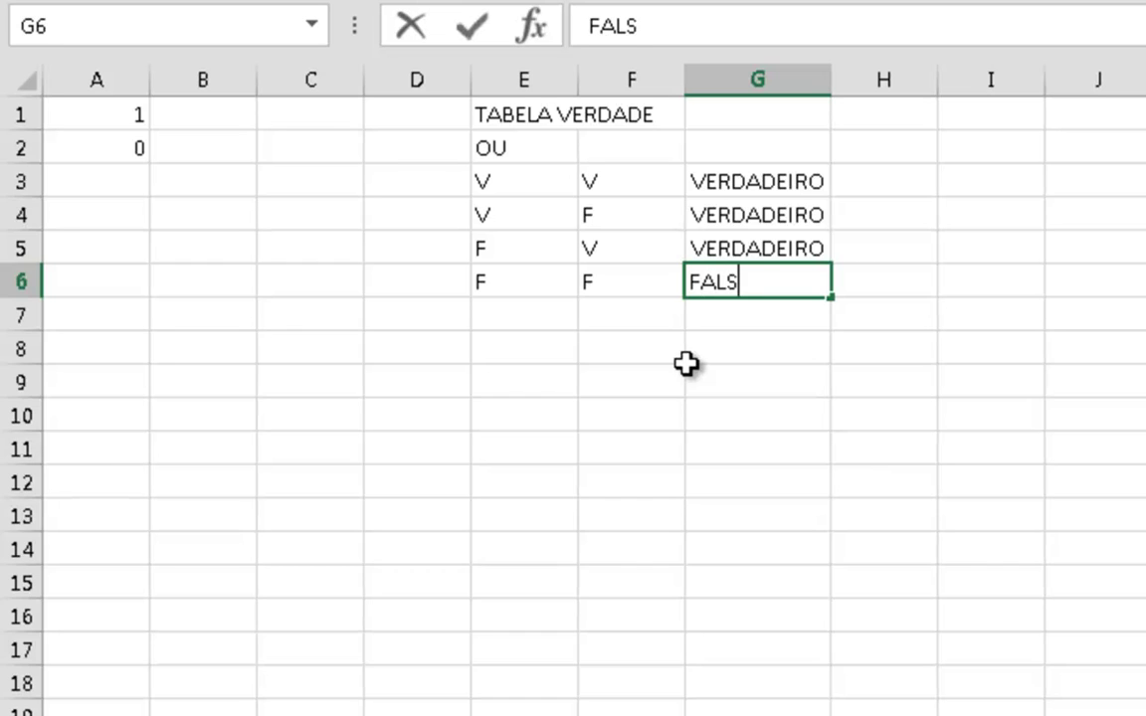
text(O)
key(Return)
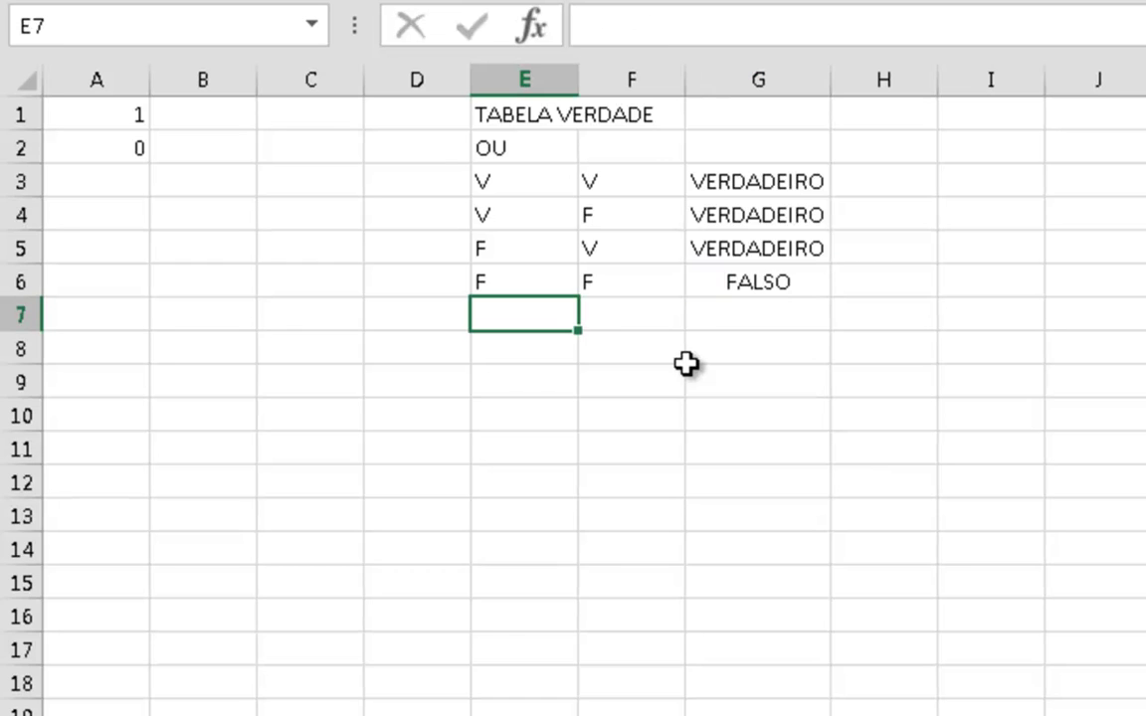
- Enter E in cell I2 as the heading of a second truth table
key(Up)
key(Up)
key(Right)
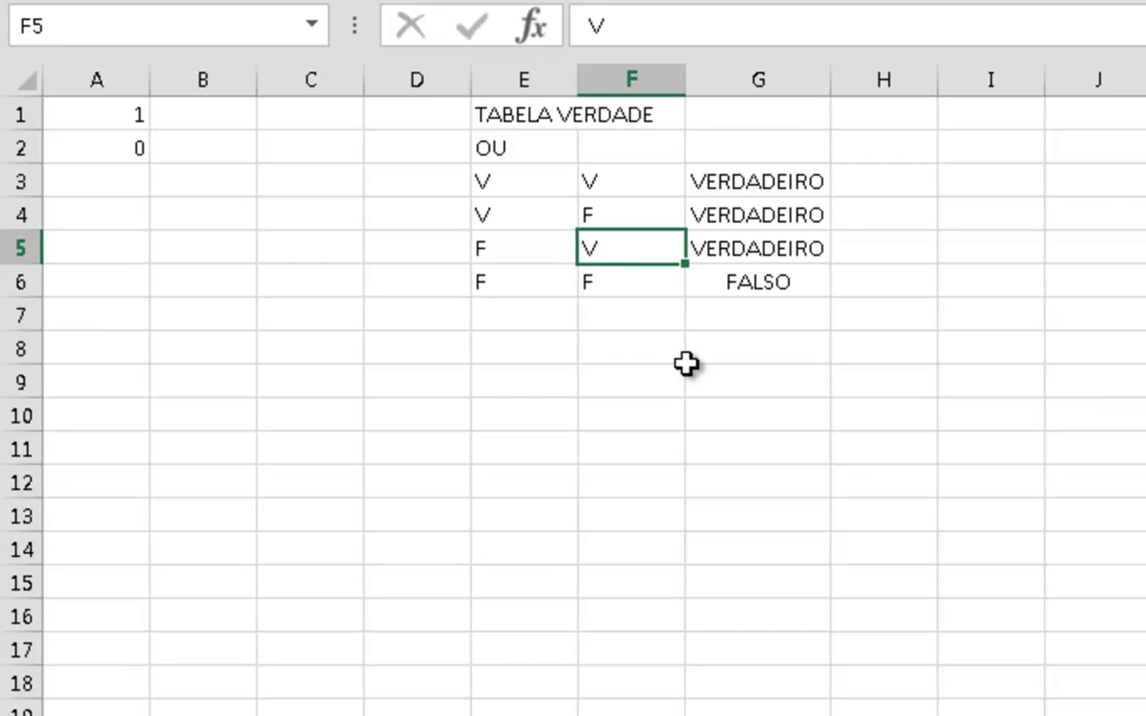
key(Up)
key(Right)
key(Right)
key(Right)
key(Up)
key(Up)
text(E)
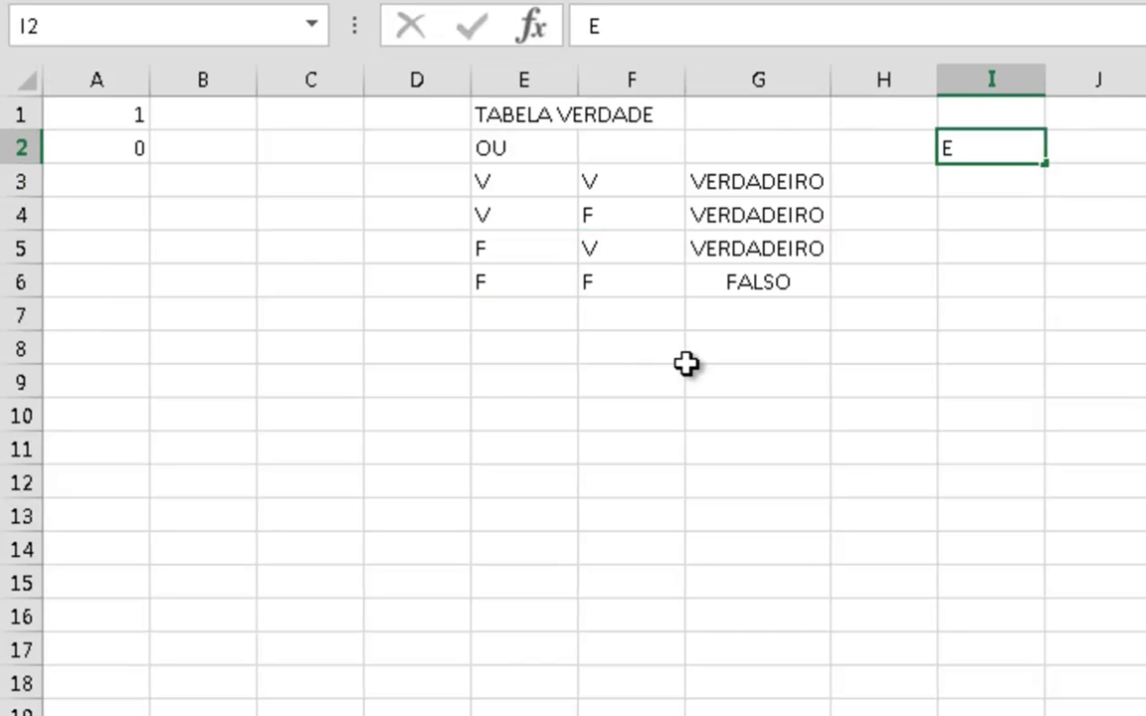
key(Return)
- Fill the first row of the E table, I3 to K3, with V, V and VERDADEIRO
text(V)
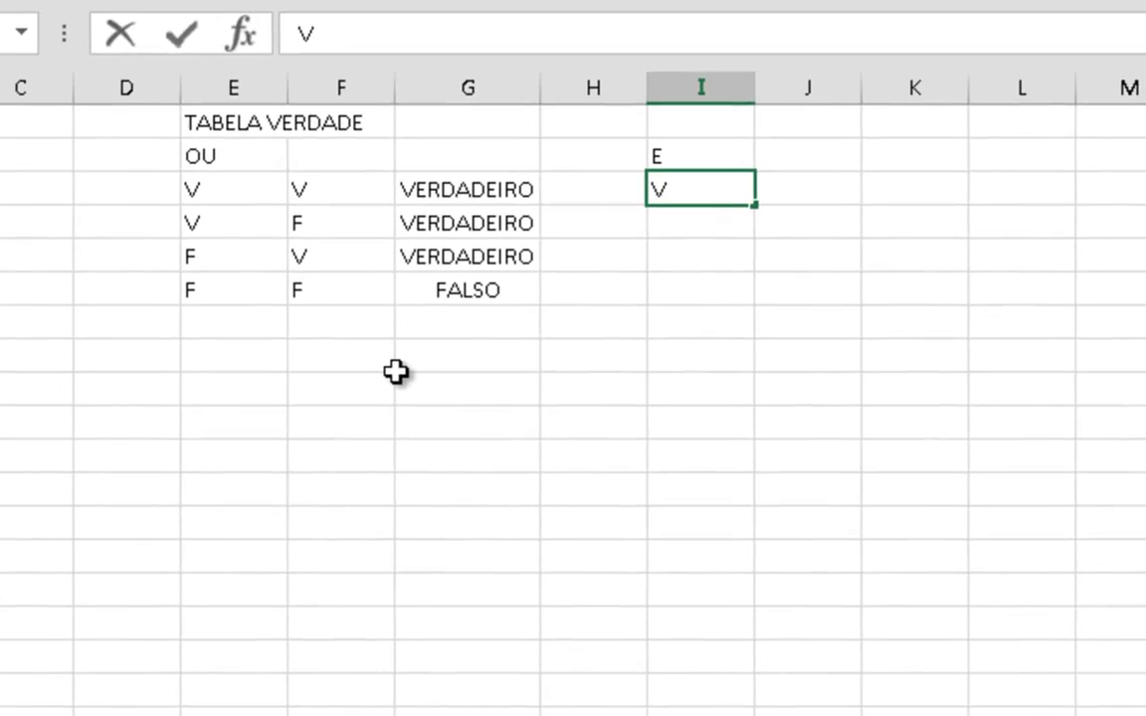
key(Up)
key(Down)
key(Right)
text(V)
key(Tab)
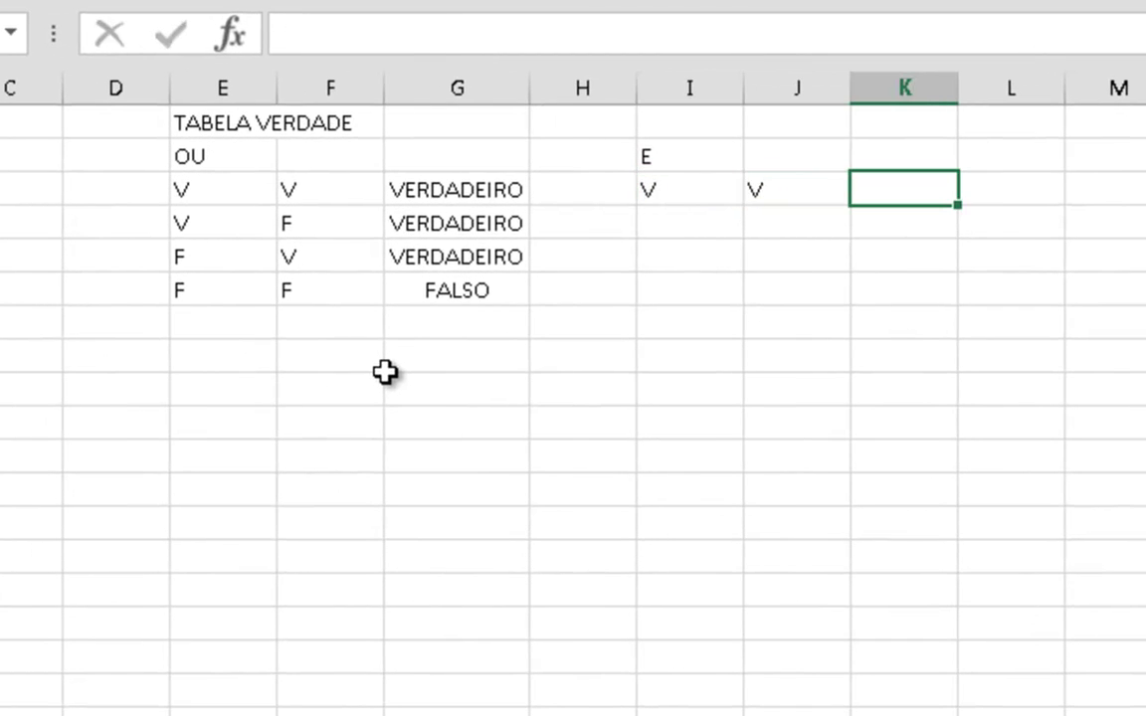
text(V)
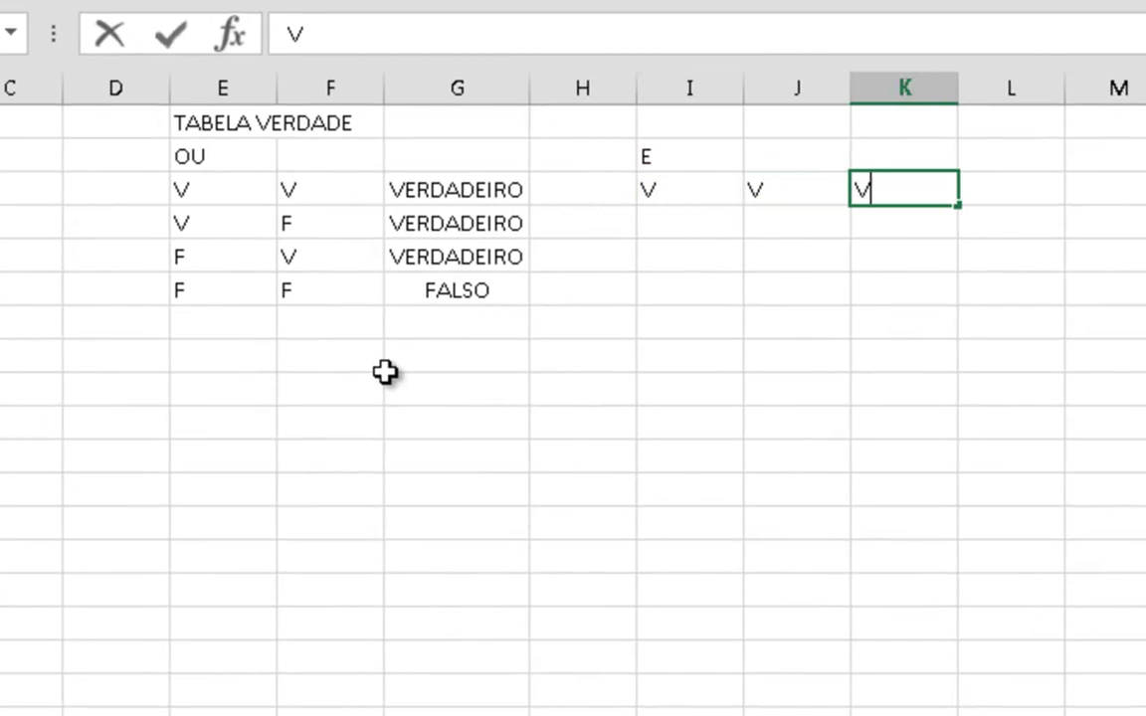
text(ERDADEIRA)
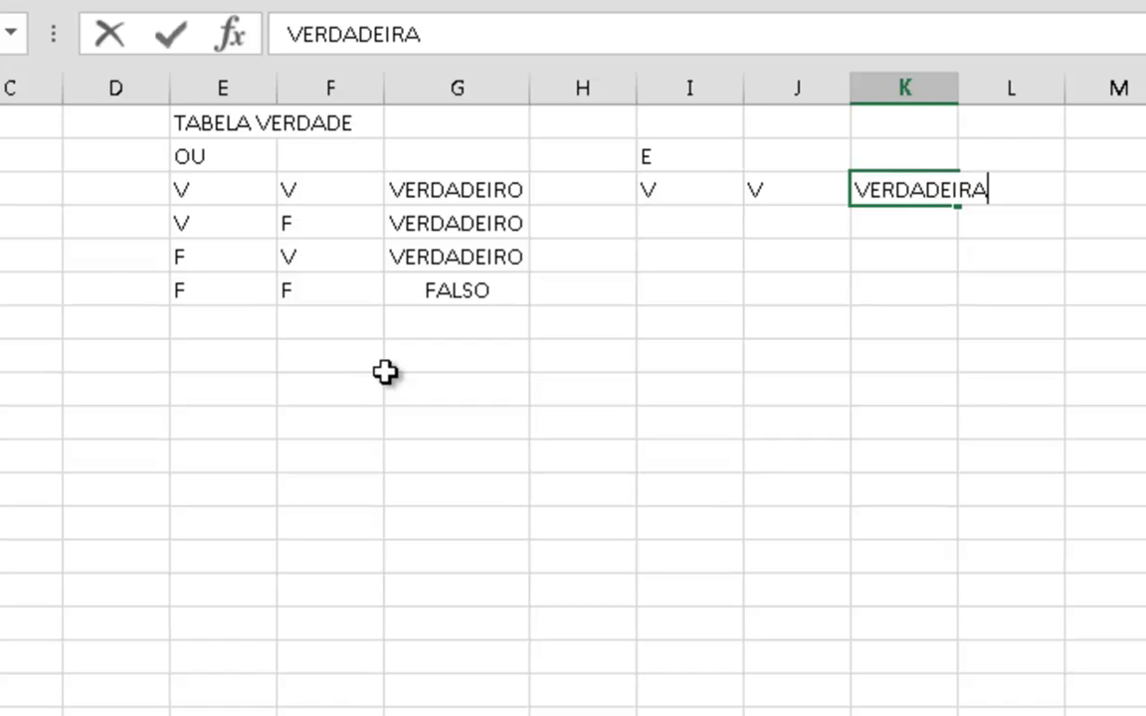
key(BackSpace)
text(O)
key(Return)
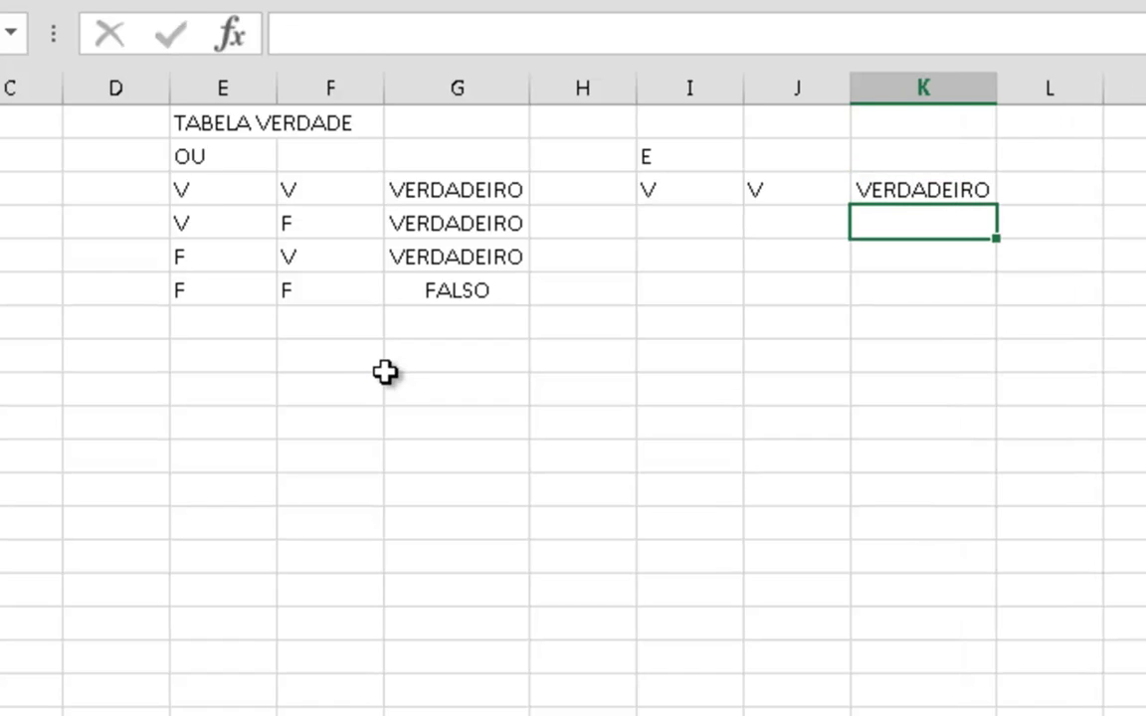
- Enter the operands V and F in cells I4 and J4 of the E table
key(Left)
key(Up)
key(Left)
key(Down)
text(V)
key(Right)
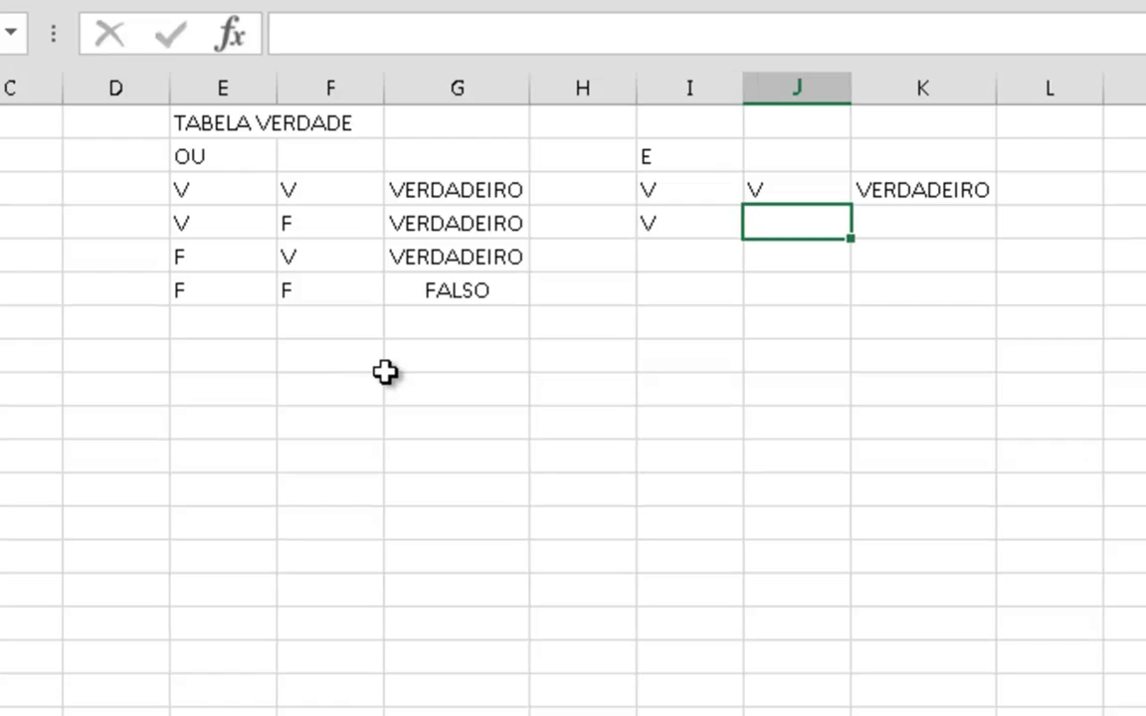
text(F)
key(Down)
- Enter the remaining operand pairs of the E table: F and V in I5:J5, F and F in I6:J6
key(Left)
text(F)
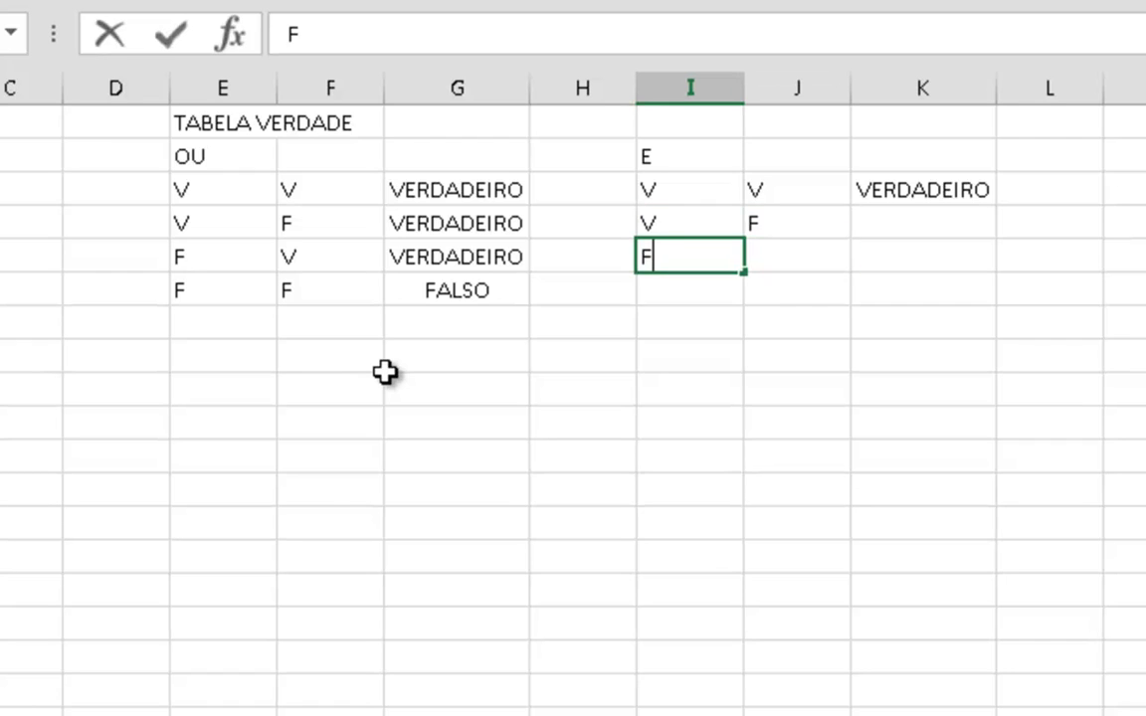
key(Right)
text(V)
key(Down)
key(Left)
text(F)
key(Right)
text(F)
key(Right)
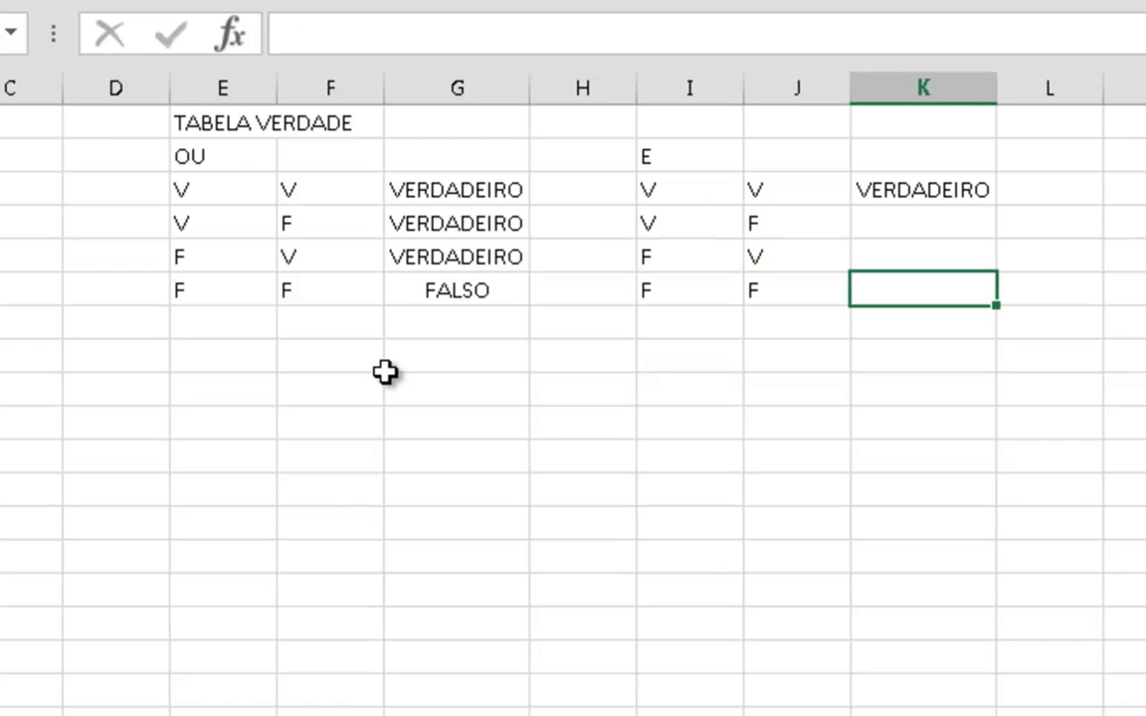
- Enter FALSO as the result in cells K4, K5 and K6 of the E table
key(Up)
key(Up)
text(FALSO)
key(Return)
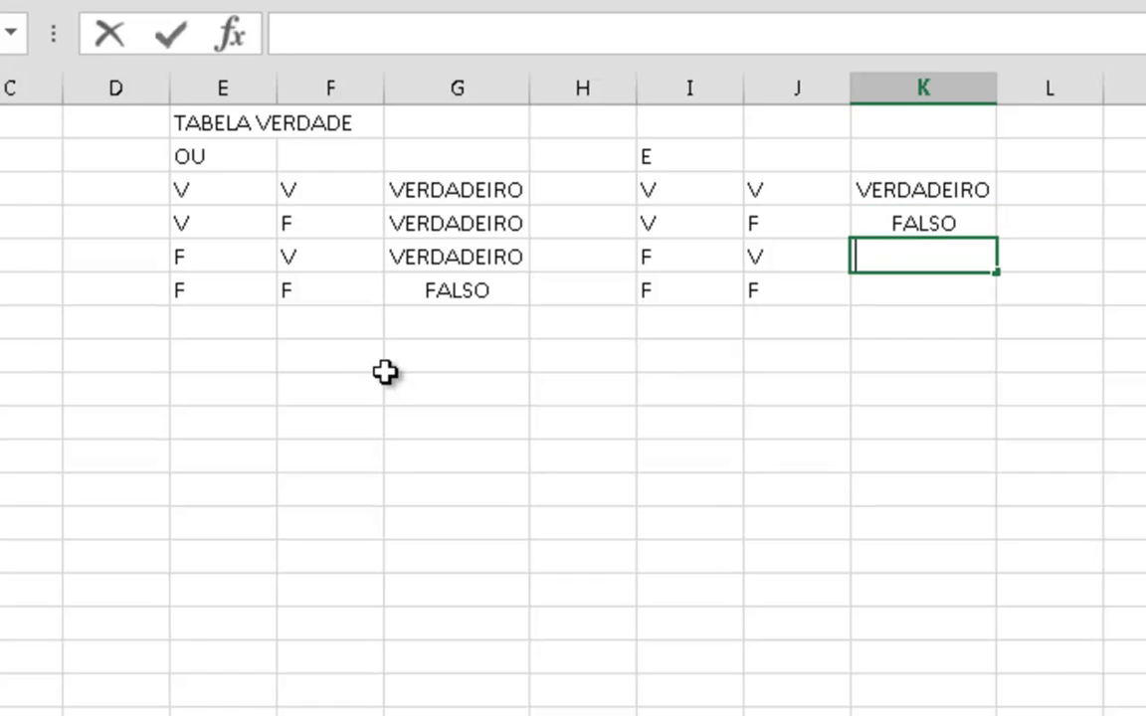
text(FALSO)
key(Return)
text(FALSO)
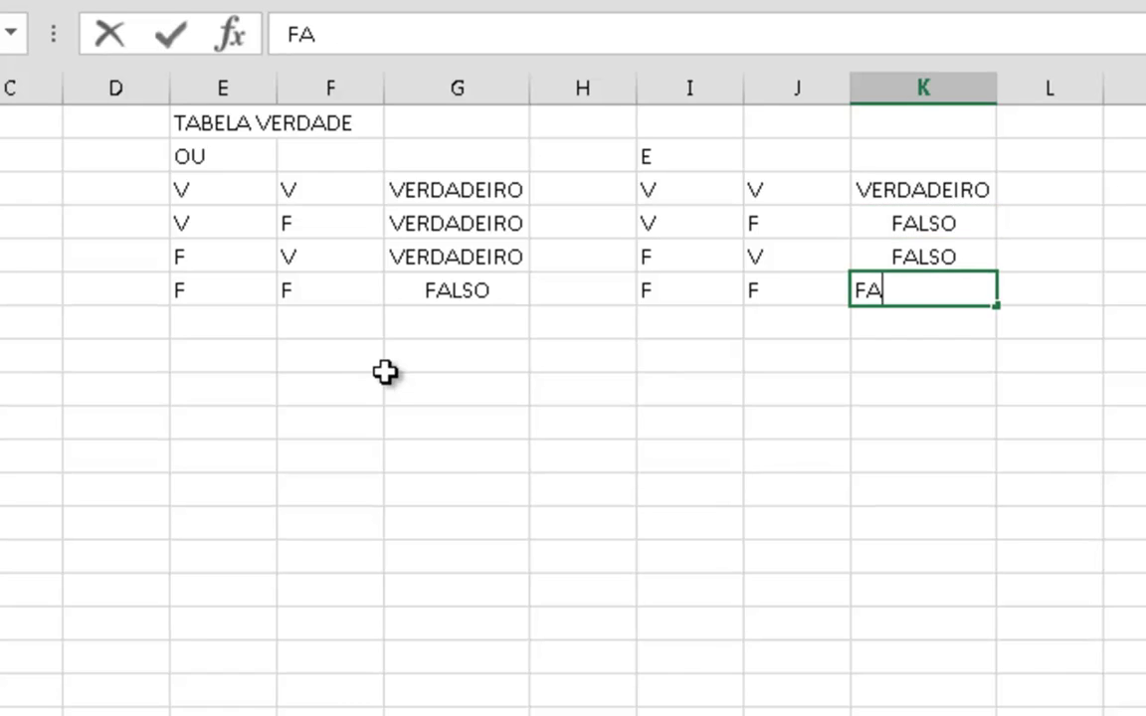
key(Return)
- Begin an OU formula in cell B1 by entering =OU without arguments
key(Left)
key(Left)
key(Left)
key(Left)
key(Left)
key(Left)
key(Left)
key(Left)
key(Left)
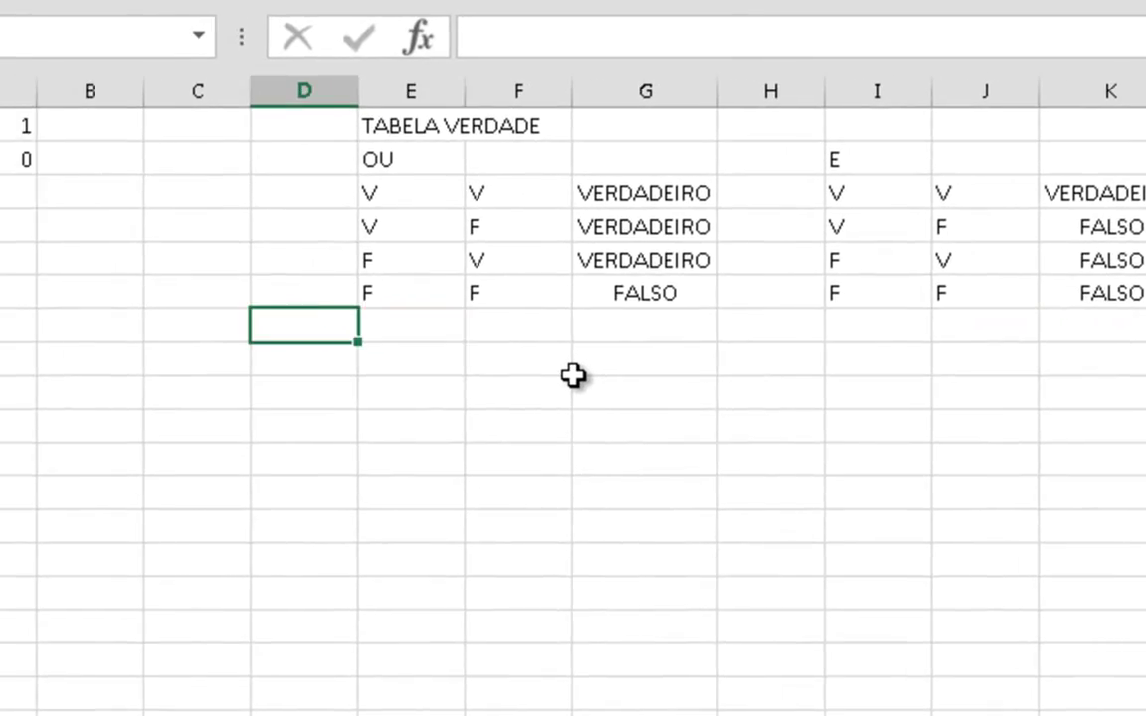
key(Up)
key(Up)
key(Up)
key(Up)
key(Up)
key(Up)
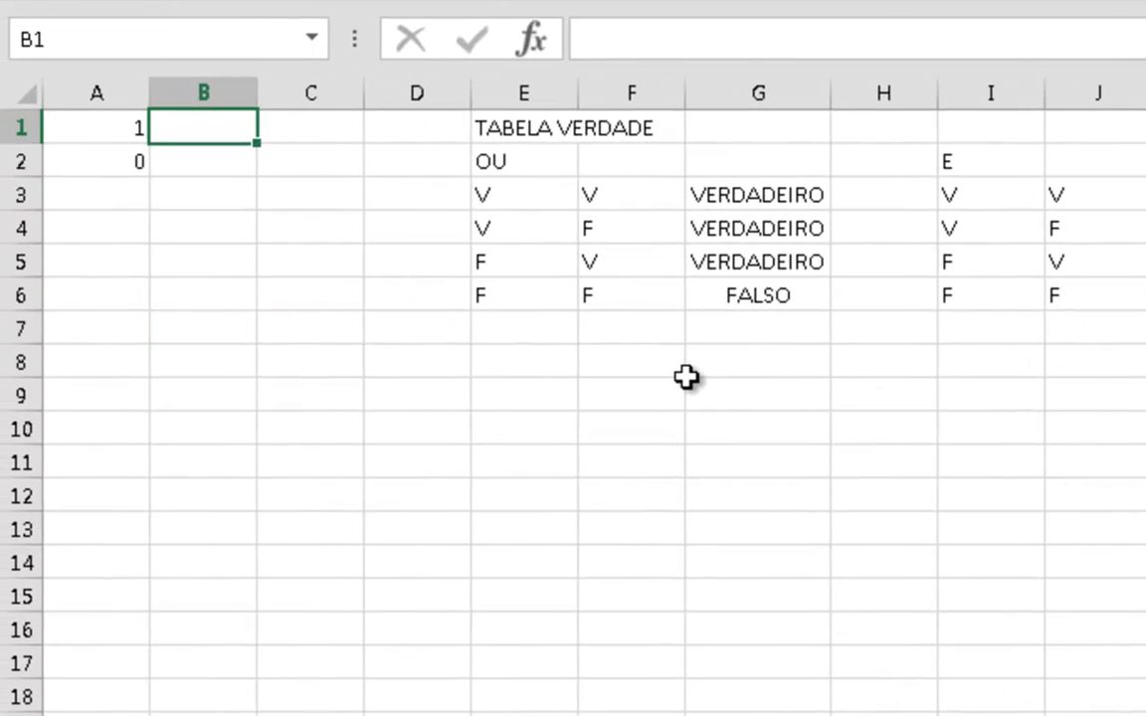
key(Down)
key(Up)
text(=)
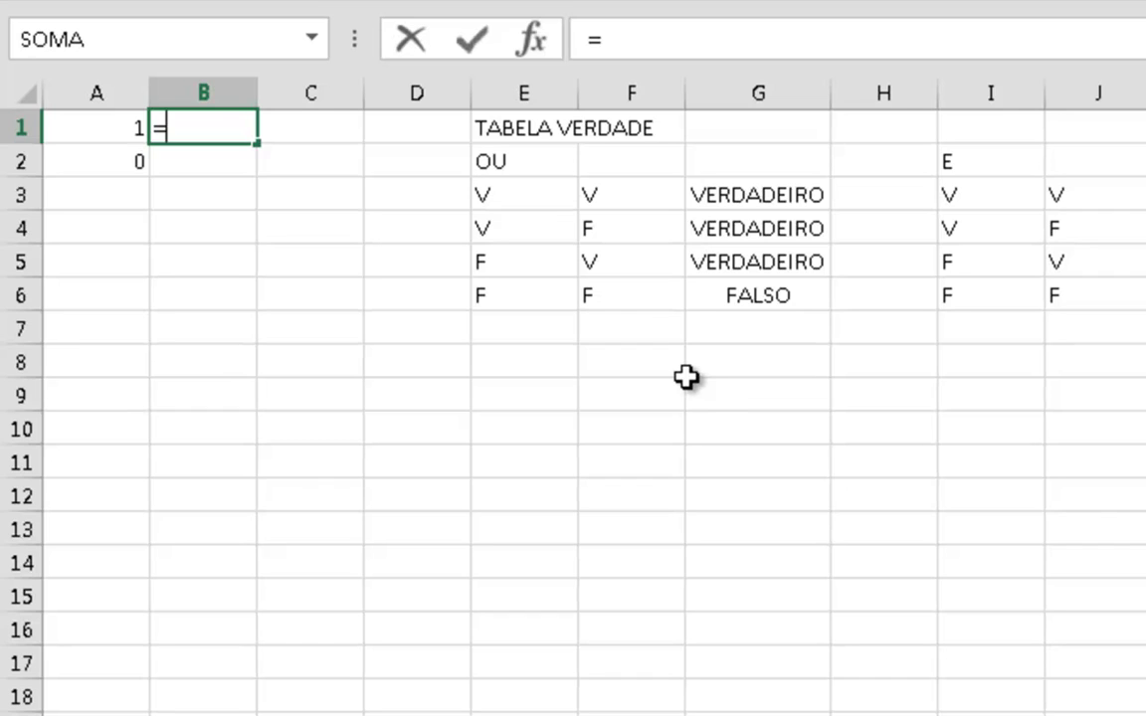
text(OU)
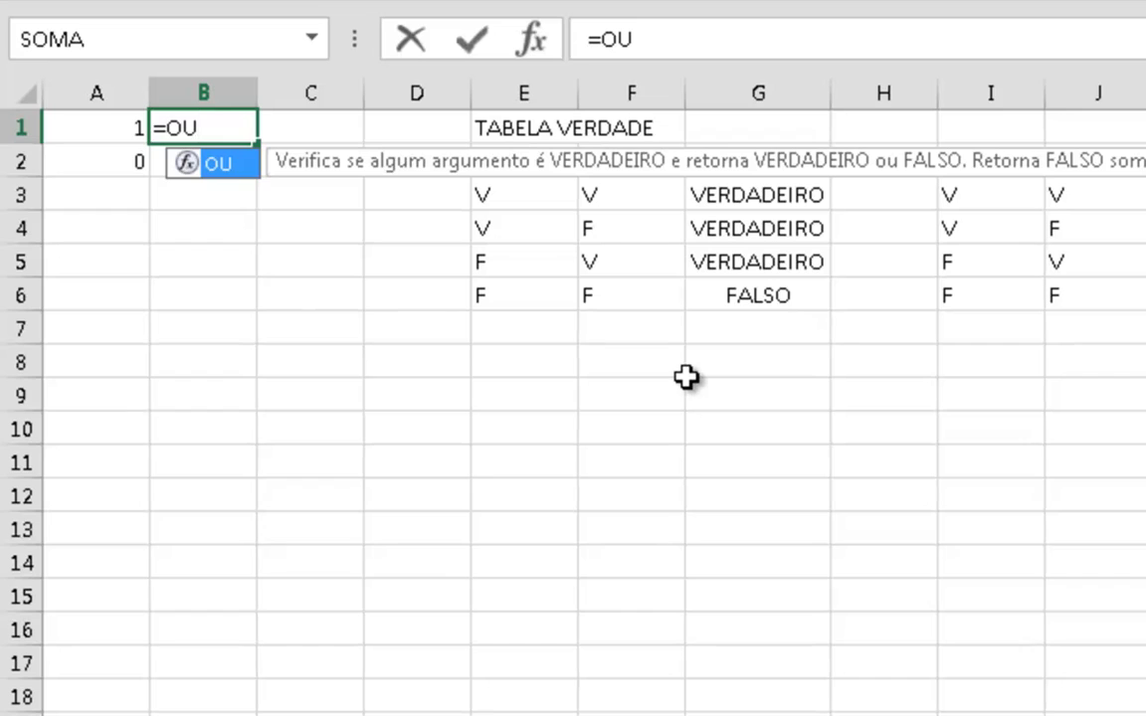
key(Return)
key(Up)
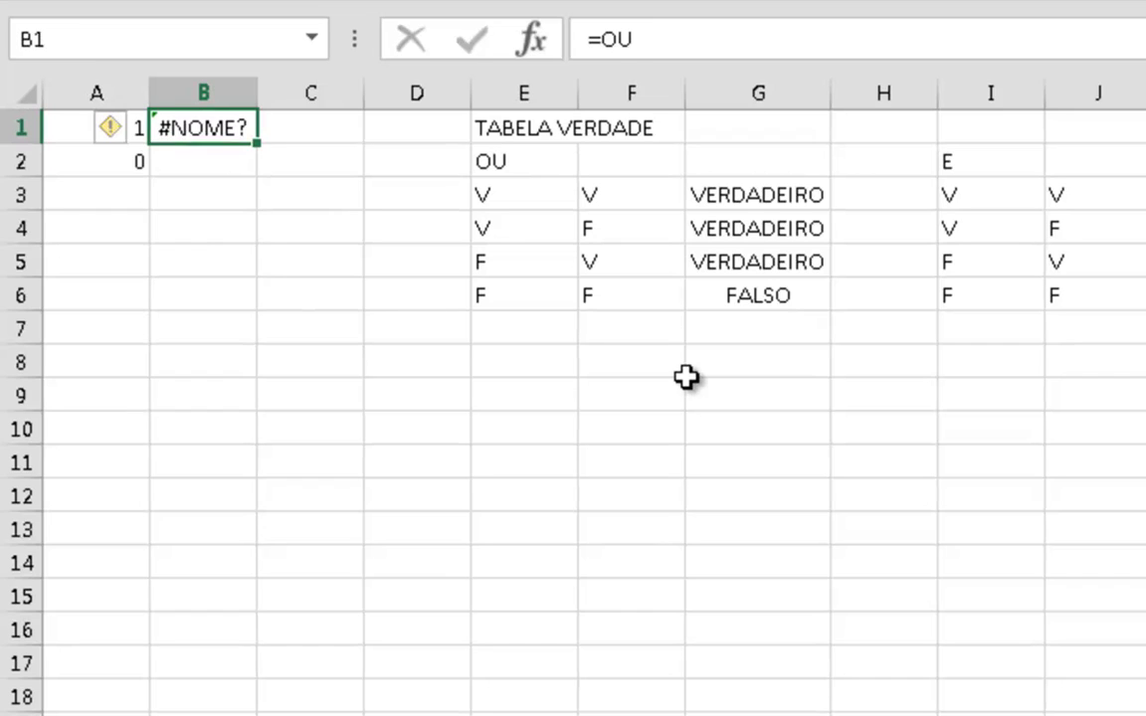
- Complete the formula in B1 as =OU(A1=0;A2=0)
key(F2)
text(()
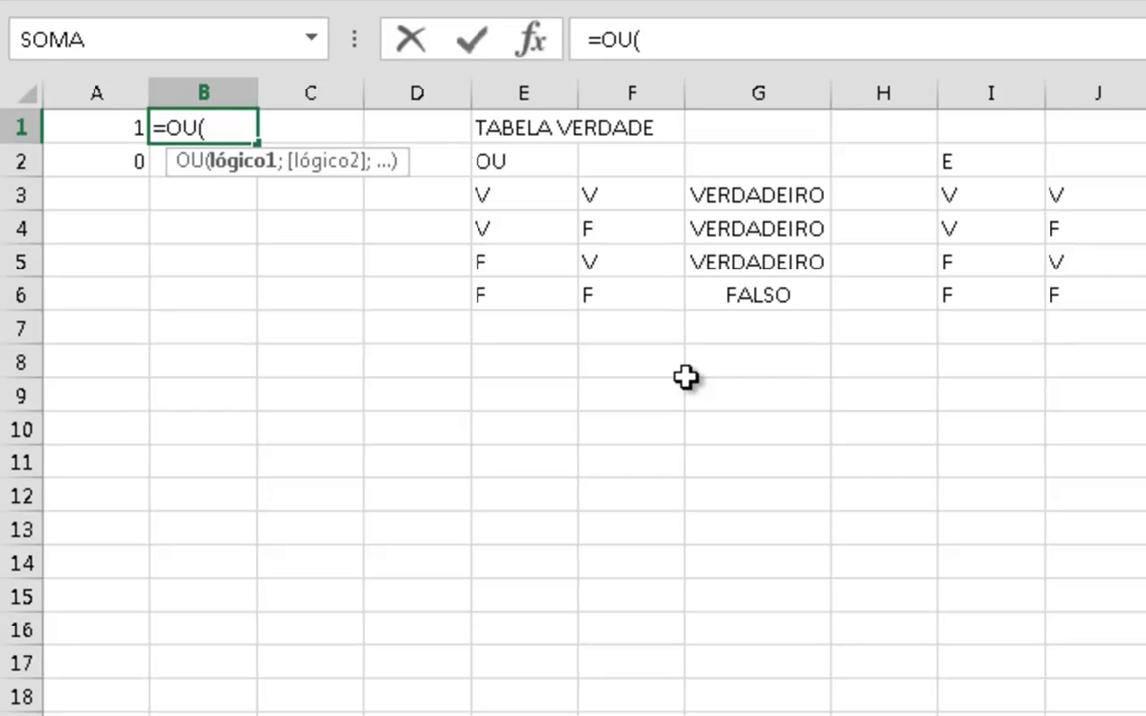
key(Left)
key(Right)
key(Left)
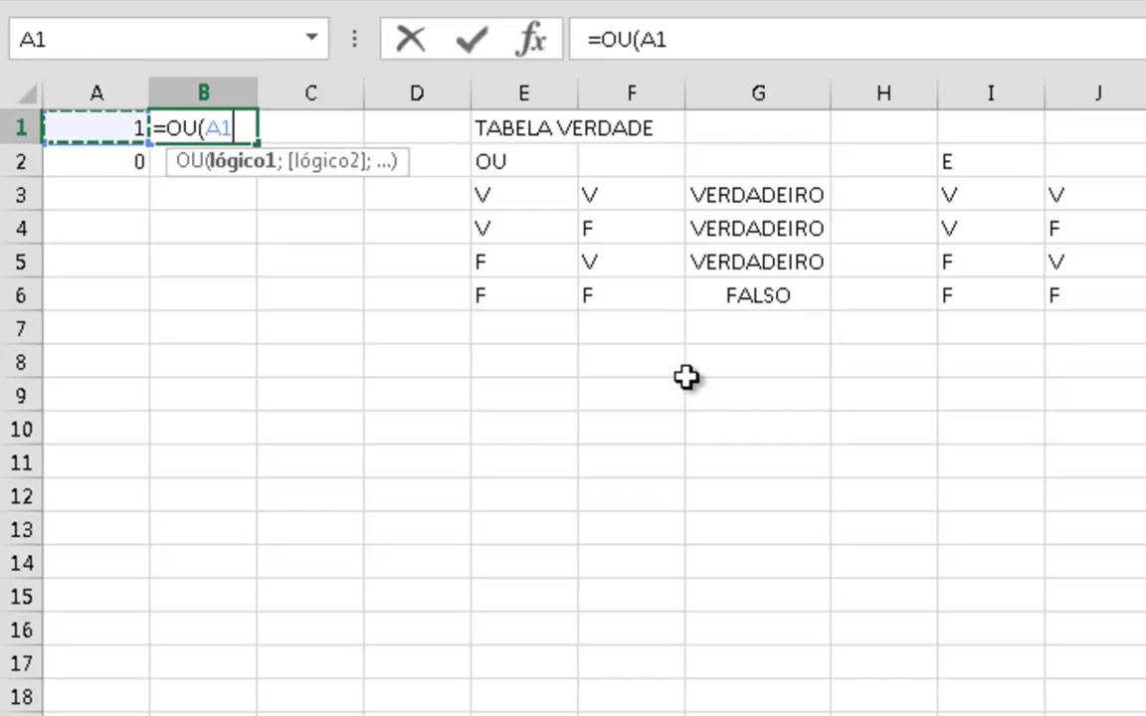
text(=)
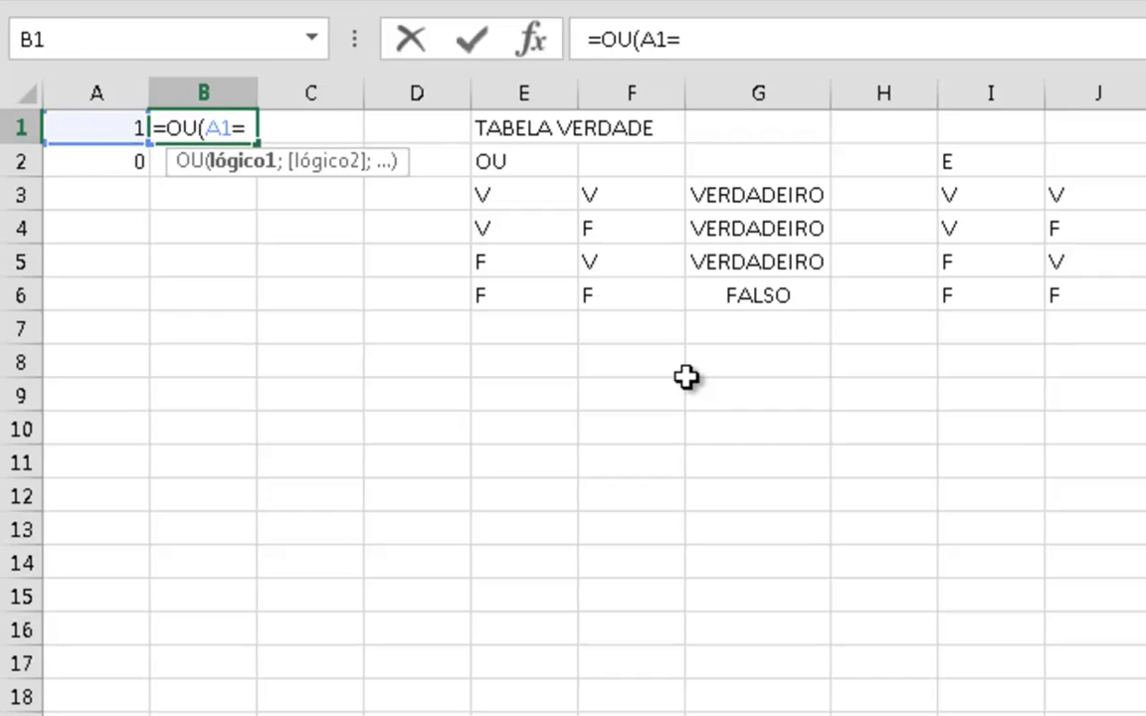
text(0;)
key(Left)
key(Down)
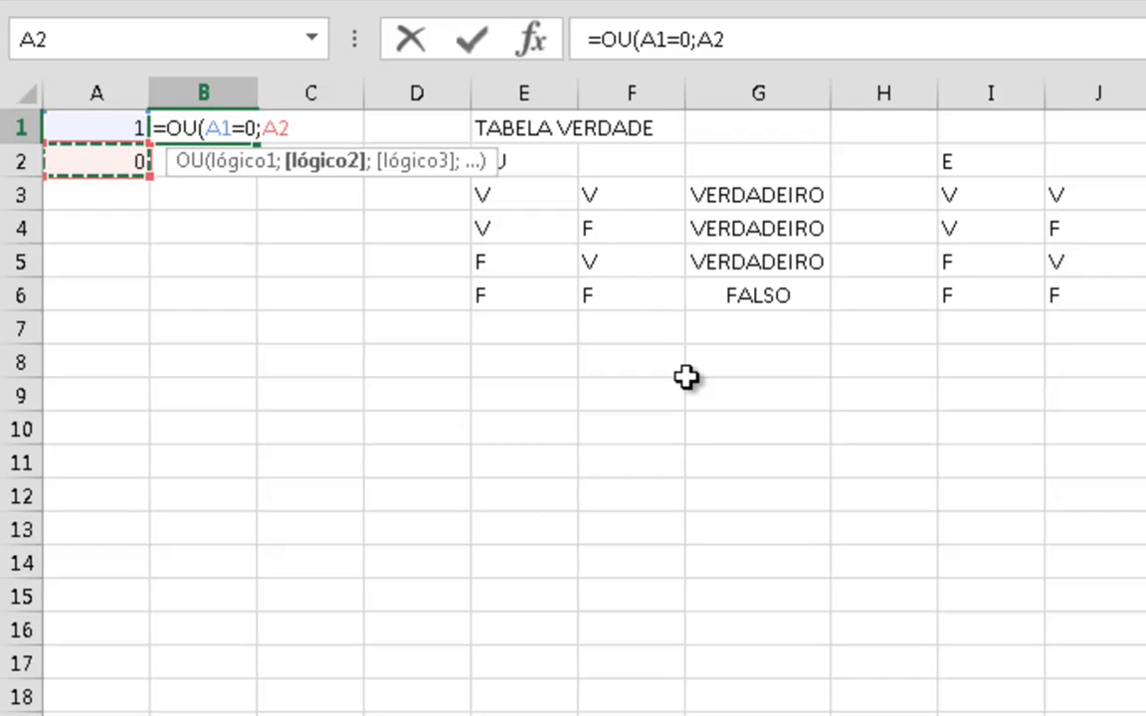
text(=0)
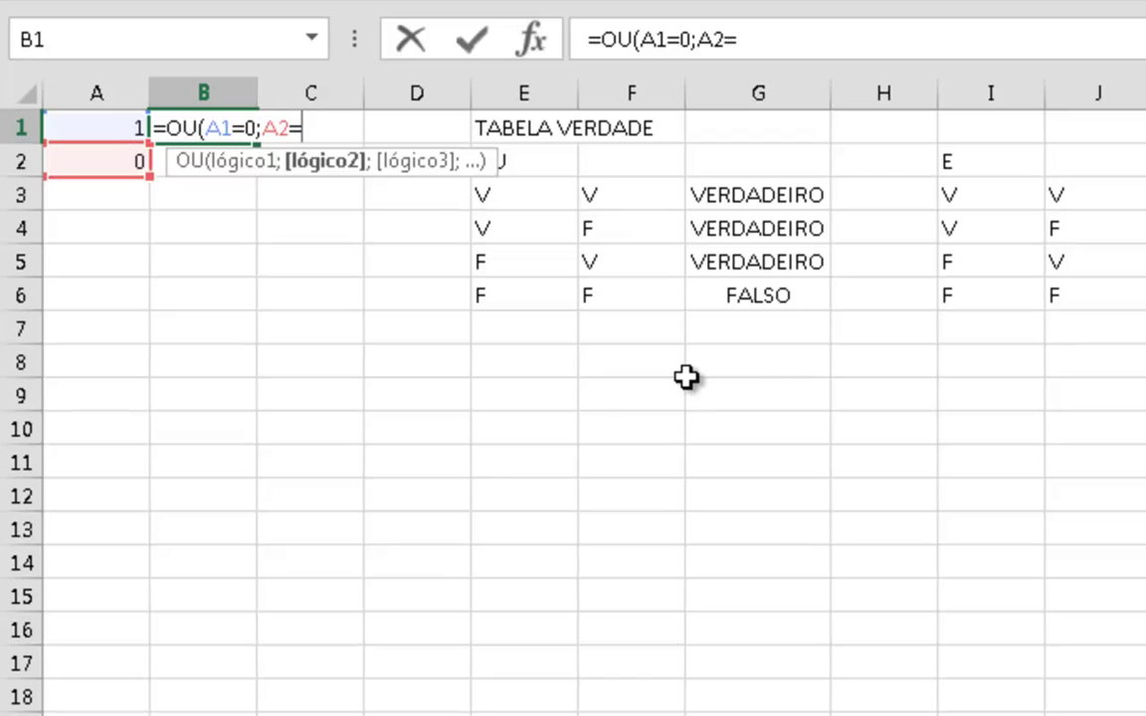
text())
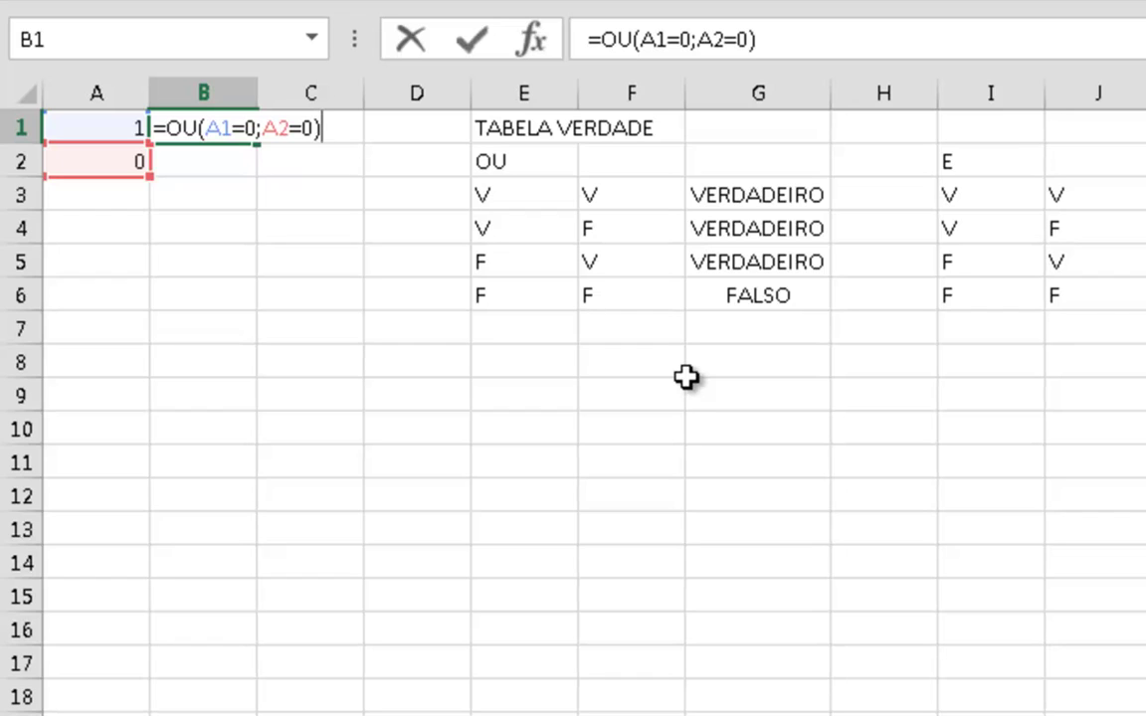
key(Return)
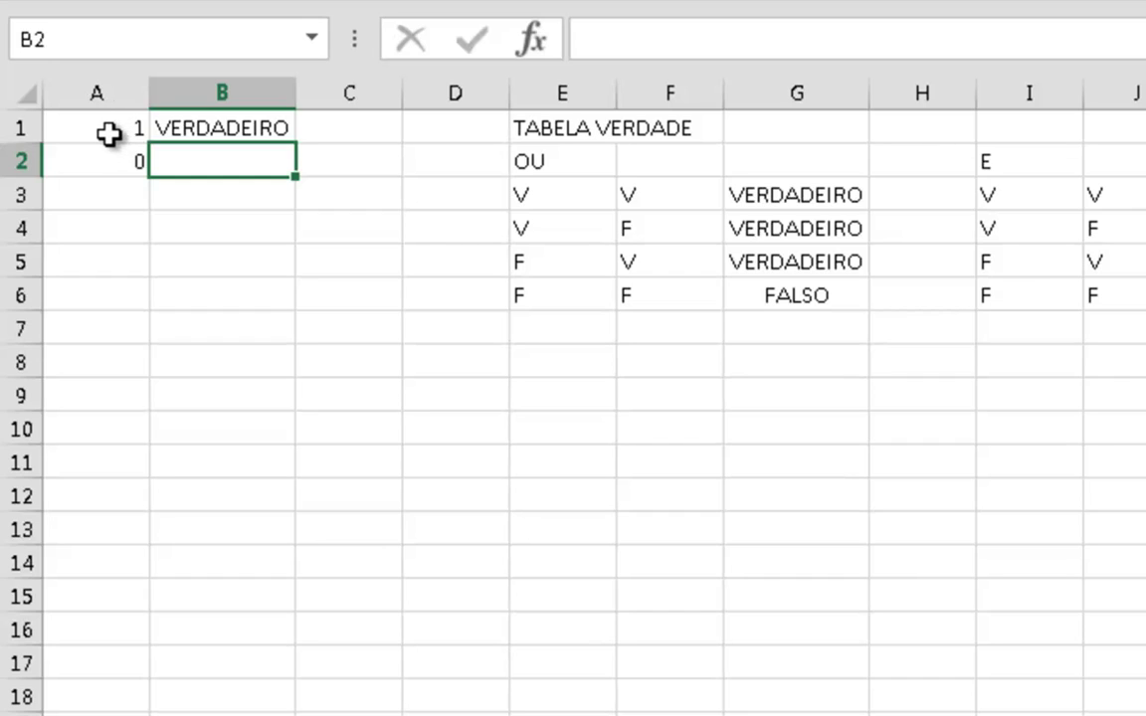
- Highlight the operand cells E5 and F5 of the OU table with a yellow fill
click(568, 266)
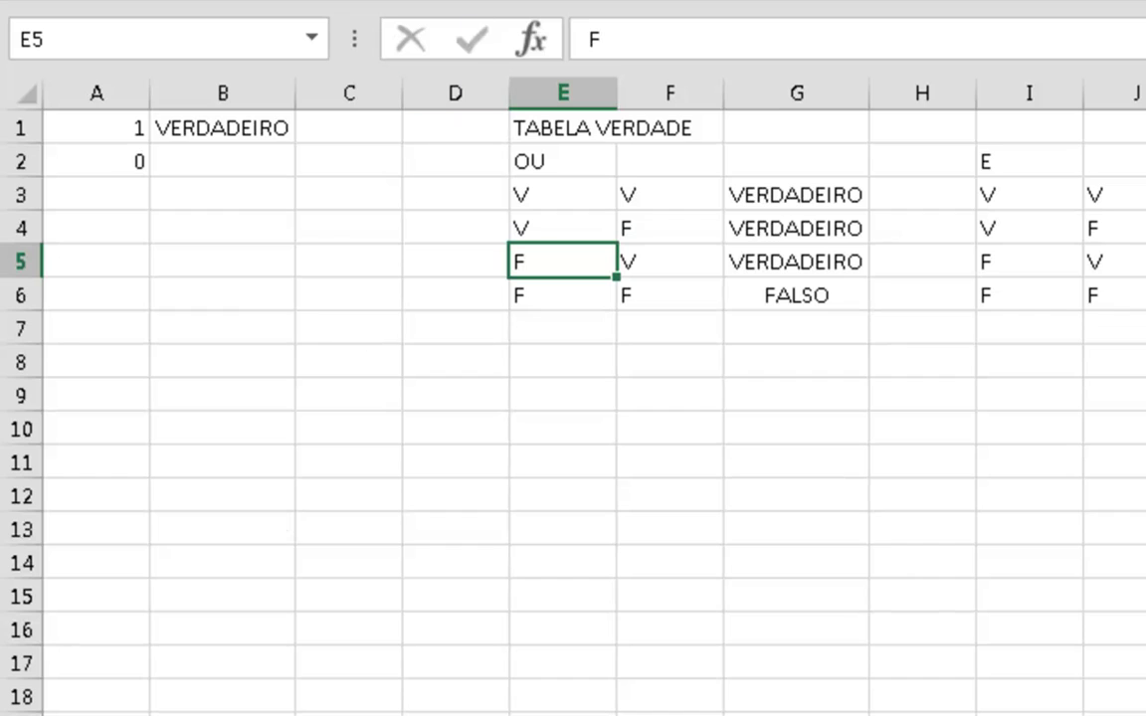
click(363, 2)
click(115, 161)
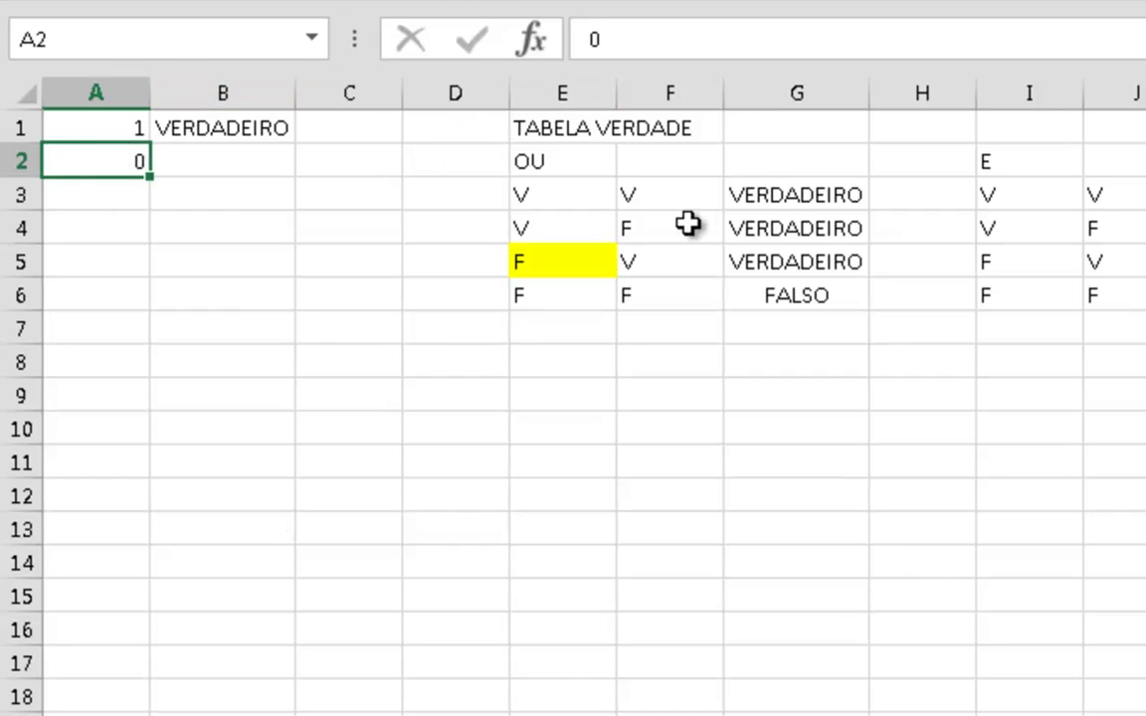
click(660, 251)
click(363, 2)
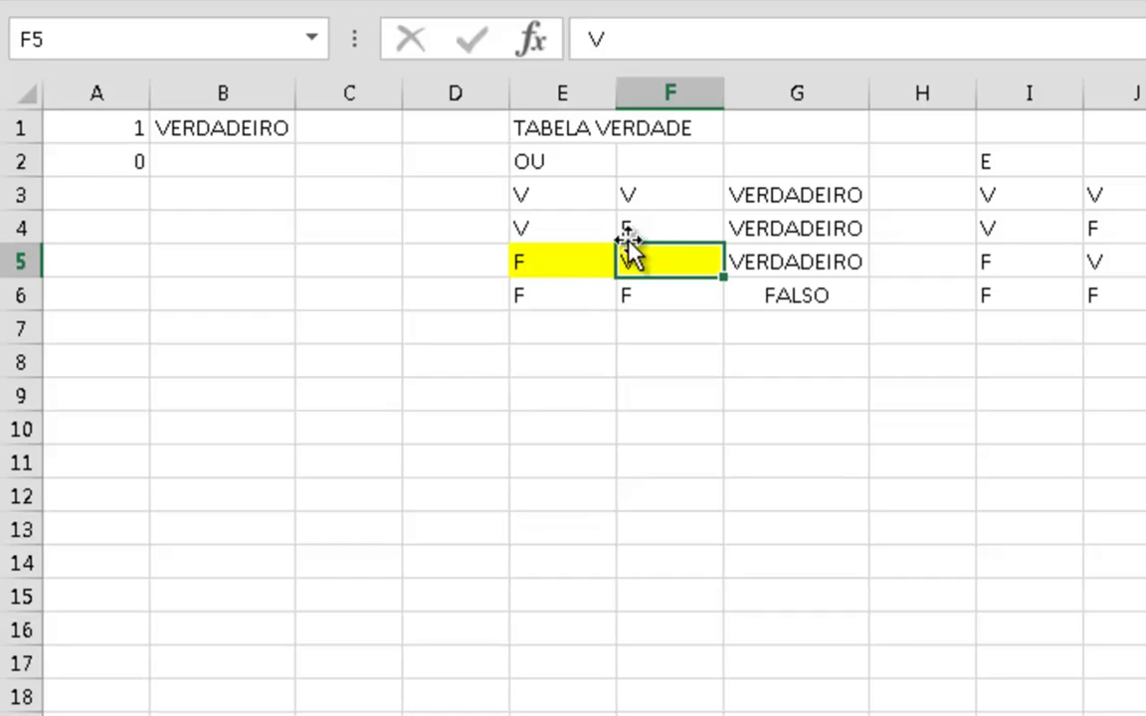
click(796, 258)
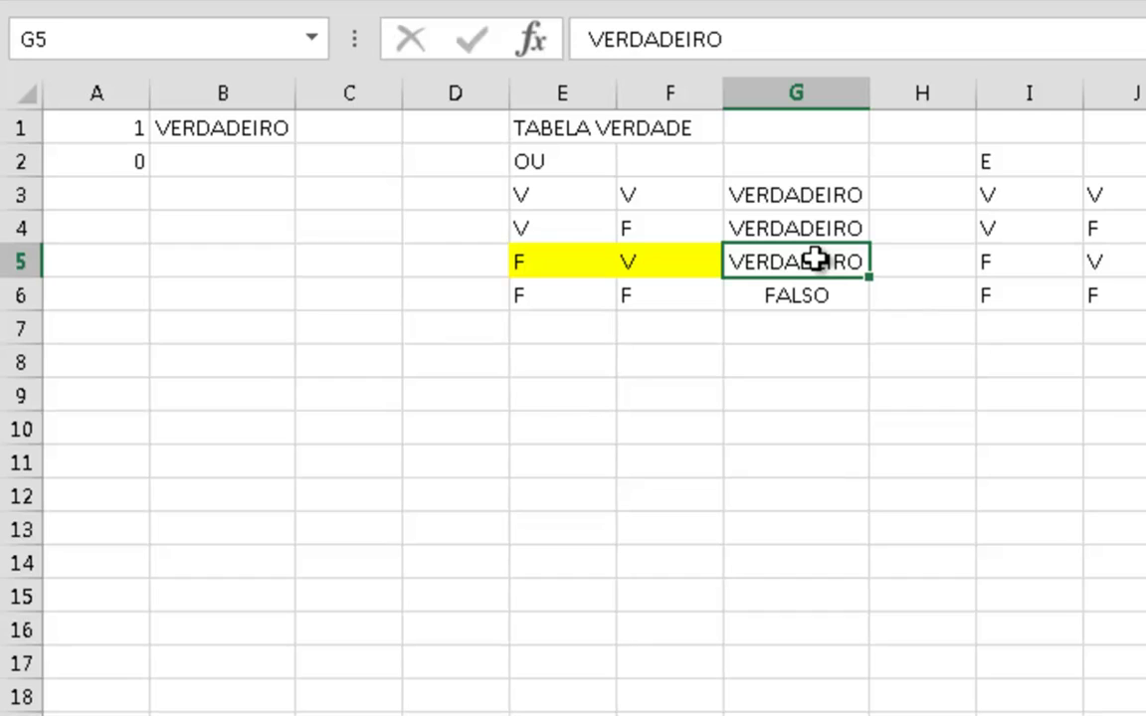
- Fill A5:A16 with test values: 1 in A5:A11, 0 in A12 and 1 in A13:A16
click(81, 257)
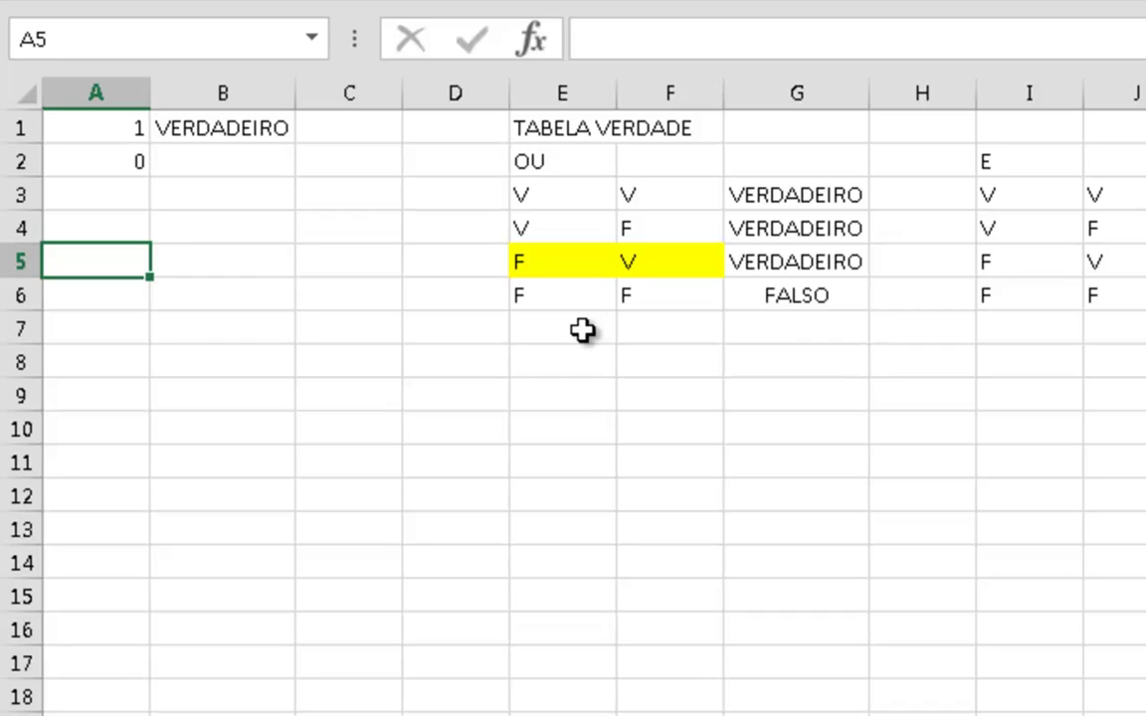
text(1 1)
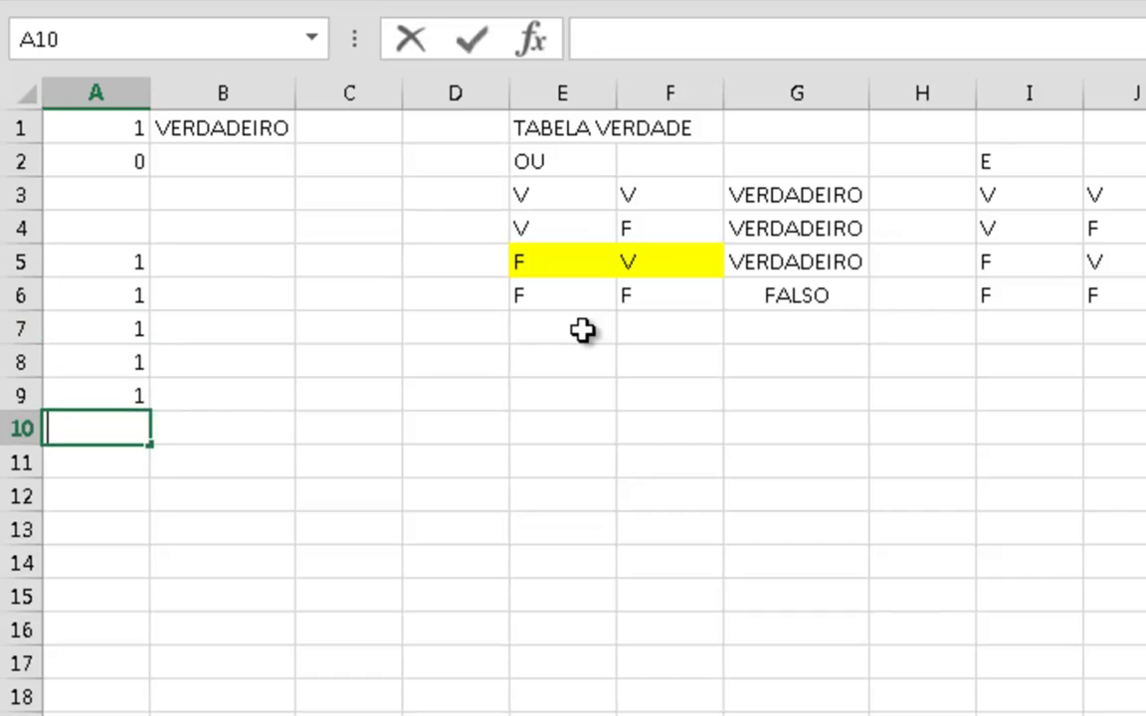
text( 1 1 1 1 1 0 1)
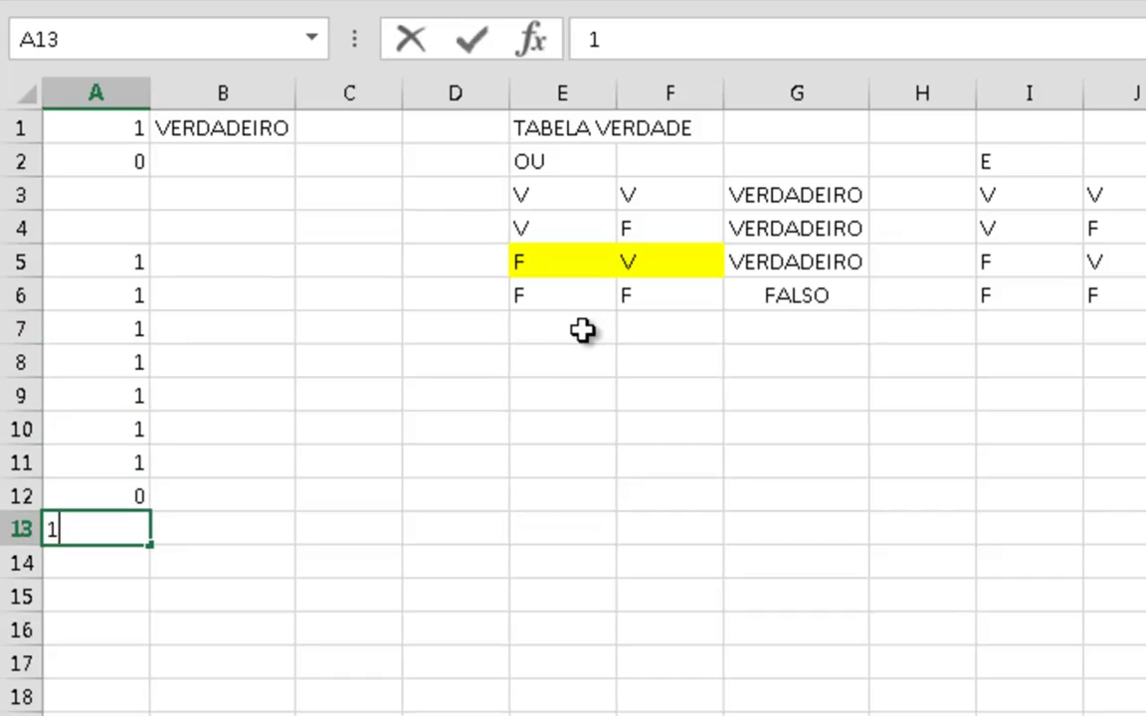
text( 1 1 1)
- Start an OU formula in cell B5 with the conditions A5=0 and A6=0, separated by semicolons
key(Up)
key(Up)
key(Up)
key(Right)
key(Up)
key(Up)
key(Up)
key(Up)
key(Up)
key(Up)
key(Up)
key(Up)
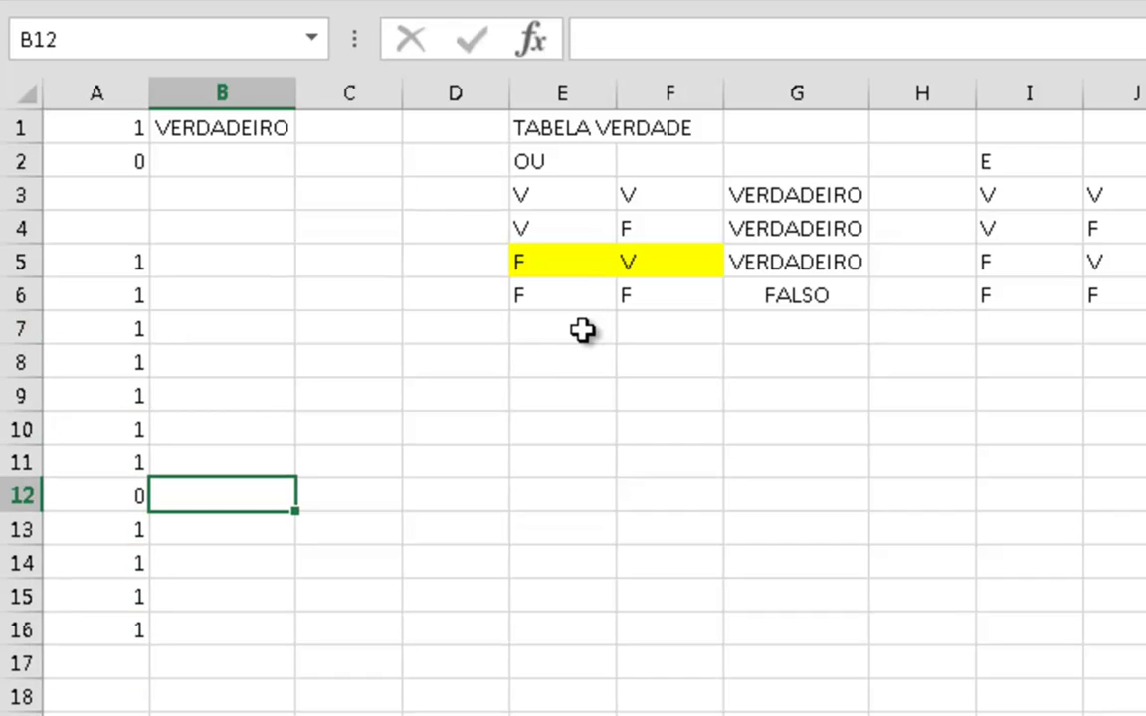
text(=)
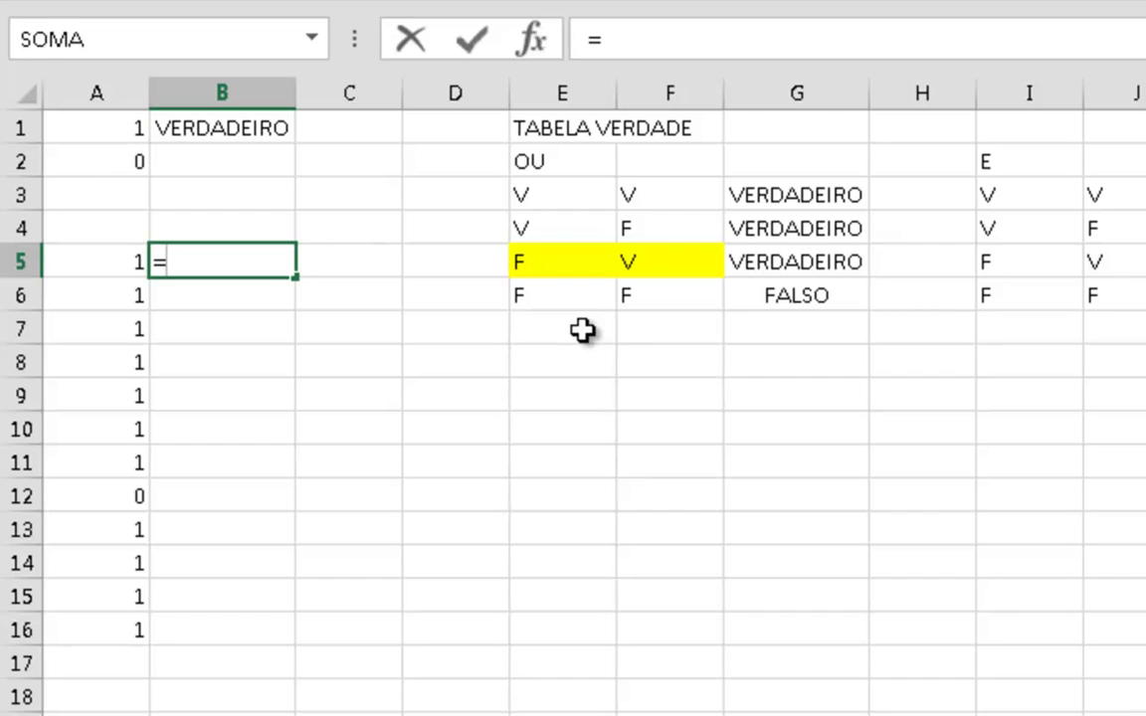
text(OU()
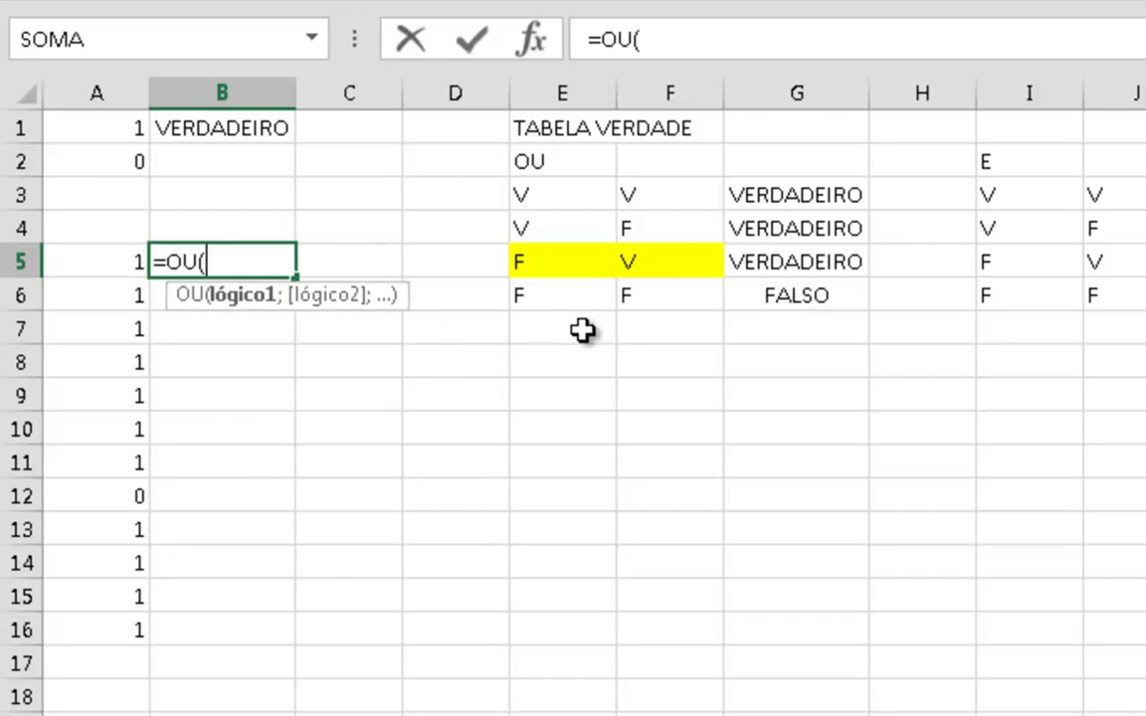
key(Left)
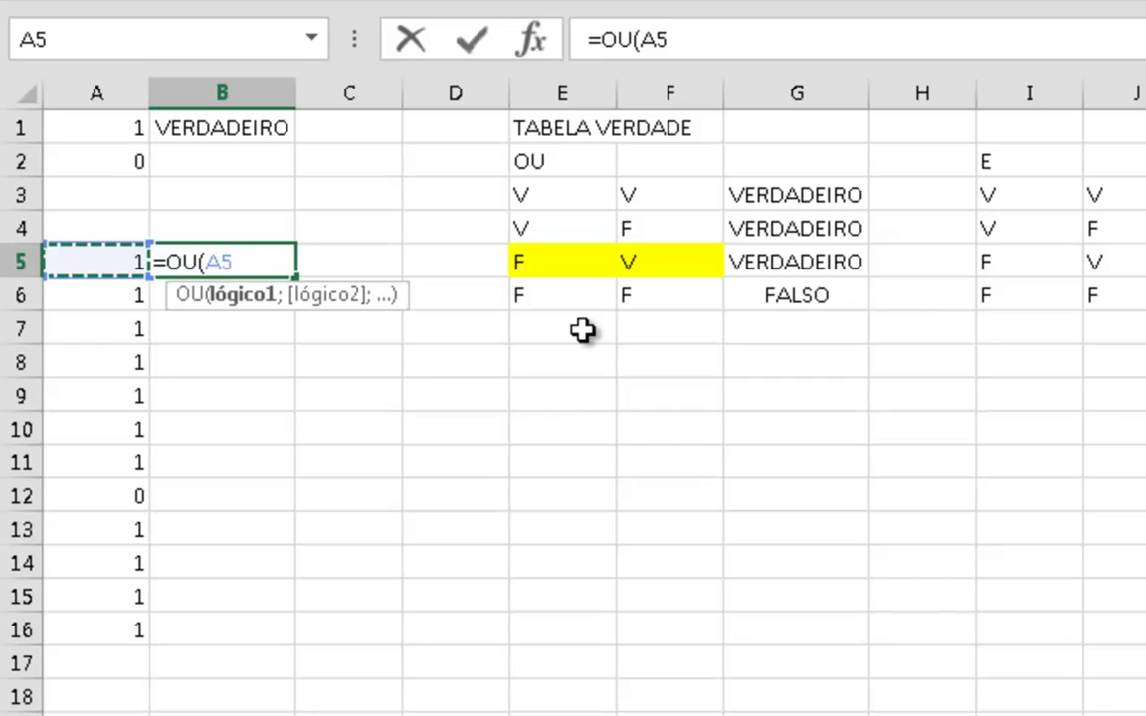
text(=0)
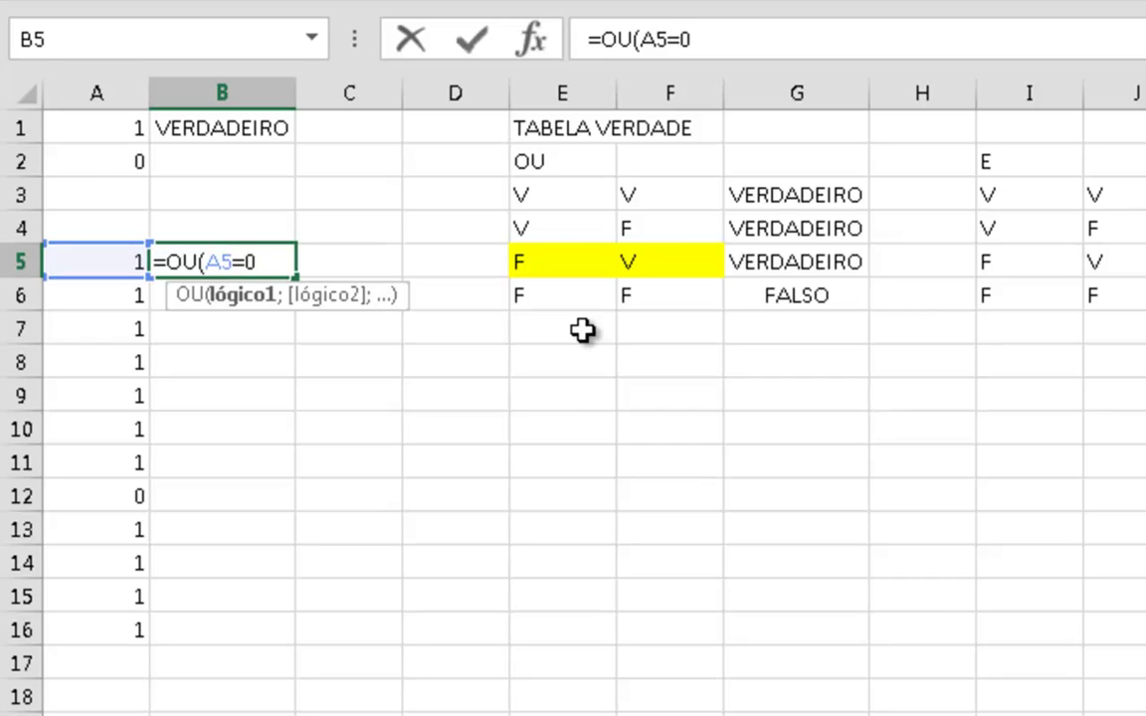
text(;)
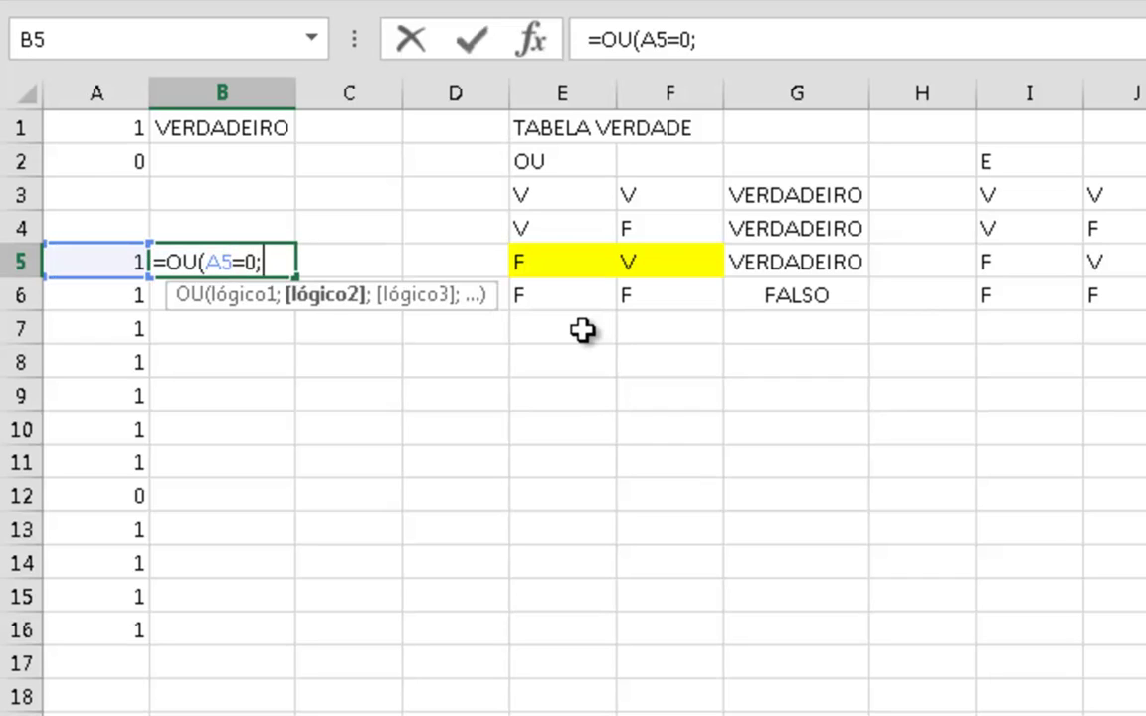
click(87, 290)
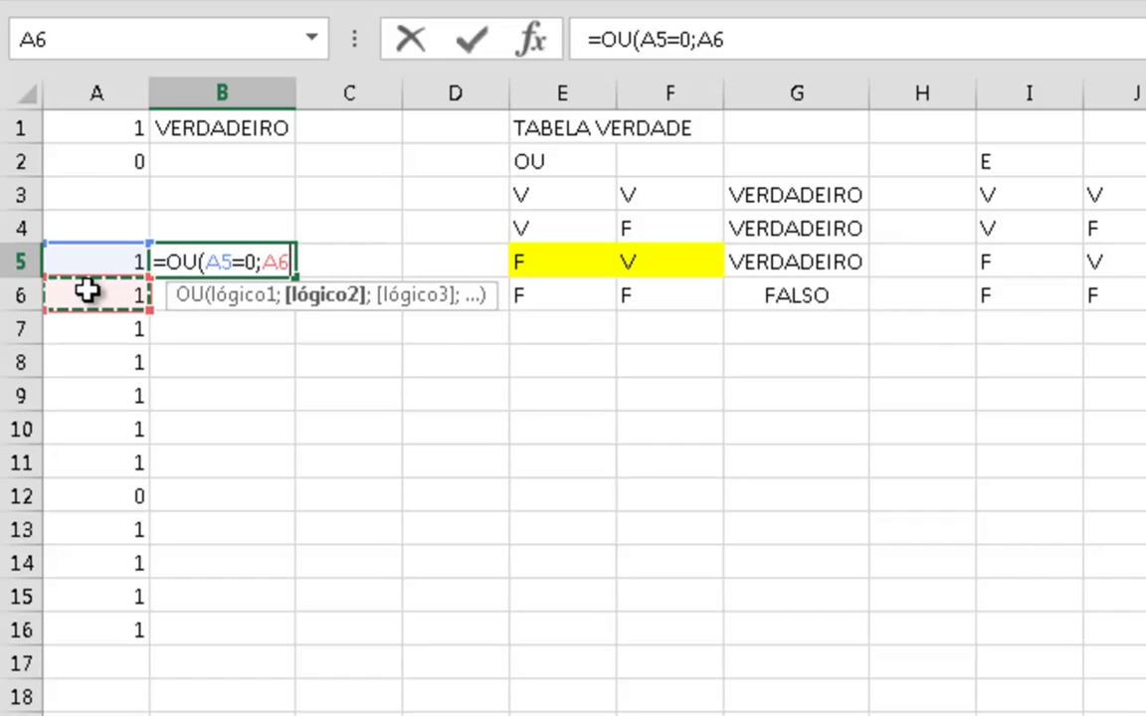
text(=0)
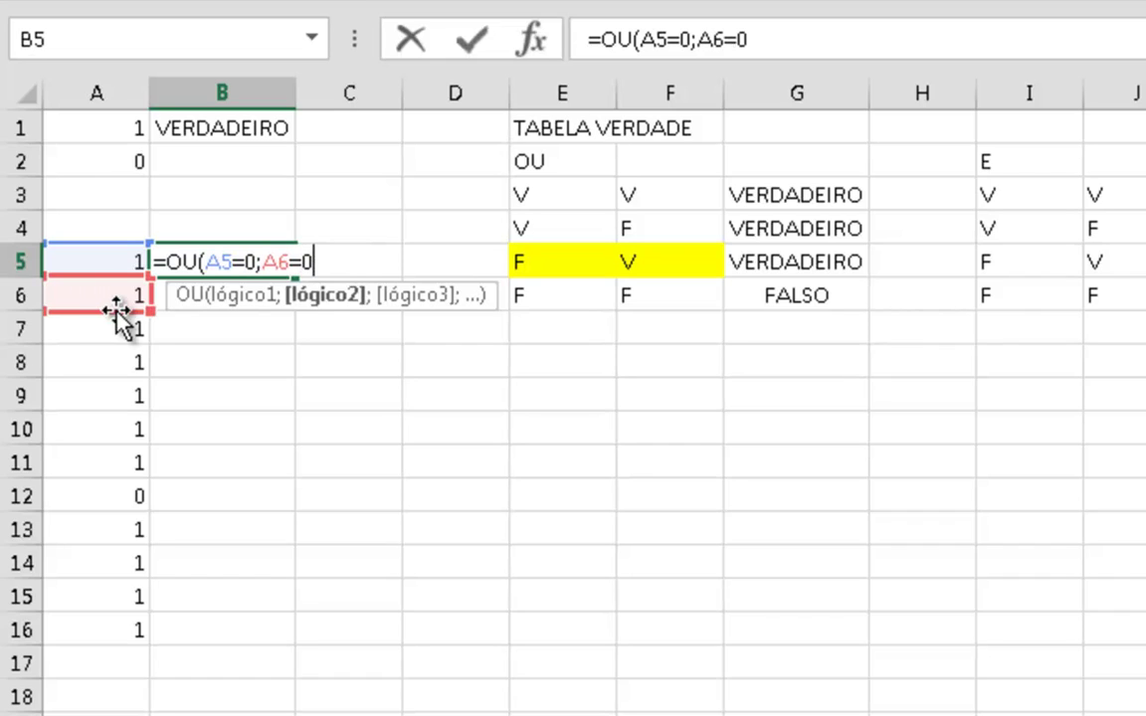
text(;)
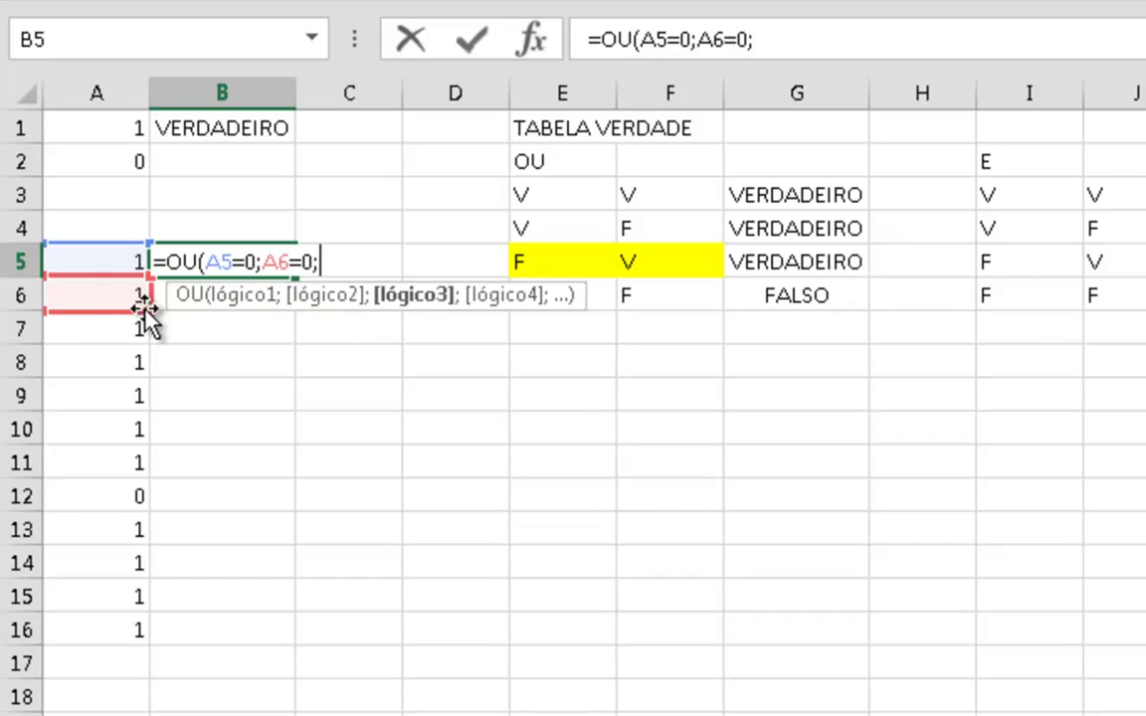
- Add the conditions A7=0 and A8=0 to the OU formula in B5, each followed by a semicolon
click(115, 326)
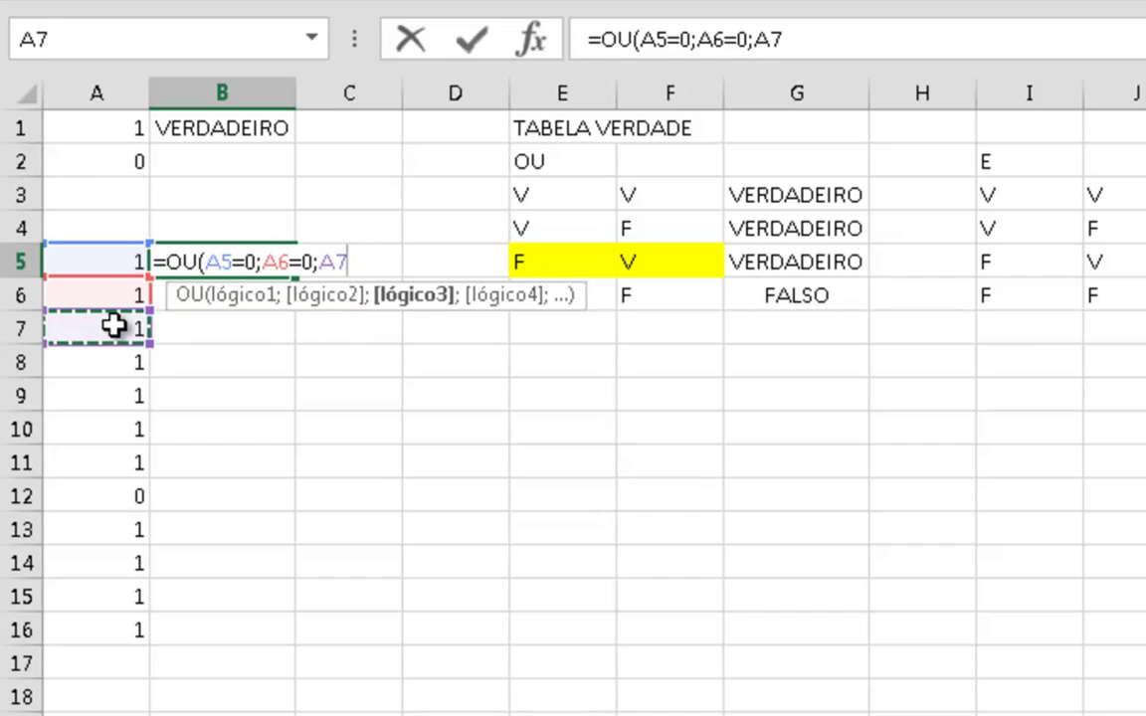
text(=0;)
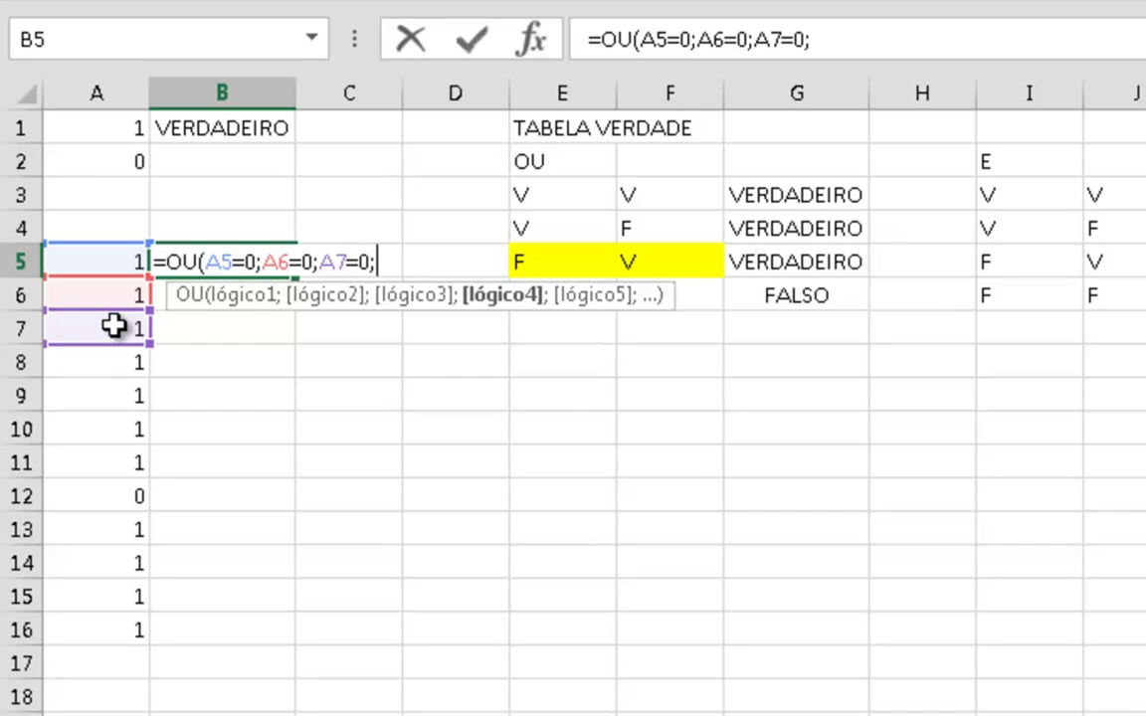
click(118, 369)
text(=0)
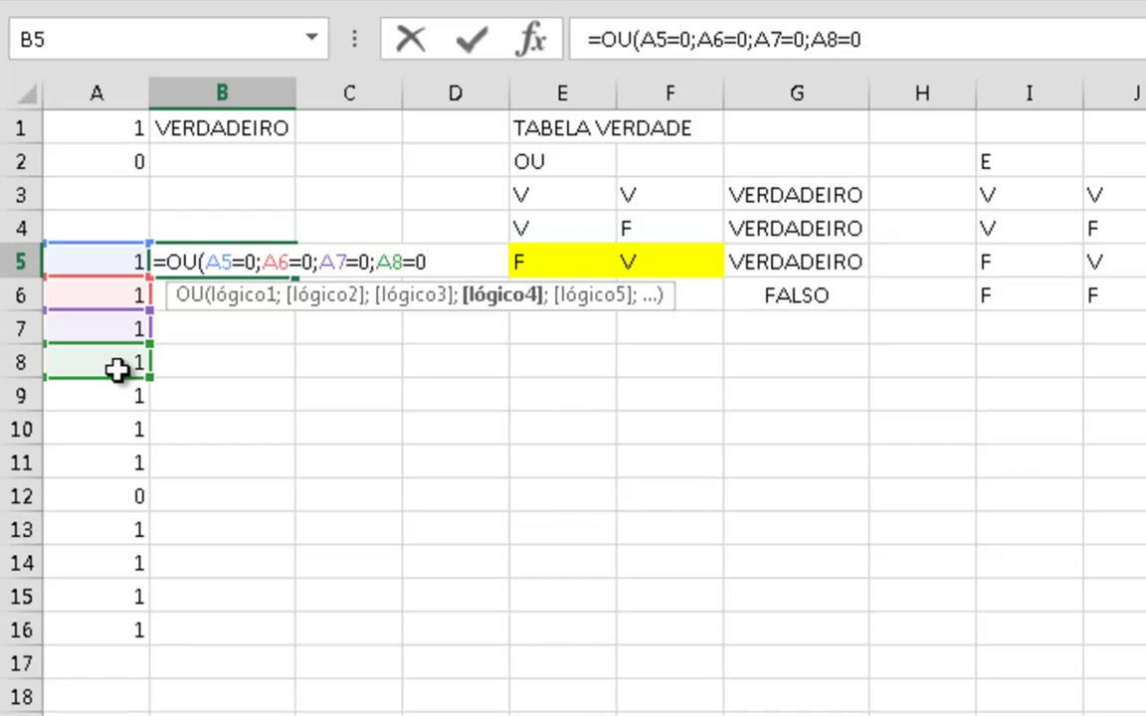
text(;)
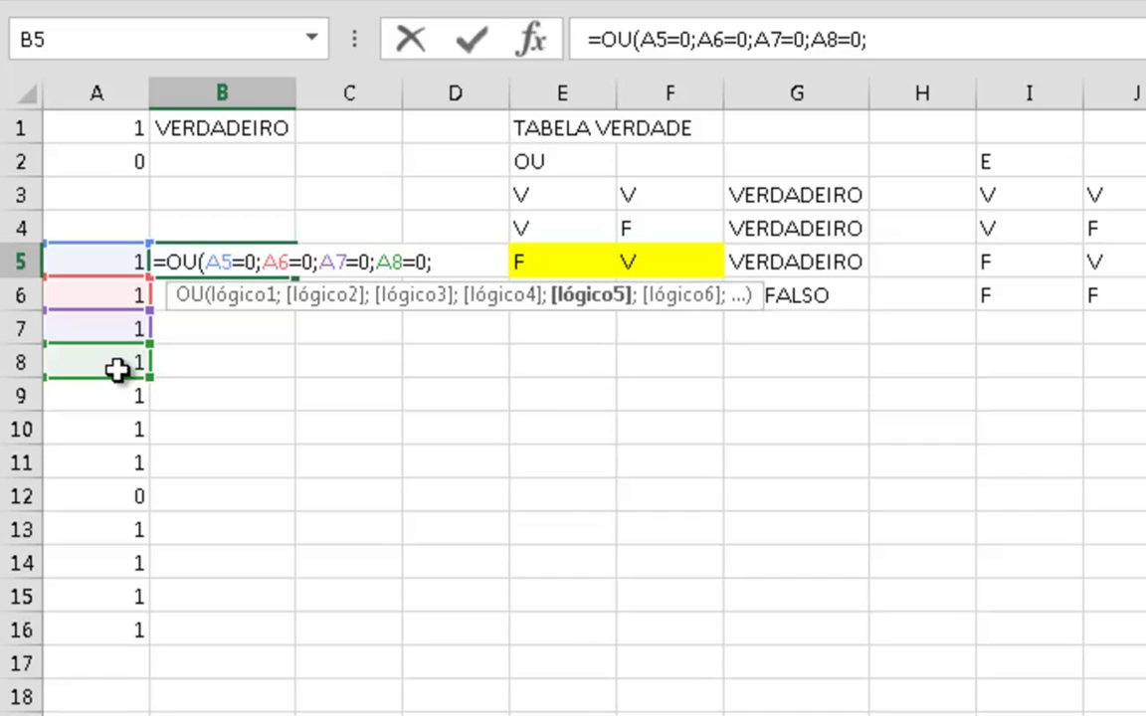
- Duplicate the A8=0; condition seven times at the end of the OU formula in B5
key(shift+Left)
key(shift+Left)
key(shift+Left)
key(shift+Left)
key(shift+Left)
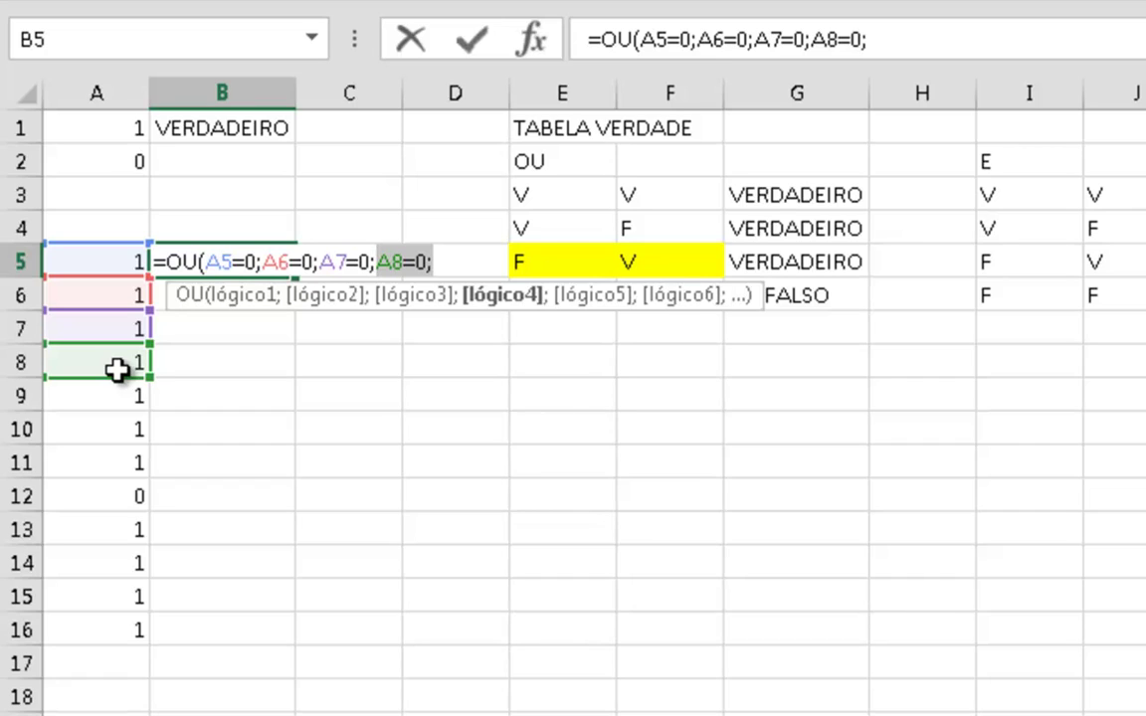
key(Right)
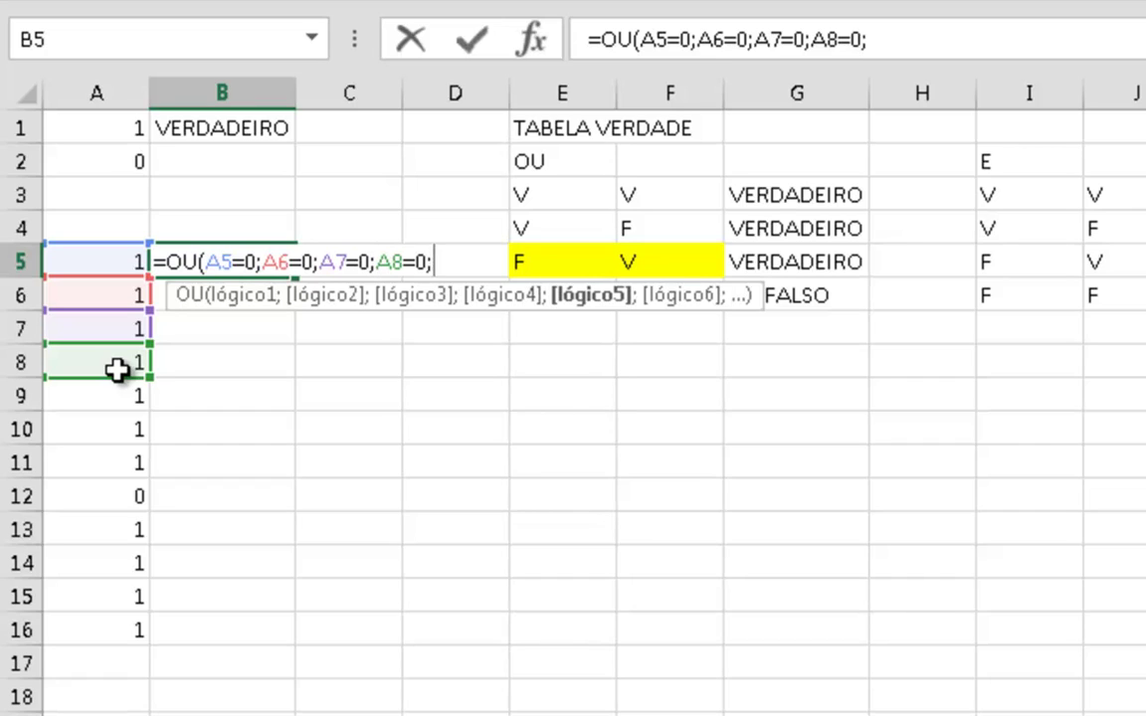
text(A8=0;A8=0;A8=0;A8=0;A8=0;A8=0;A8=0;)
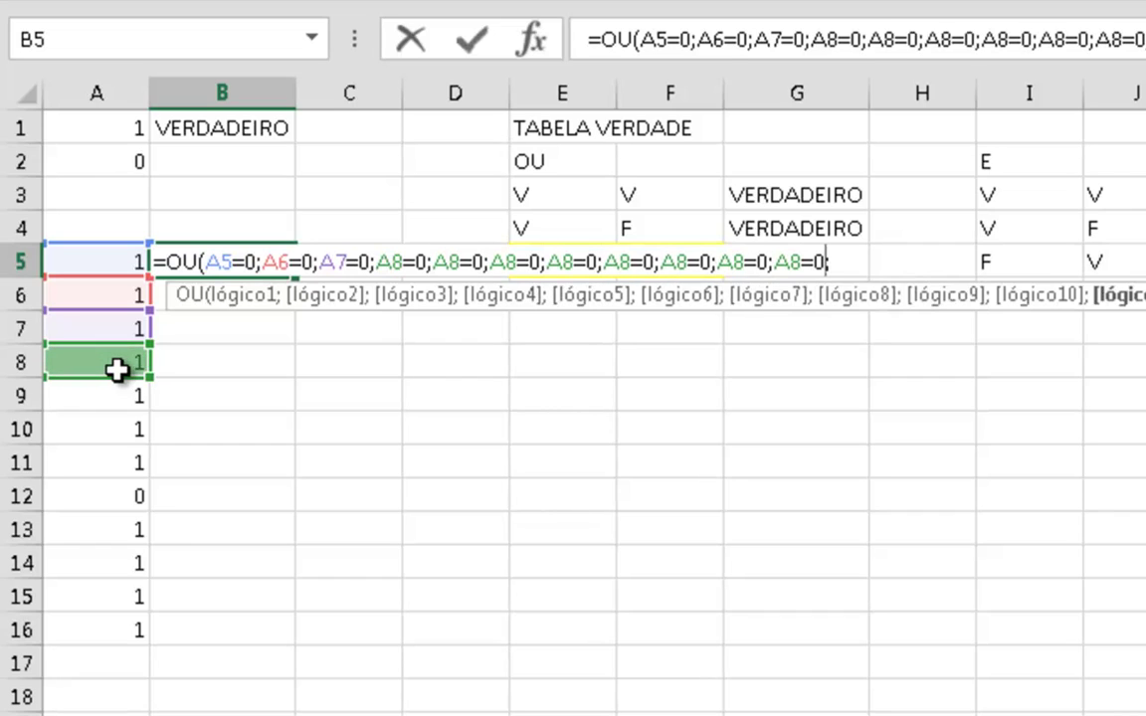
- Change the fifth condition of the OU formula in B5 to A9=0
key(Left)
key(Left)
key(Left)
key(Left)
key(Left)
key(Left)
key(Left)
key(Left)
key(Left)
key(Left)
key(Left)
key(Left)
key(Left)
key(Left)
key(Left)
key(Left)
key(Left)
key(Left)
key(Left)
key(Left)
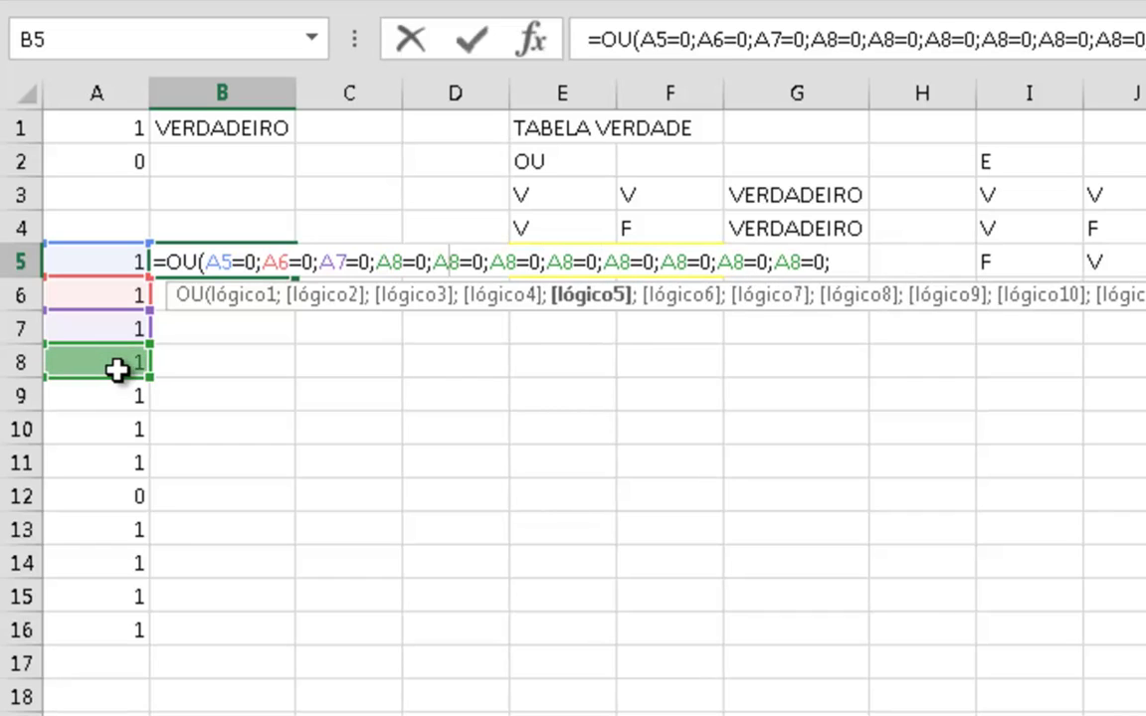
key(Delete)
text(9)
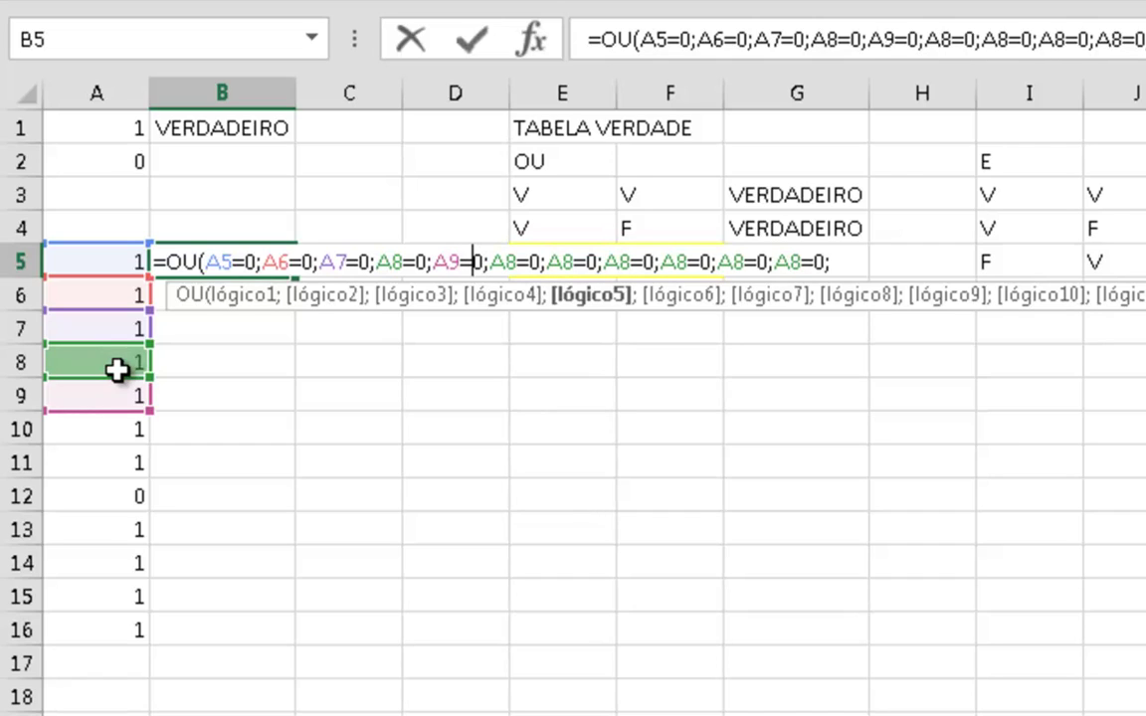
- Change the sixth condition of the OU formula in B5 to A10=0
key(Right)
key(Right)
key(Right)
key(Right)
key(Delete)
text(10)
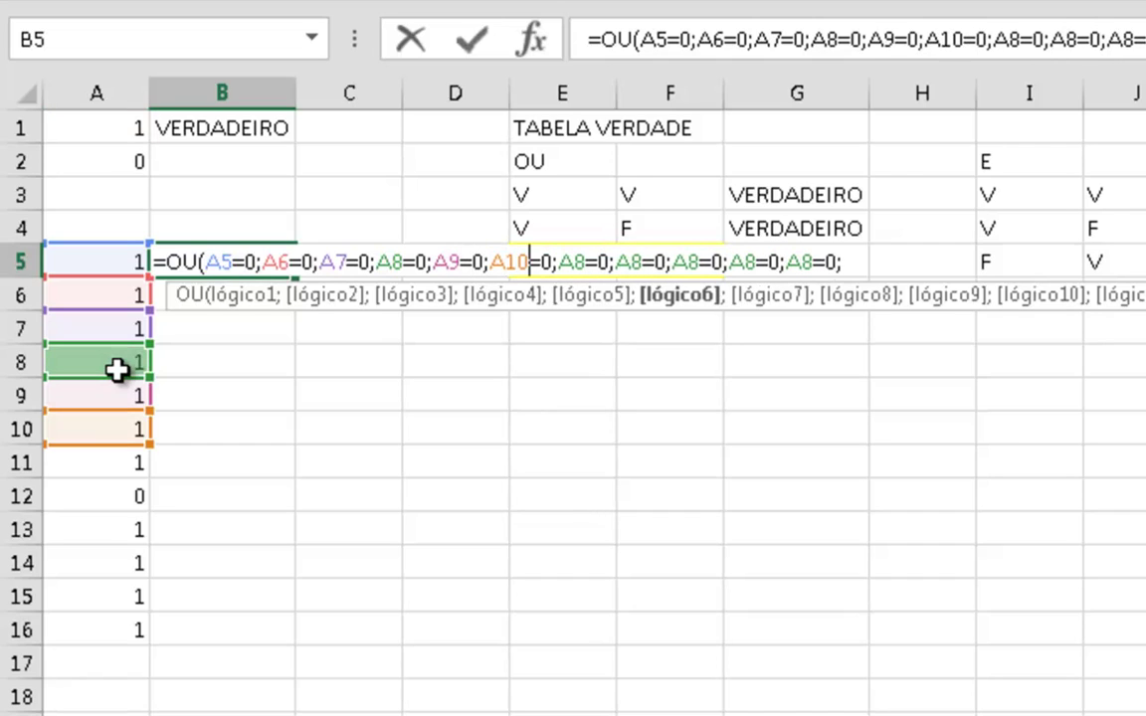
- Replace the seventh condition of the OU formula in B5 with A11=0
key(Right)
key(Right)
key(Right)
key(Right)
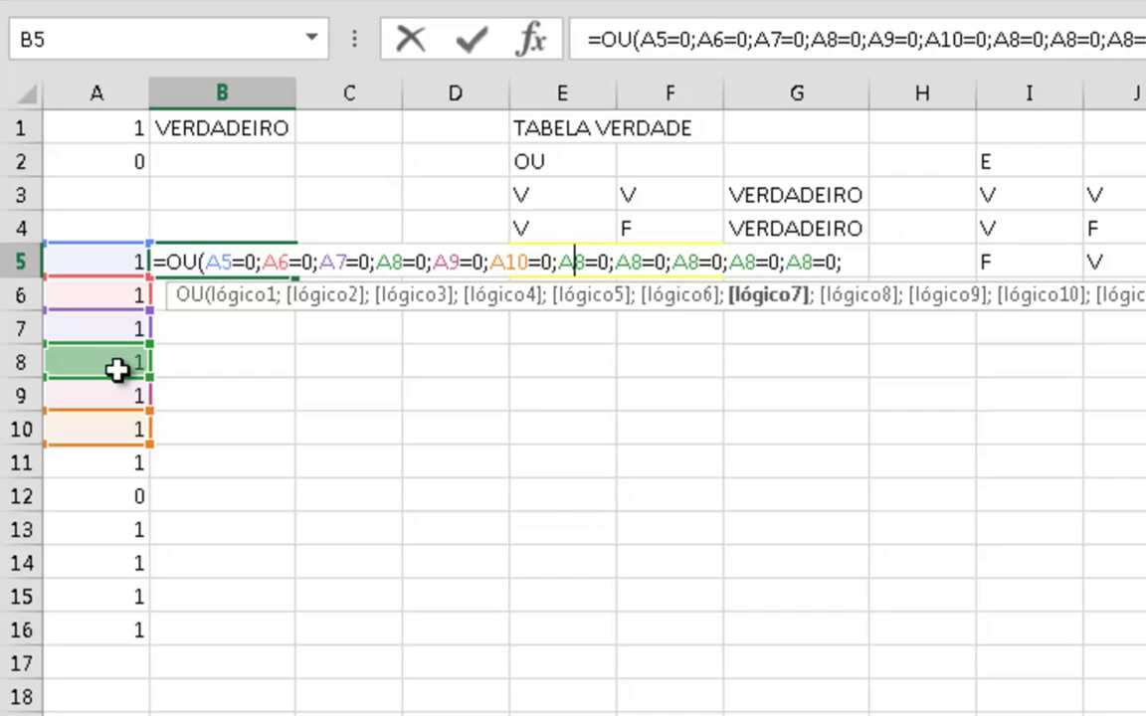
key(Delete)
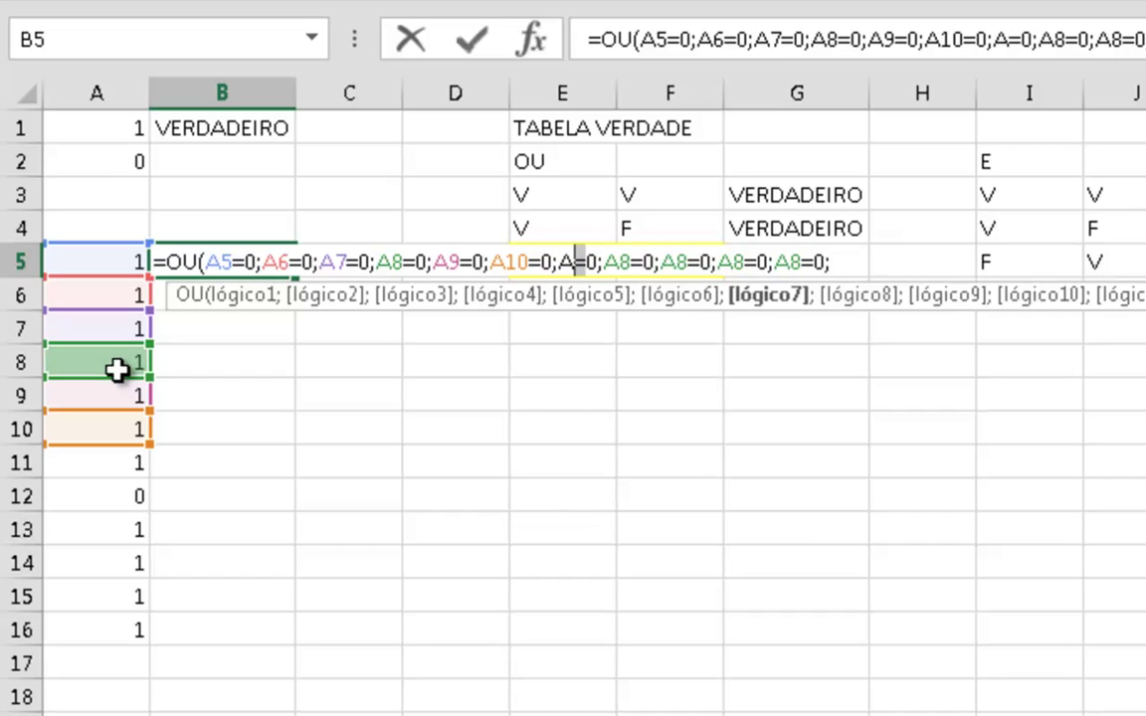
key(Delete)
key(Delete)
text(11)
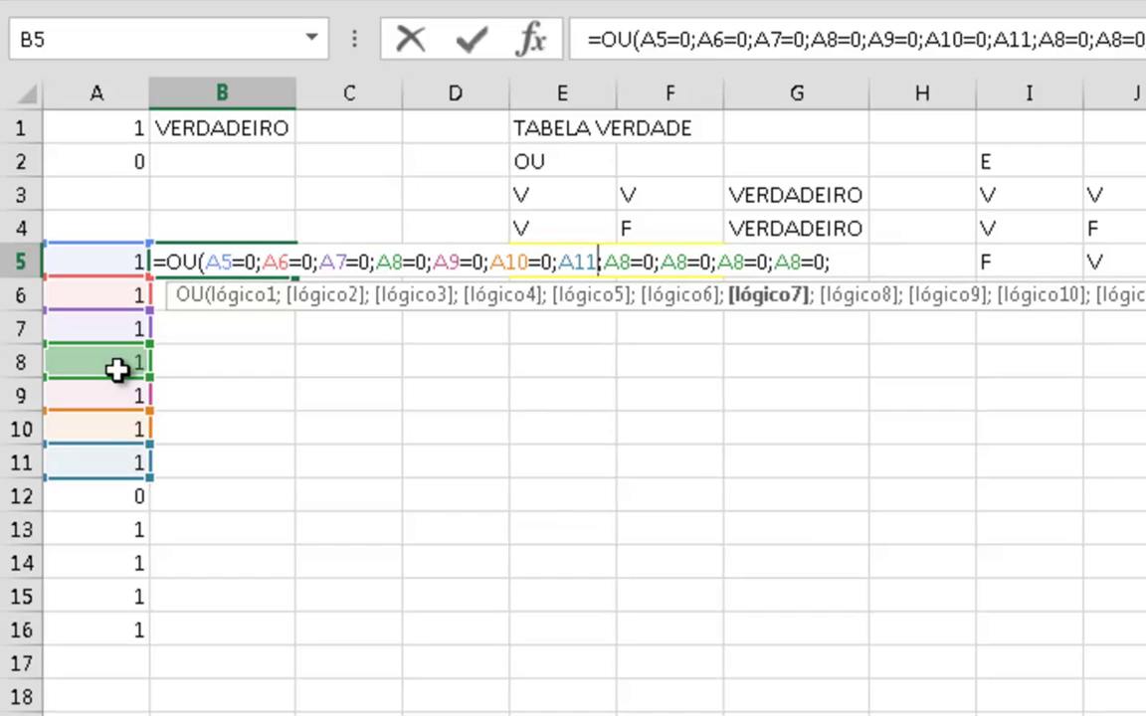
text(=0)
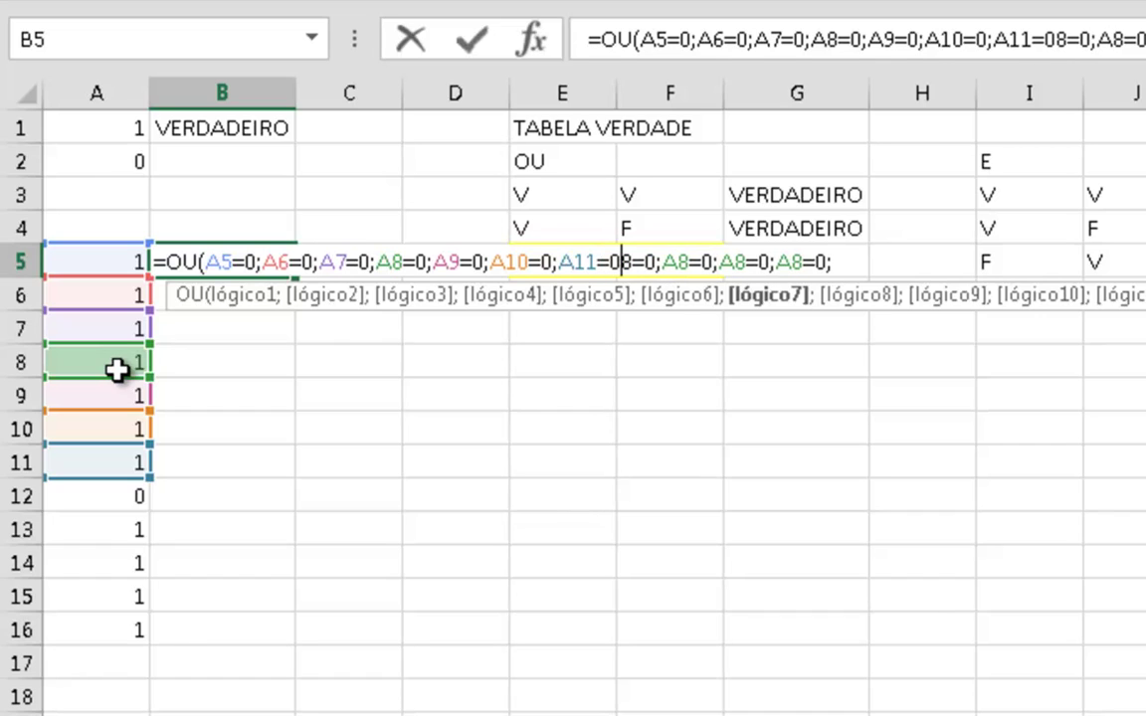
- Rewrite the eighth condition of the OU formula in B5 as A12=0, keeping semicolons between conditions
key(Delete)
key(Delete)
text(;A112)
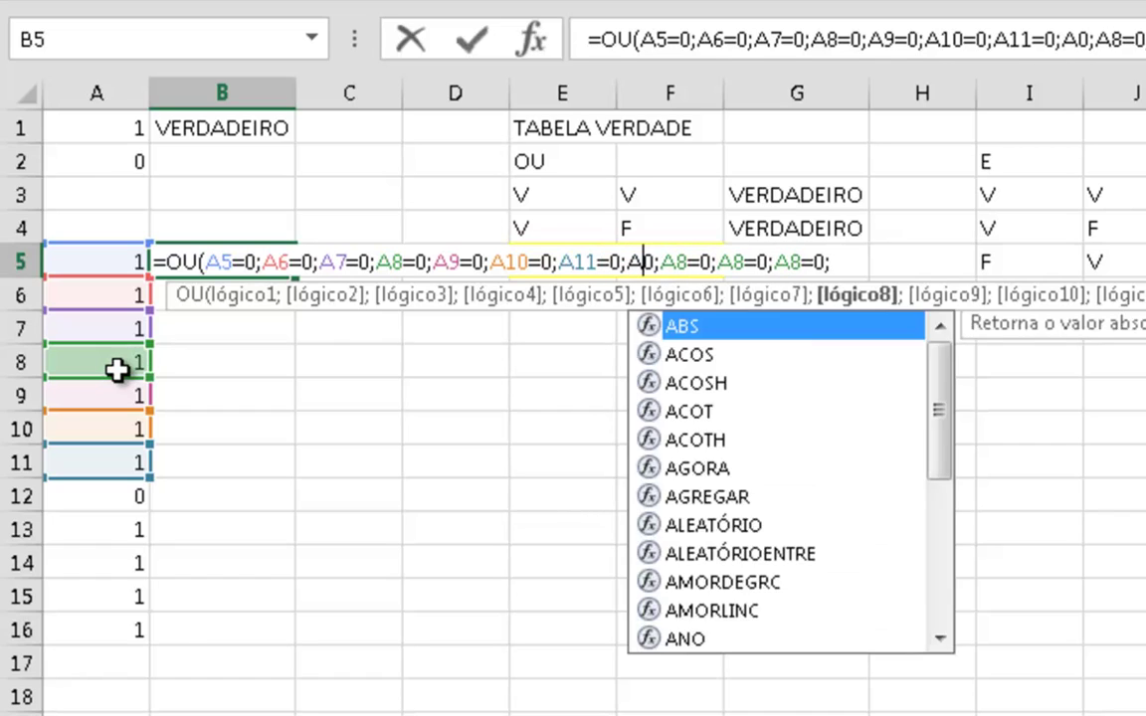
key(BackSpace)
key(BackSpace)
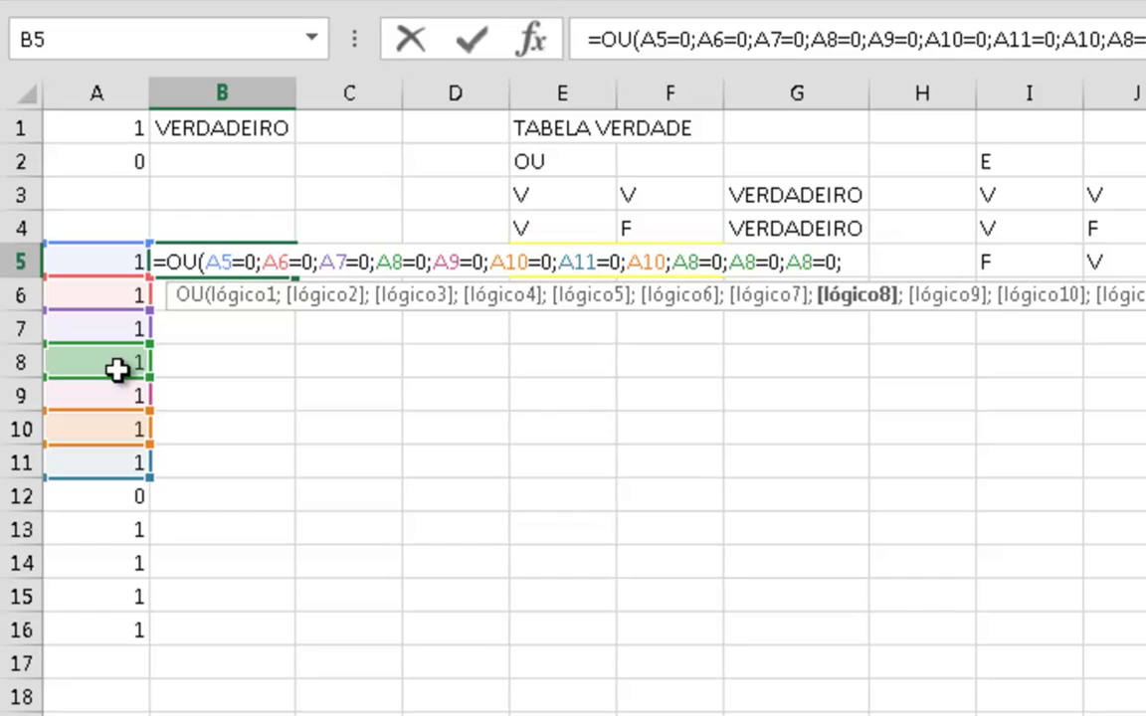
text(2=)
- Change the ninth condition of the OU formula in B5 to A13=0
key(Right)
key(Right)
key(Right)
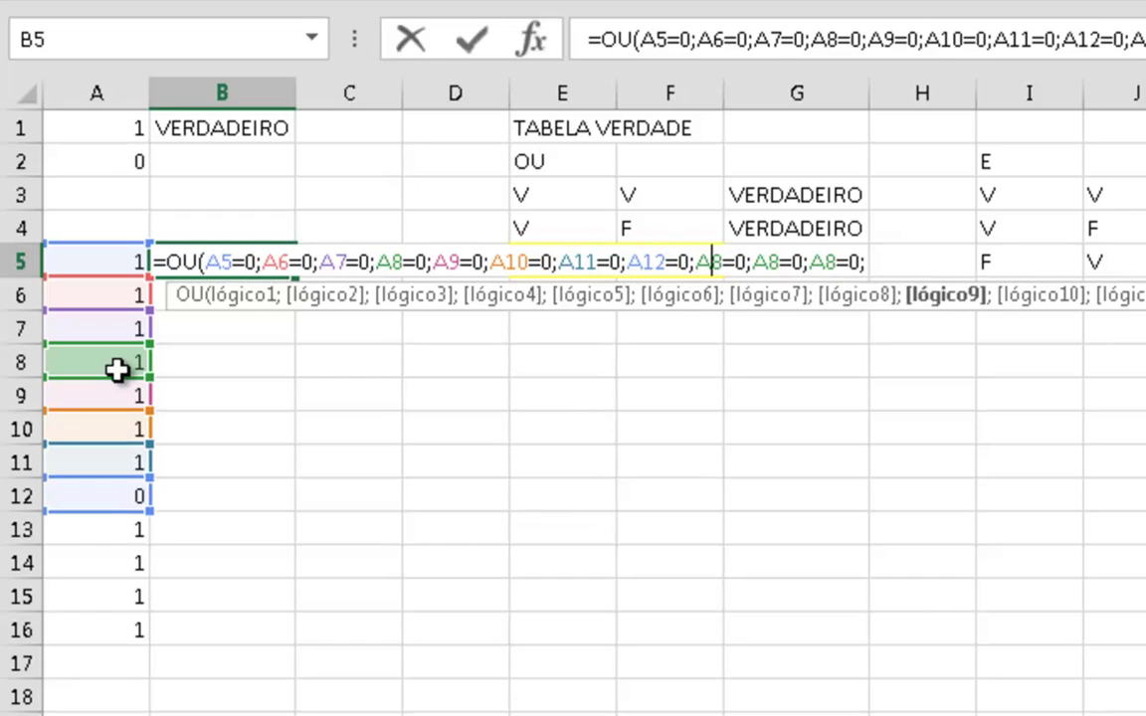
key(Right)
key(Left)
key(Delete)
text(13)
- Change the tenth condition of the OU formula in B5 to A14=0
key(Right)
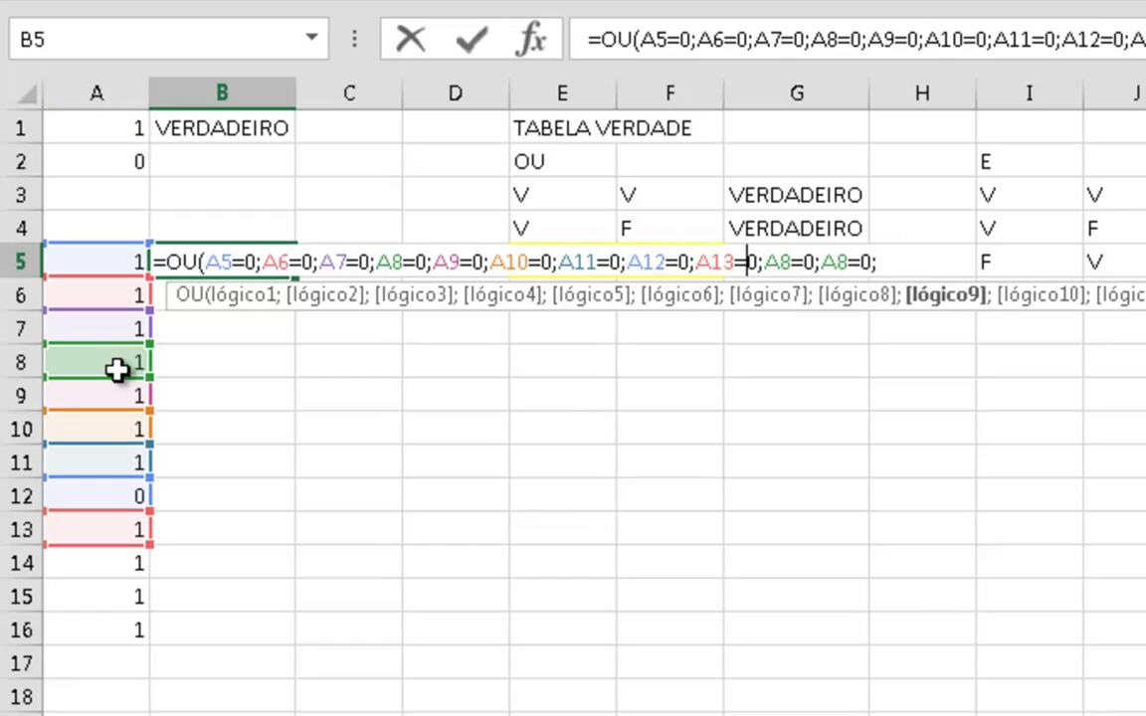
key(Right)
key(Right)
key(Right)
key(Delete)
text(14)
- Change the eleventh condition of the OU formula in B5 to A15=0
key(Right)
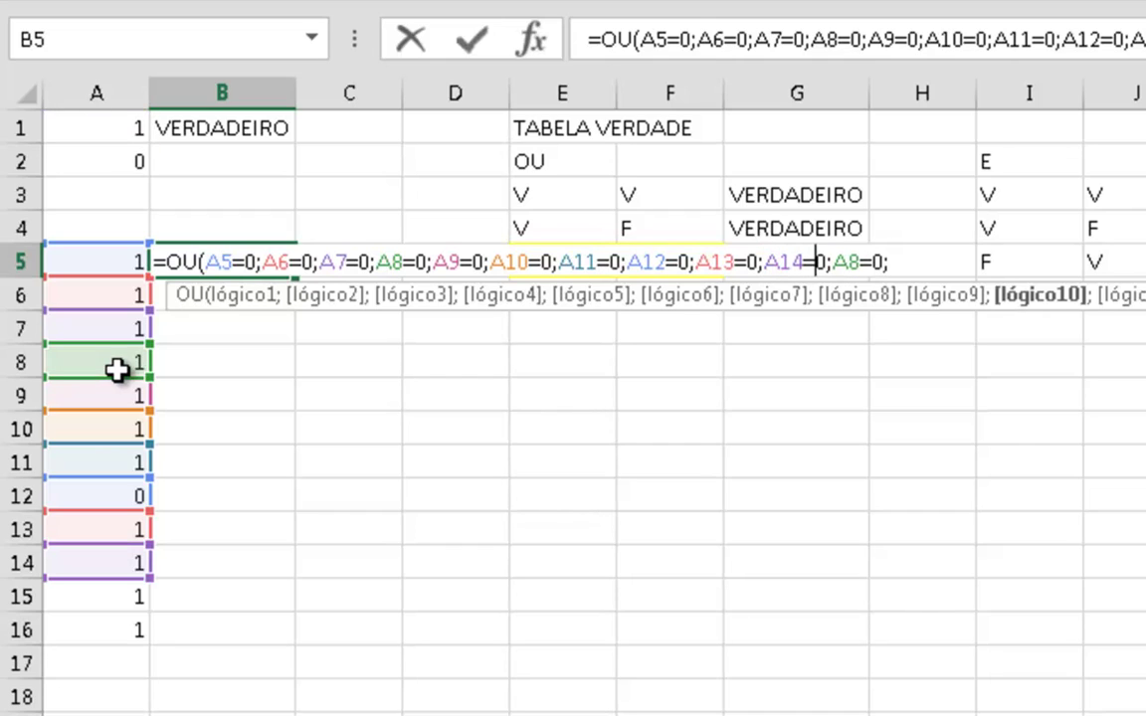
key(Right)
key(Right)
key(Right)
key(Delete)
text(1)
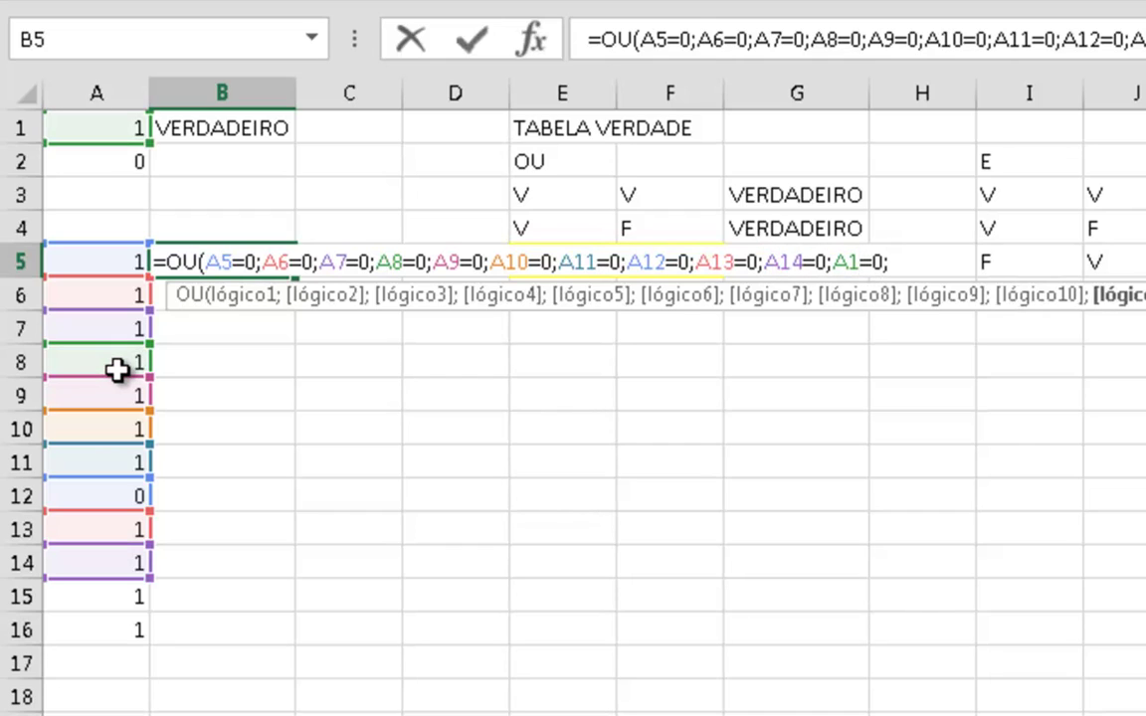
text(5)
- Change the last OU condition in B5 to A16=0, replace the trailing semicolon with a closing parenthesis and enter the formula
key(Right)
key(Right)
key(Right)
key(Right)
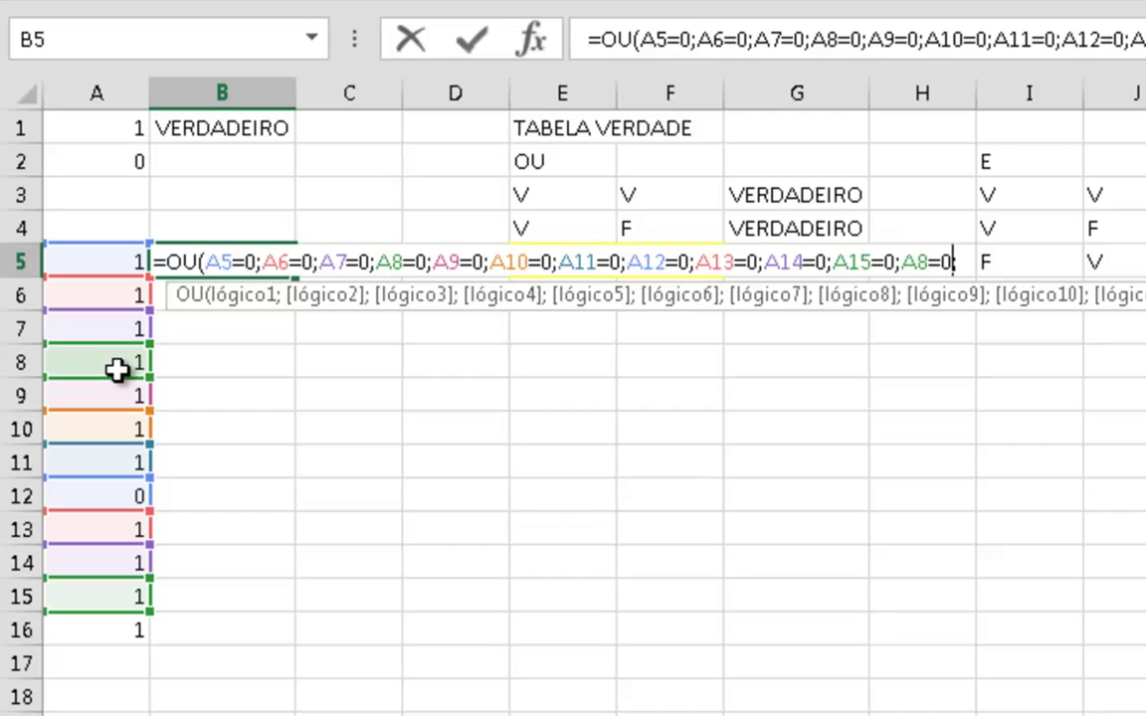
key(Delete)
text(16)
key(Right)
key(Right)
key(Right)
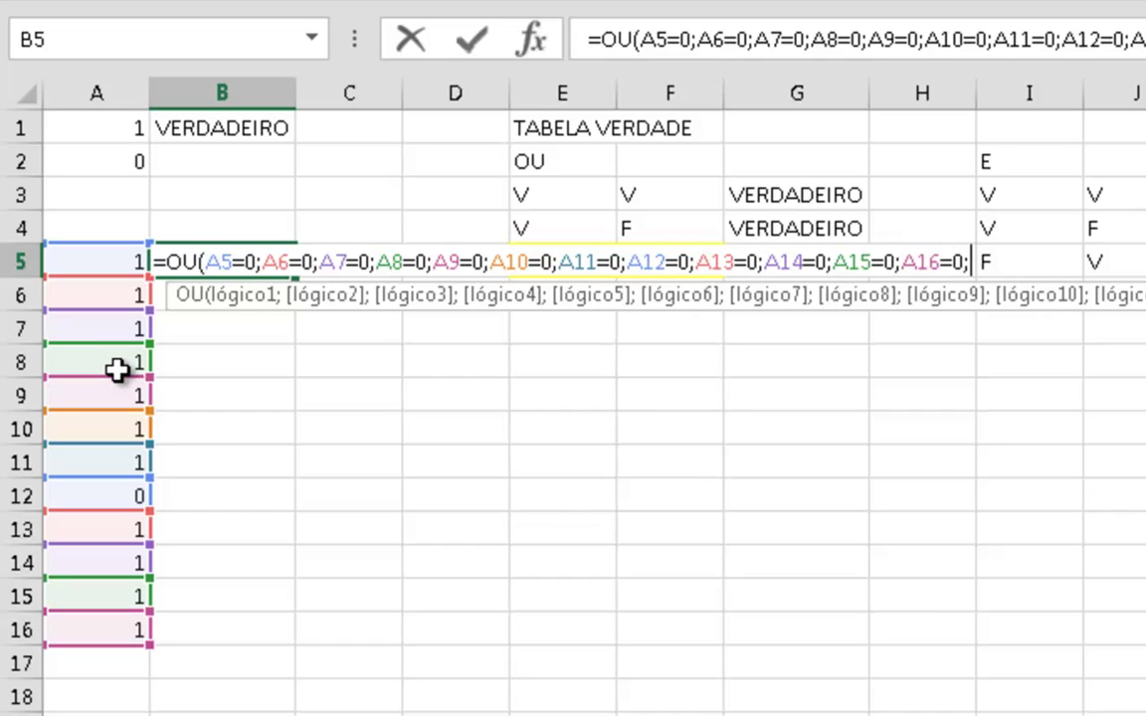
key(BackSpace)
text())
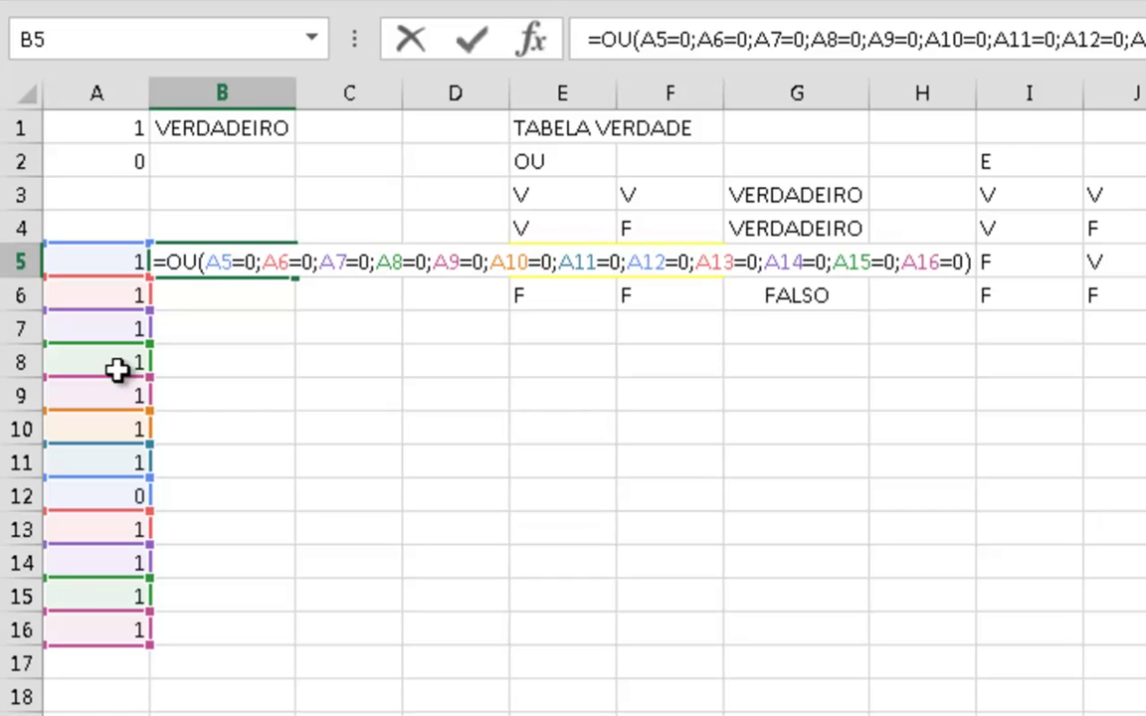
key(Return)
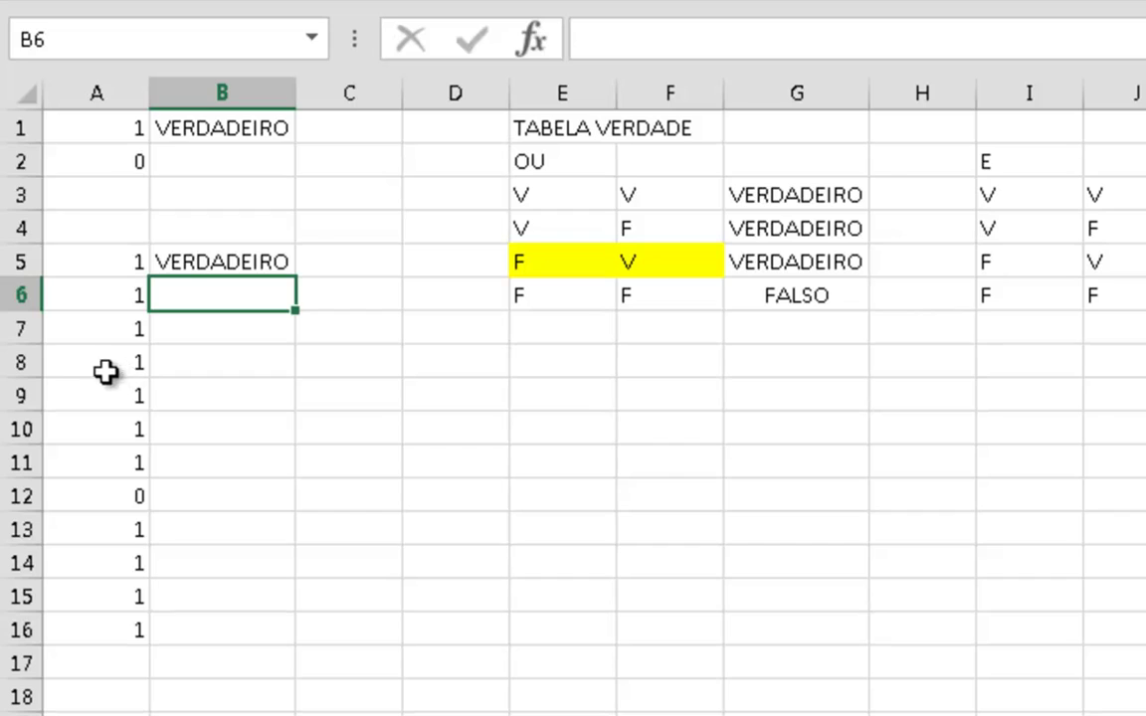
- Set cell A12 to 1 to test the OU formula in B5
click(119, 505)
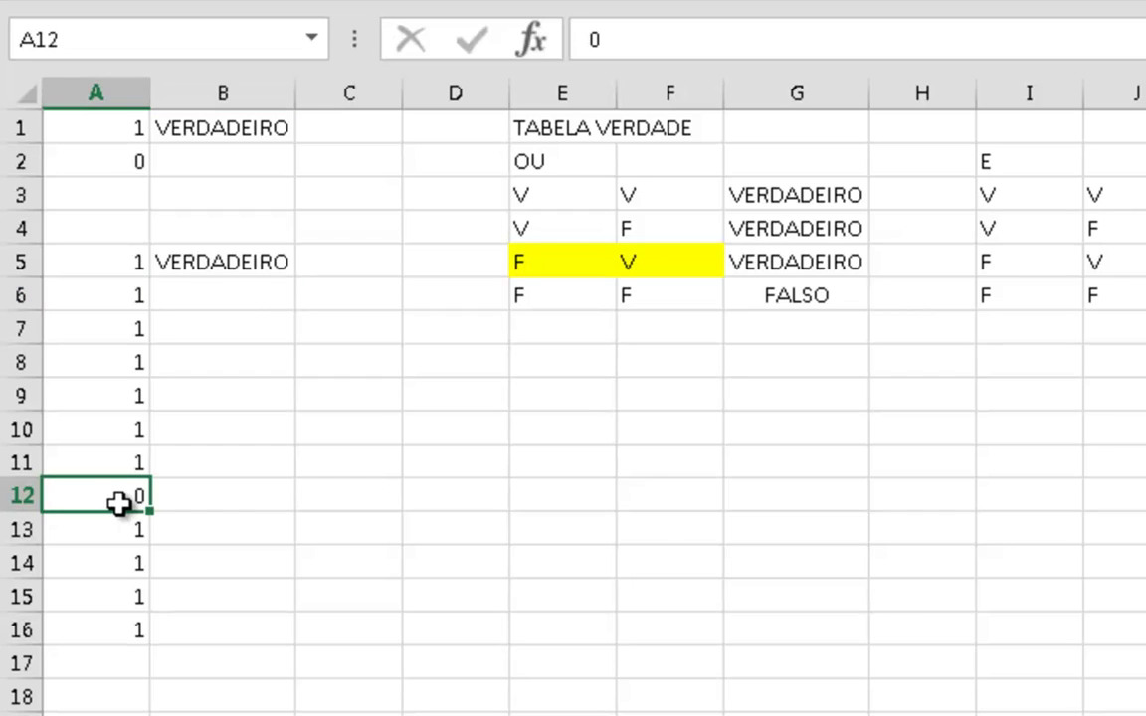
text(1)
key(Return)
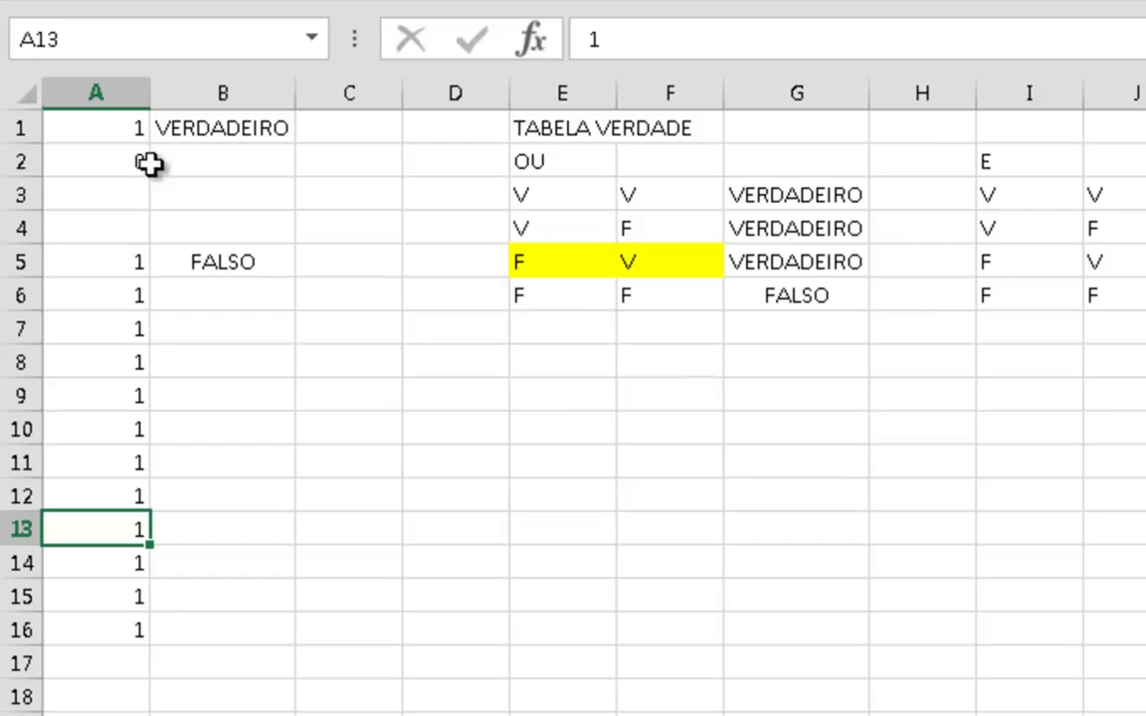
- Set cell A2 to 1 to test the OU formula in B1
click(104, 164)
text(1)
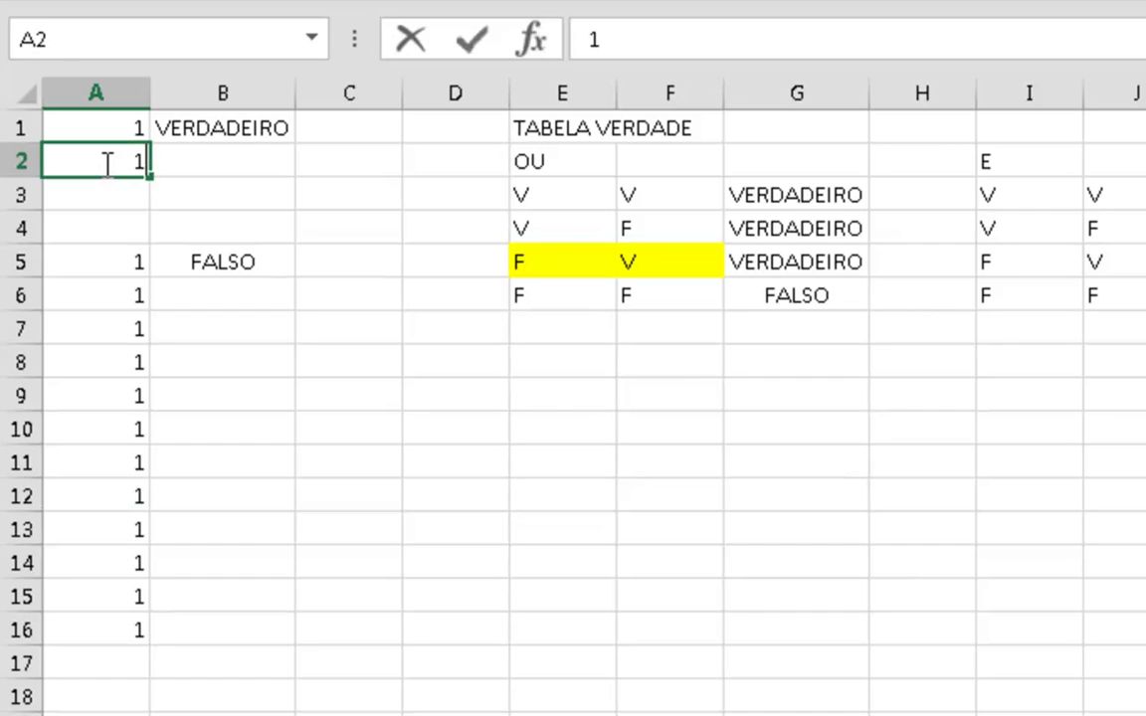
key(Return)
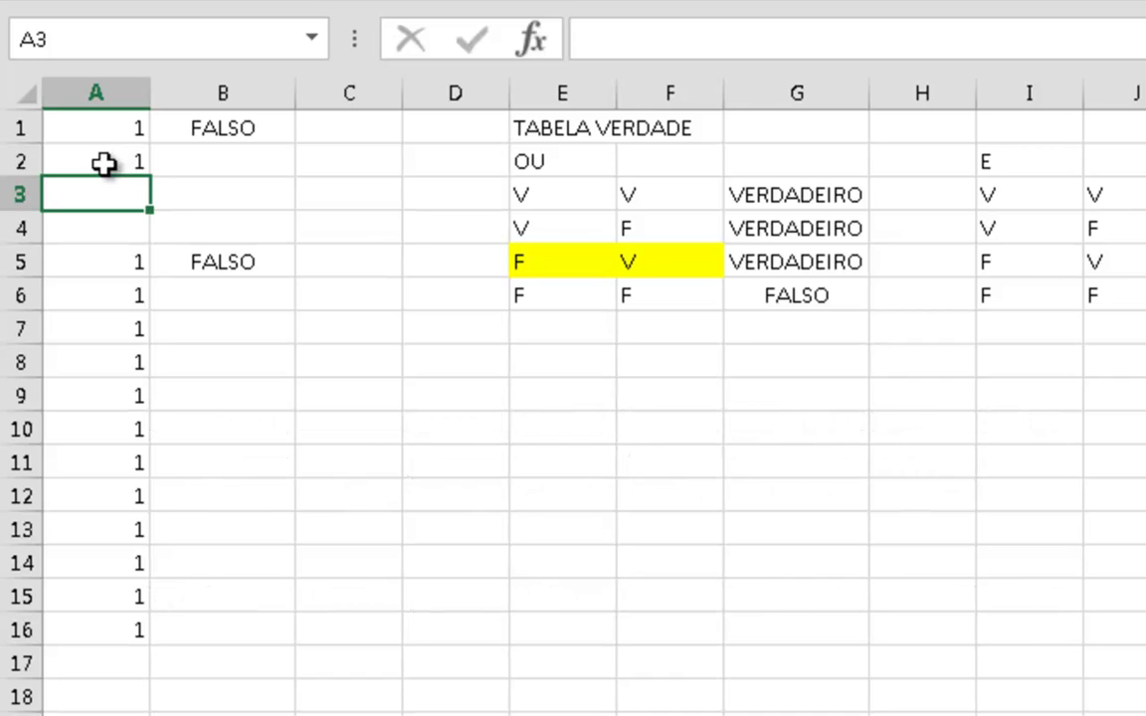
- Start an SE formula in B2 that tests B1 and returns "Existe um Zero lançado" when true
key(Right)
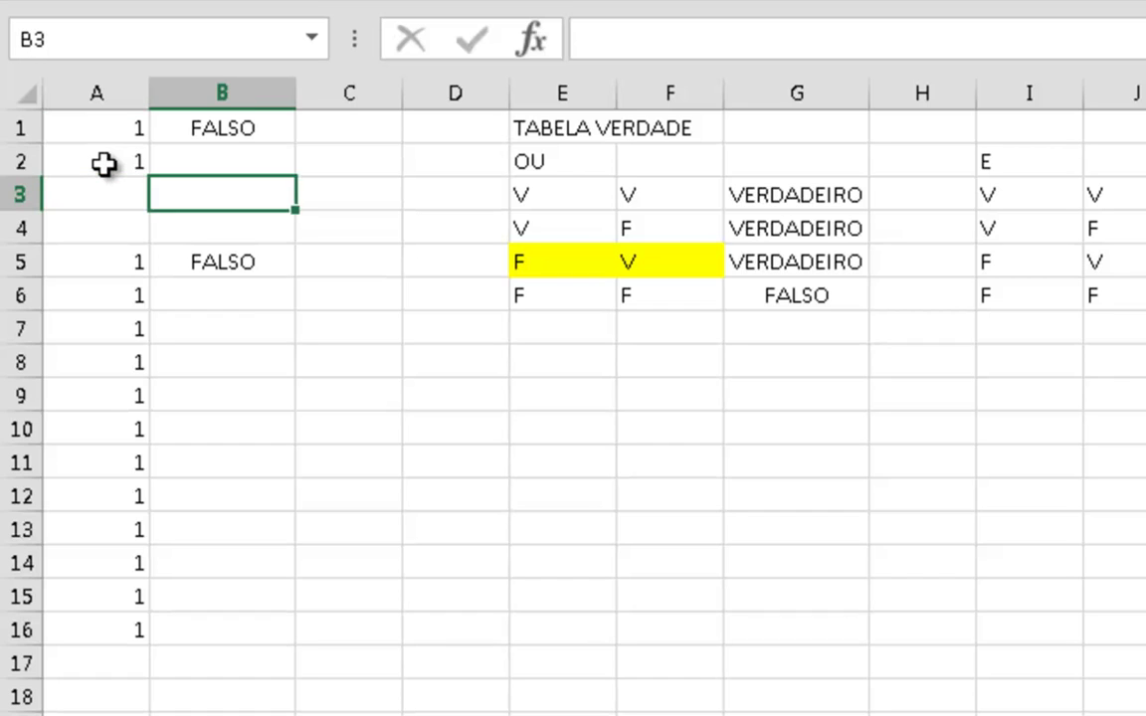
key(Up)
text(=SE()
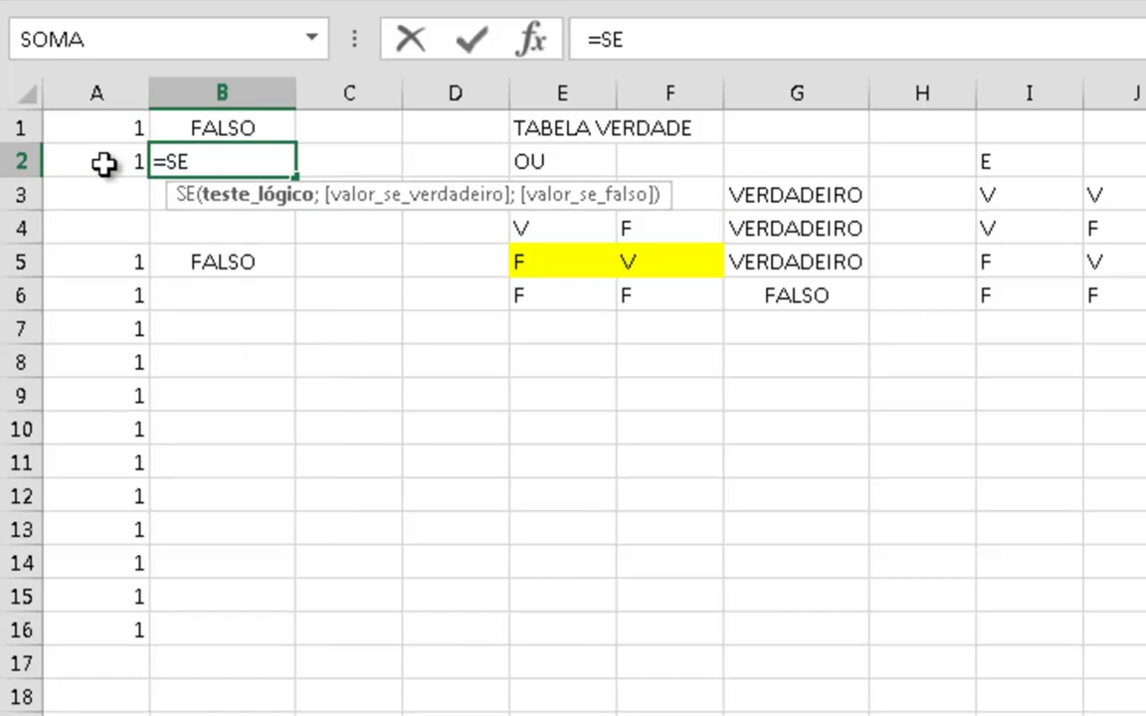
key(Up)
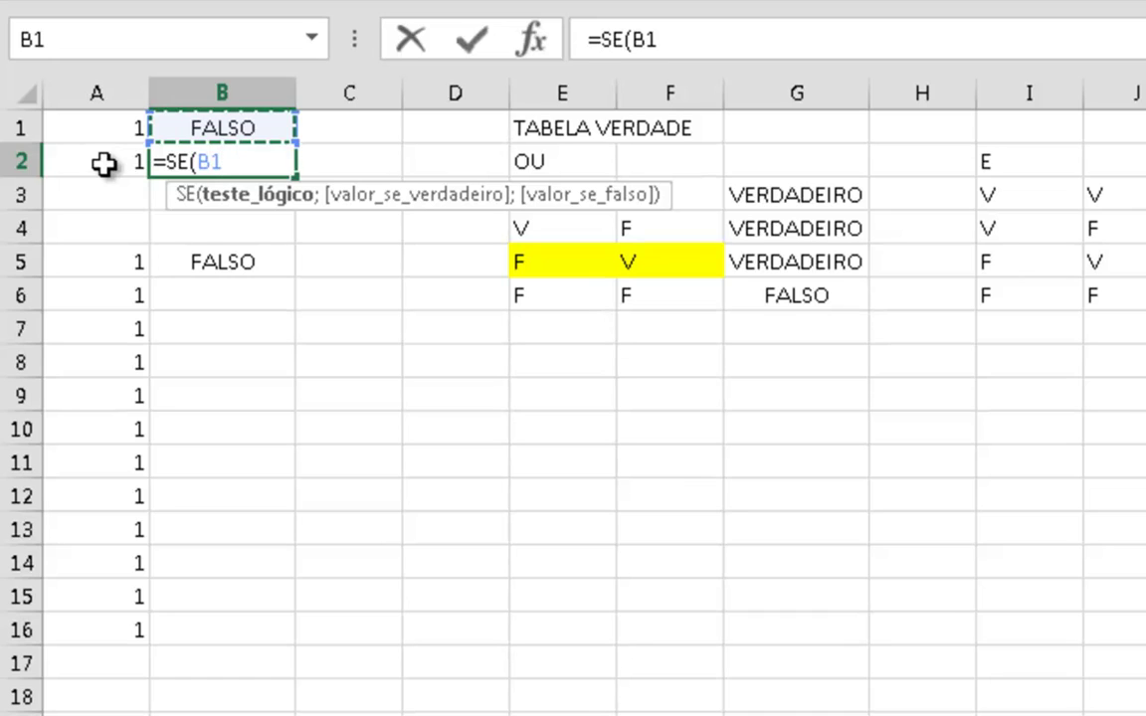
text(;")
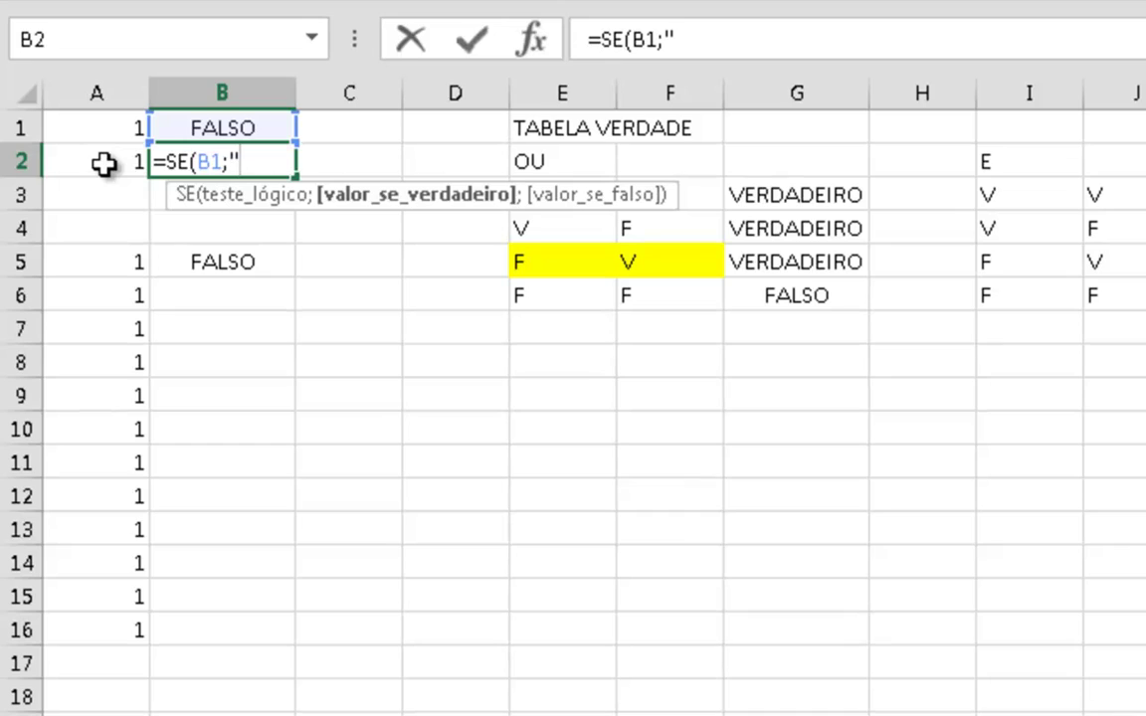
text(eXIS)
key(BackSpace)
key(BackSpace)
key(BackSpace)
key(BackSpace)
text(Existe um )
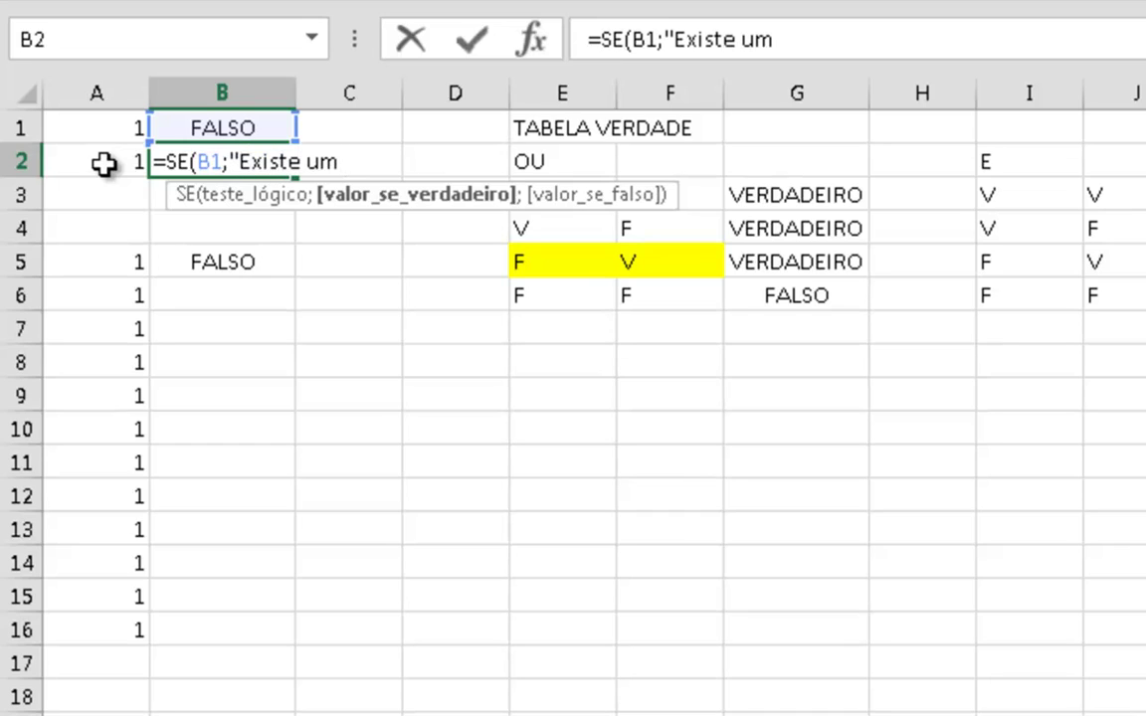
text(Zero lançado")
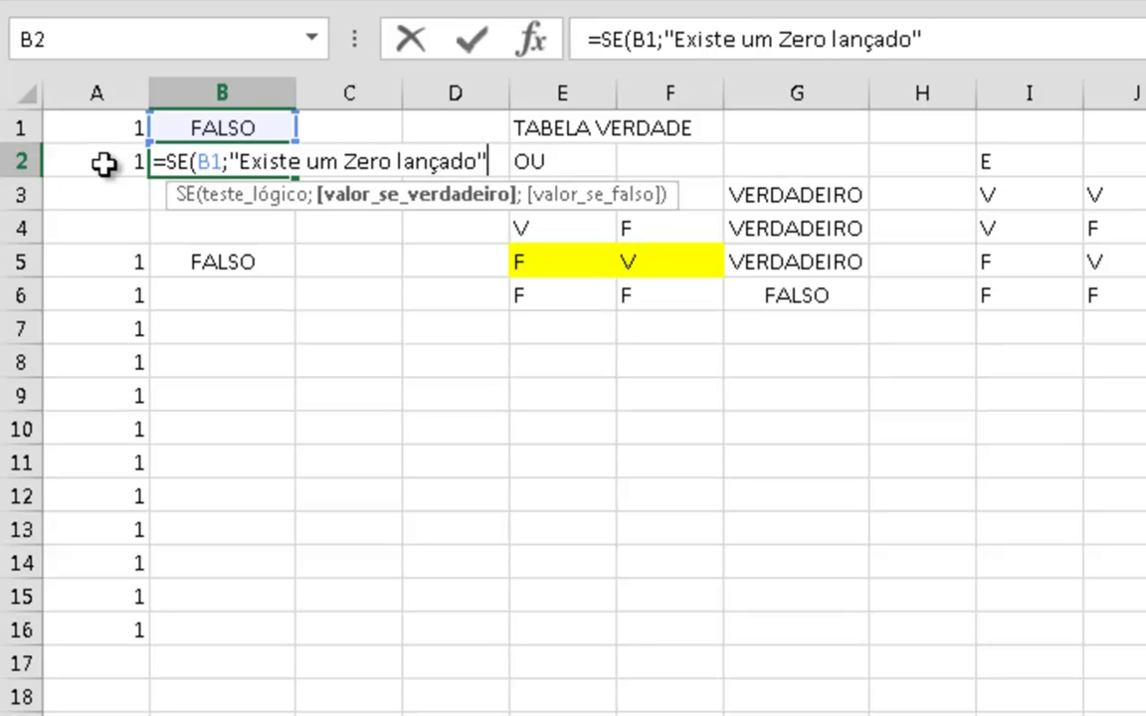
text(;)
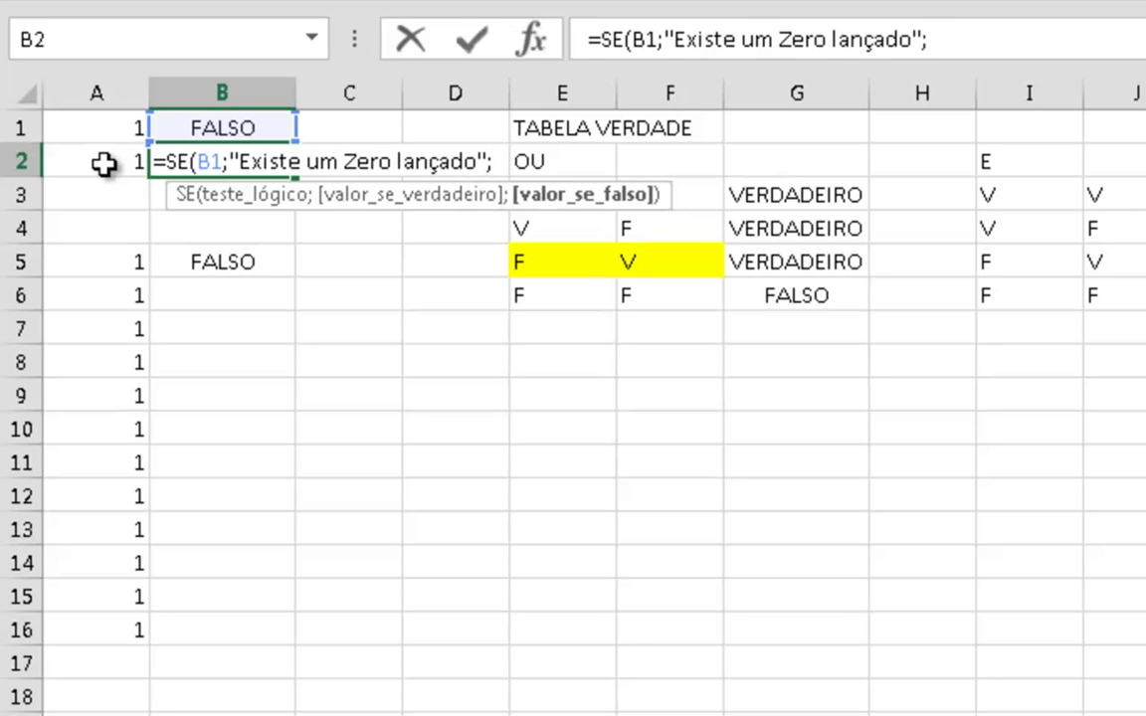
- Complete the SE formula in B2 with "Não existe um zero lançado" as the false value, and auto-fit the width of column B
text("Não exis)
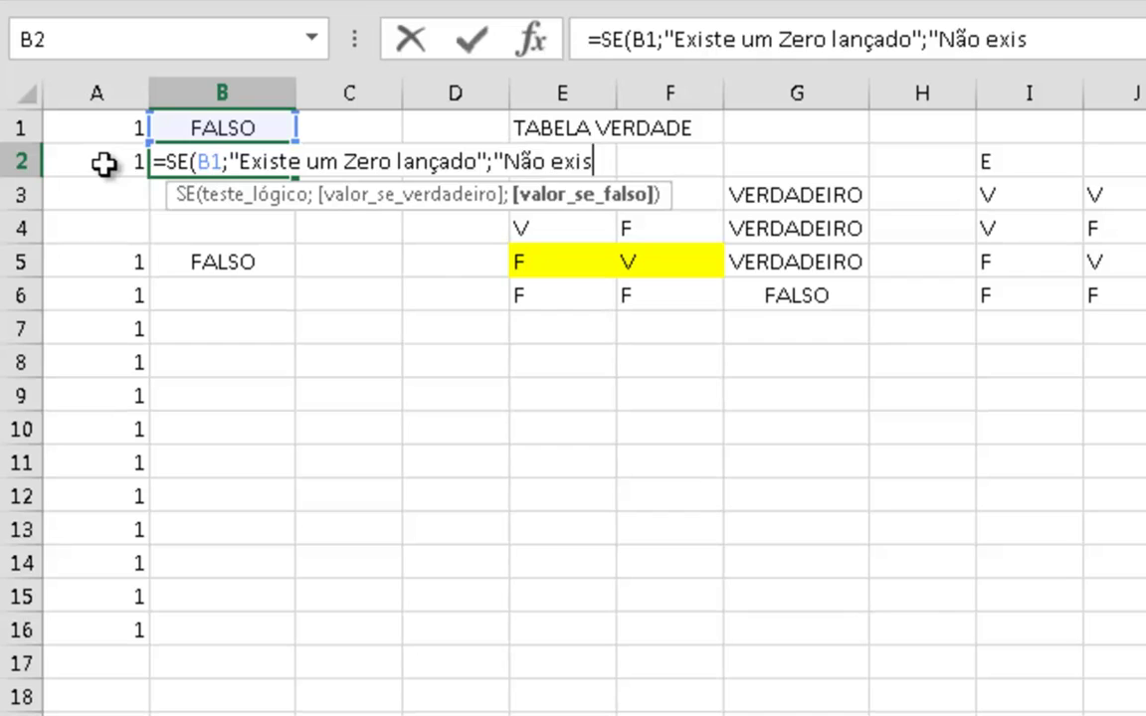
text(te um zero la)
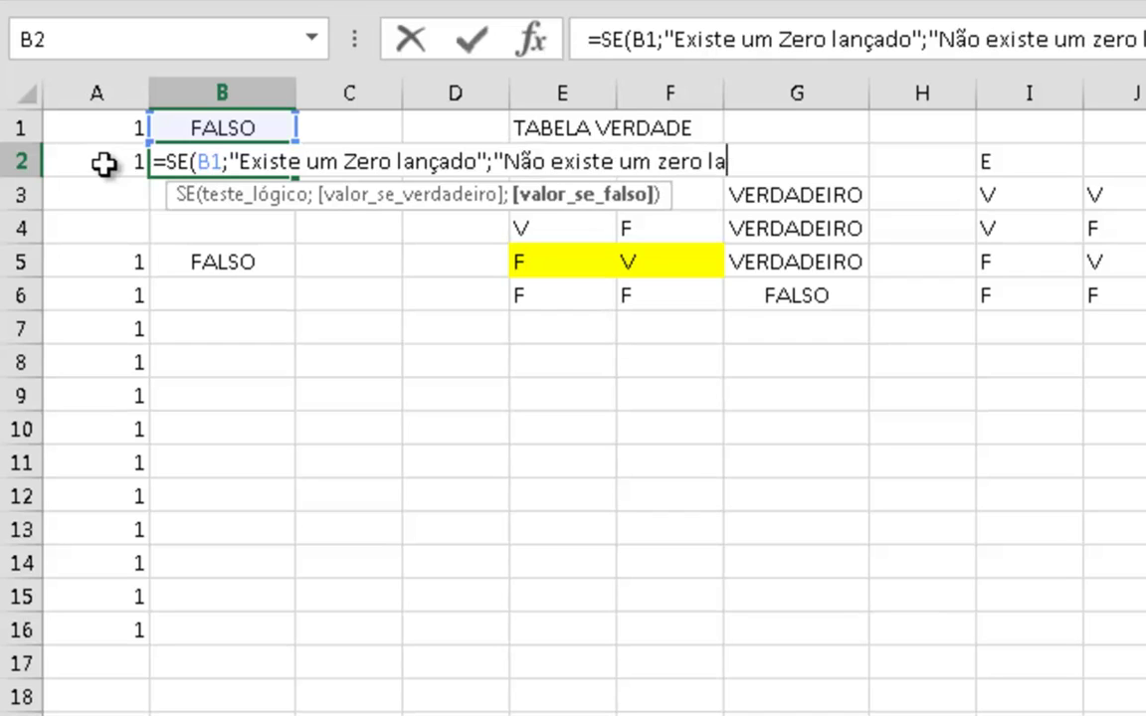
text(nçado"))
key(Return)
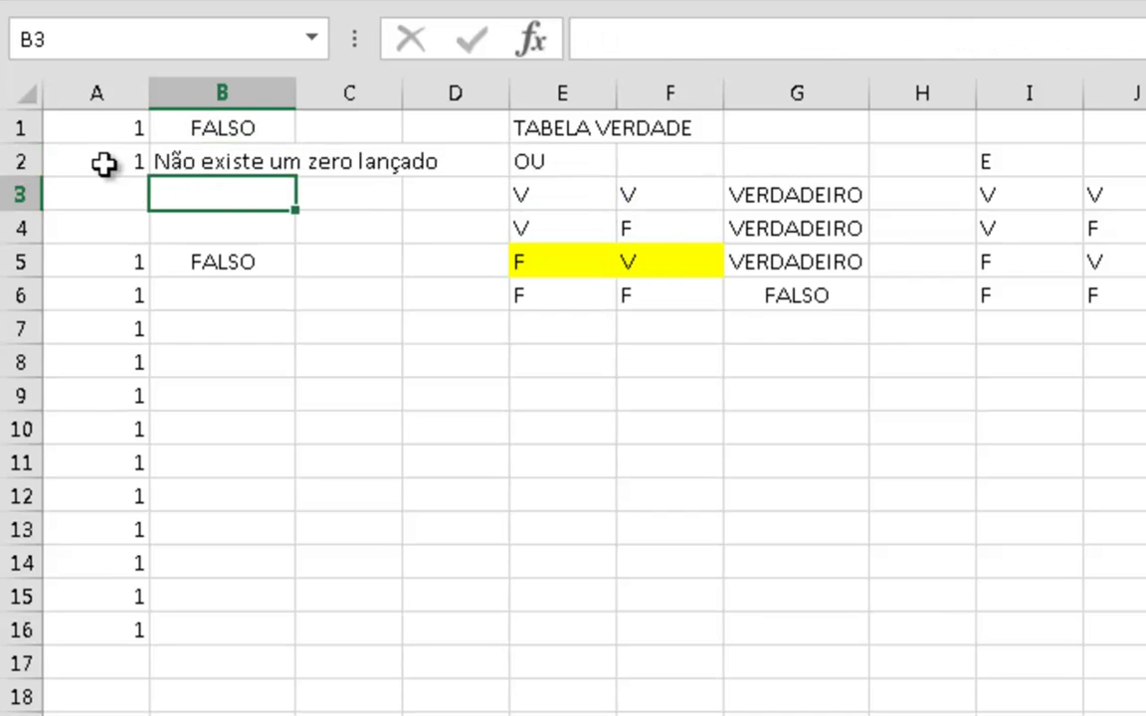
key(Up)
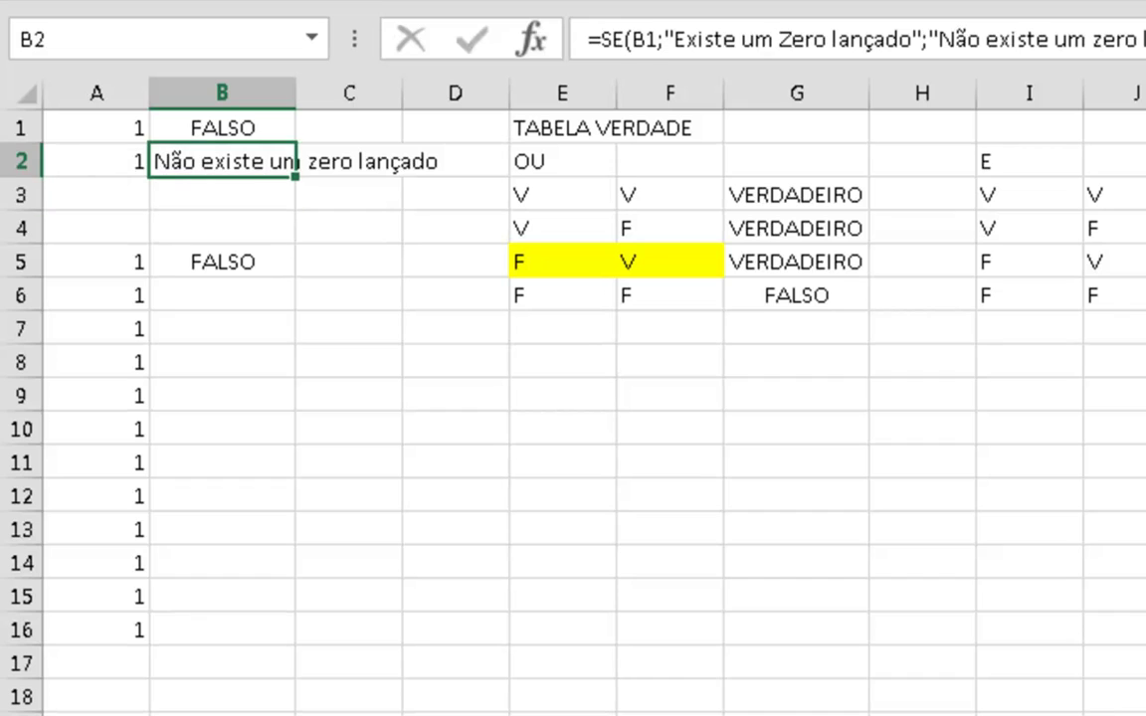
double_click(308, 79)
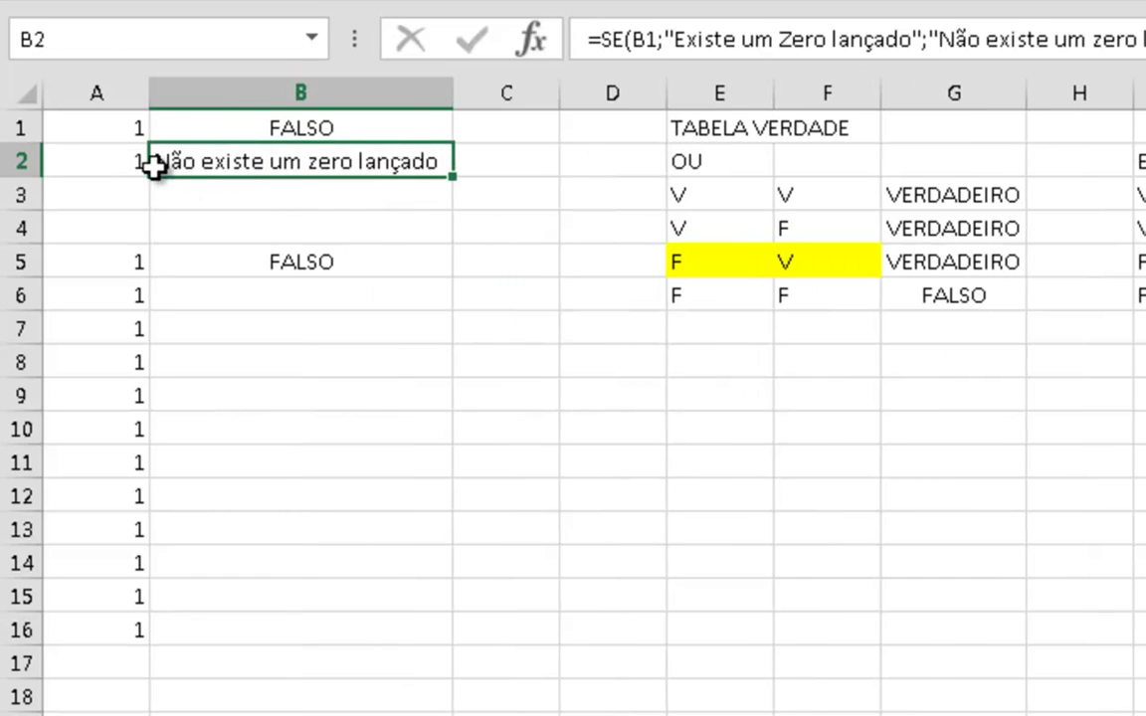
- Set cell A2 to 0 to test the SE formula in B2
click(115, 167)
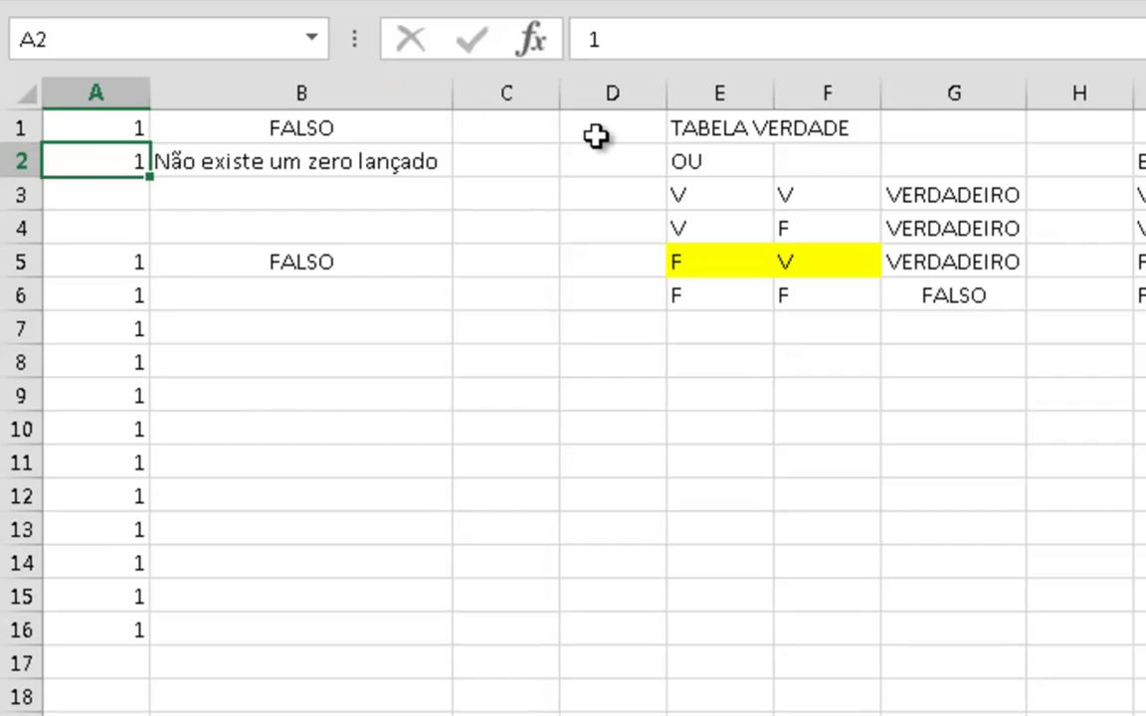
text(0)
key(Return)
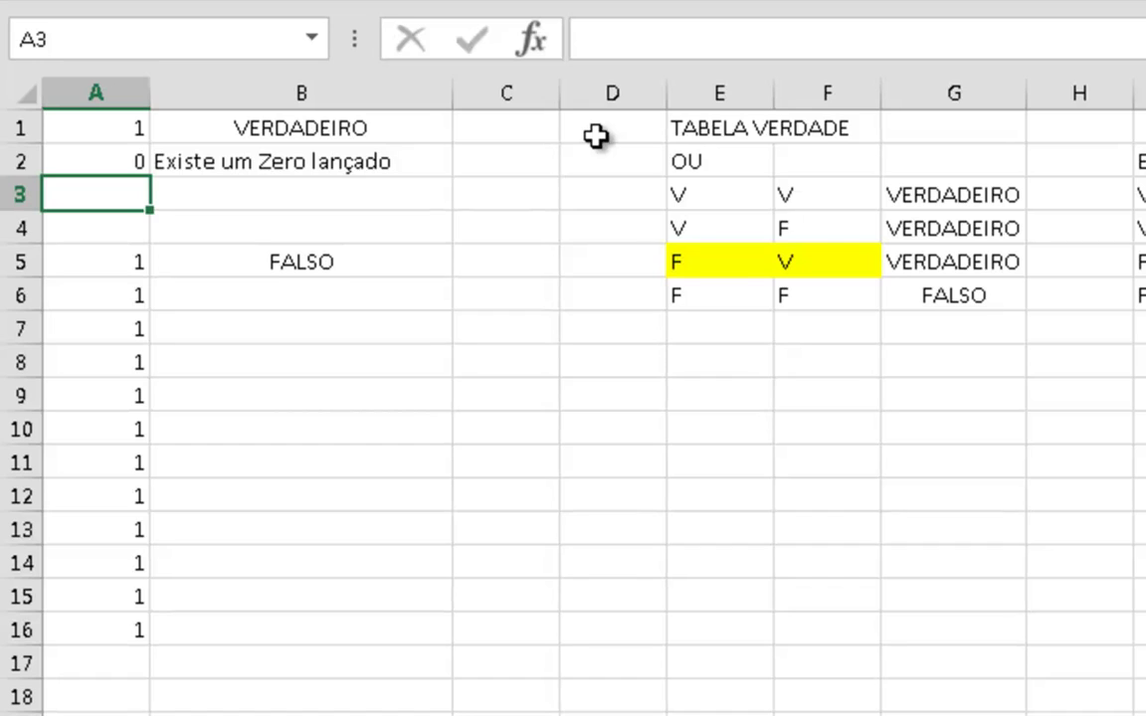
- Wrap the OU formula in B5 inside an SE function, using the whole OU expression as the logical test
key(Down)
key(Right)
key(Down)
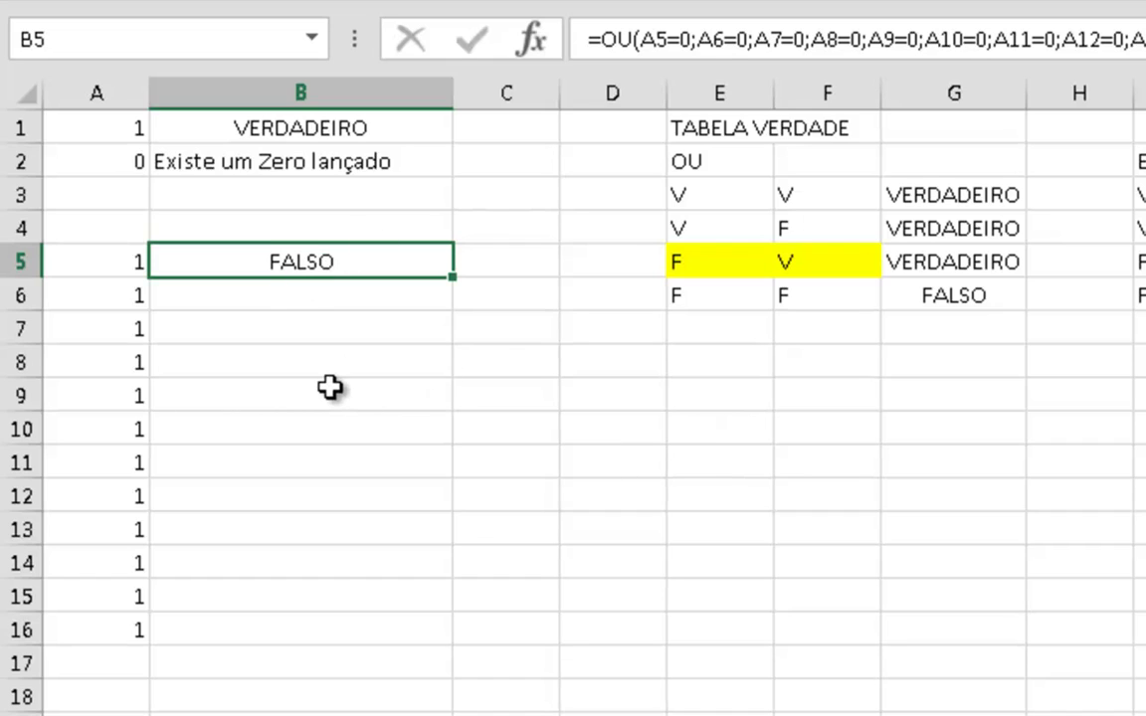
key(F2)
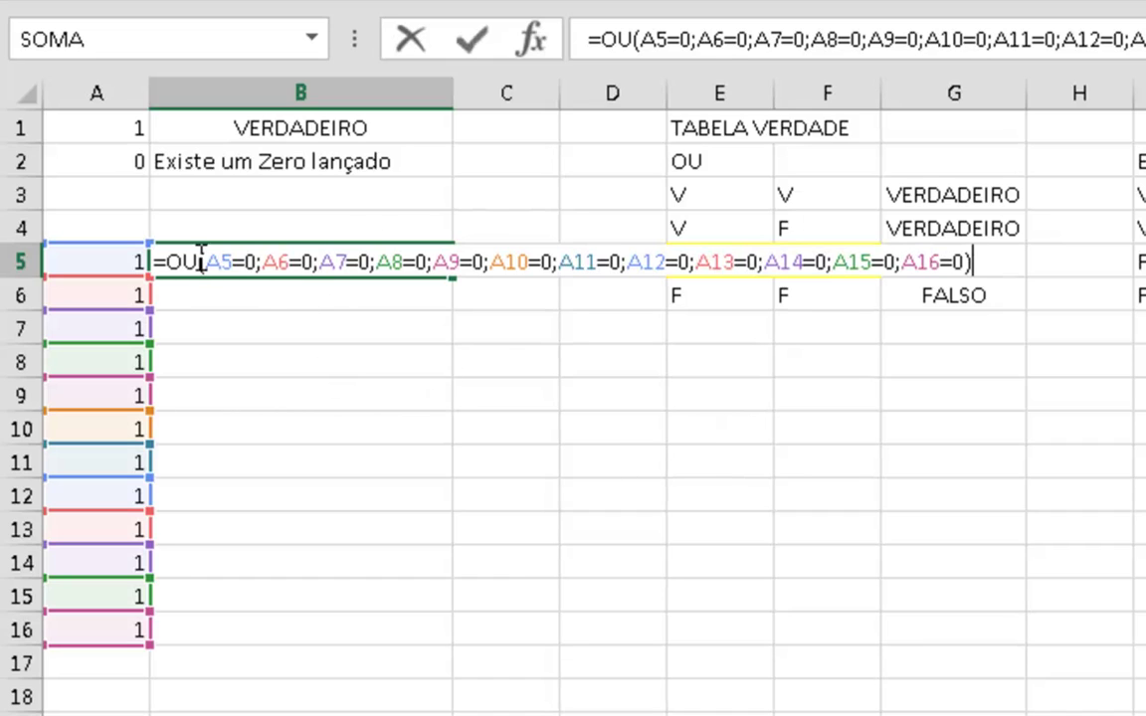
click(170, 262)
text(SE)
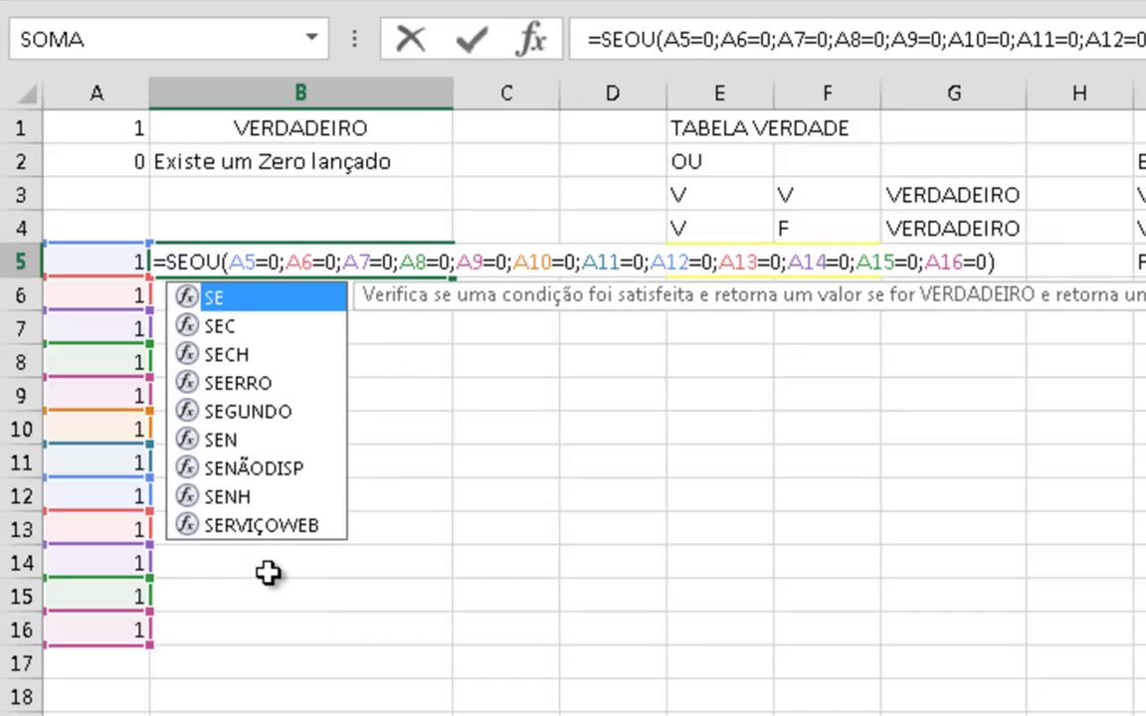
text(()
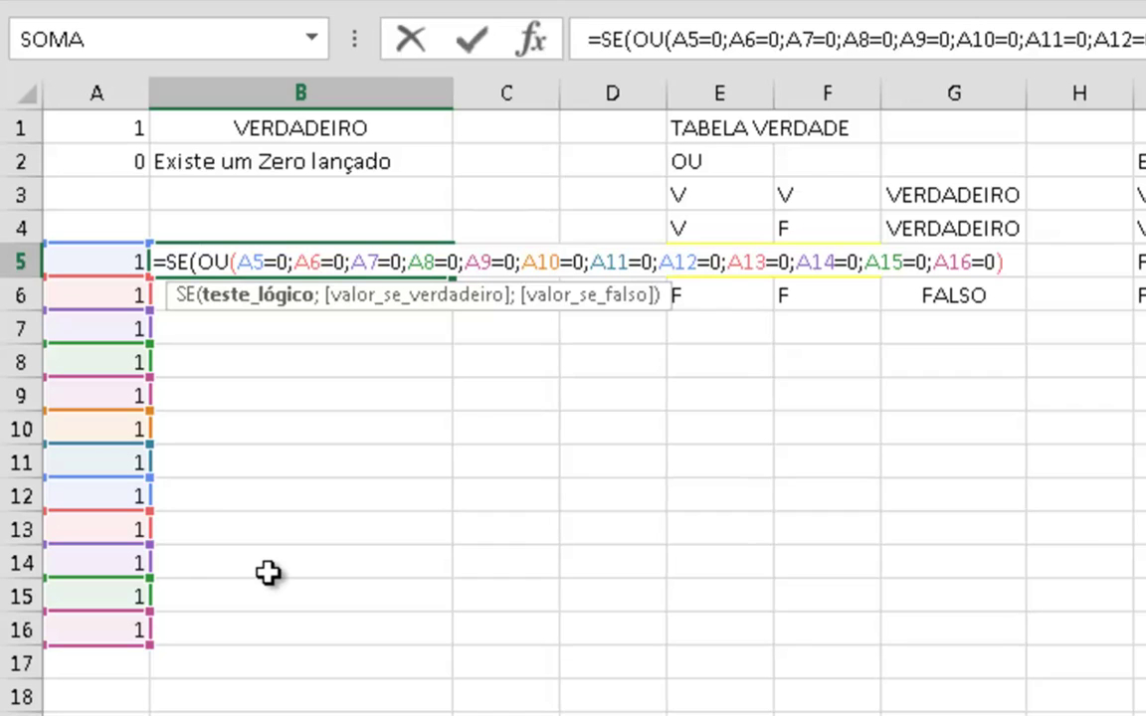
click(249, 295)
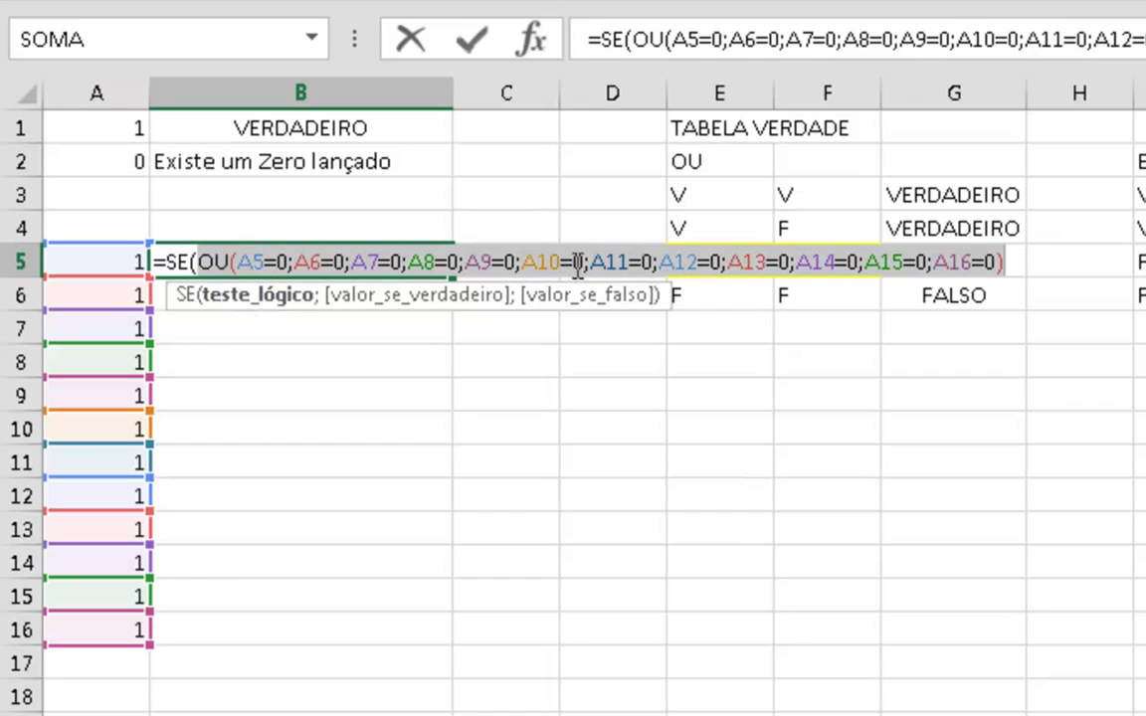
click(1007, 263)
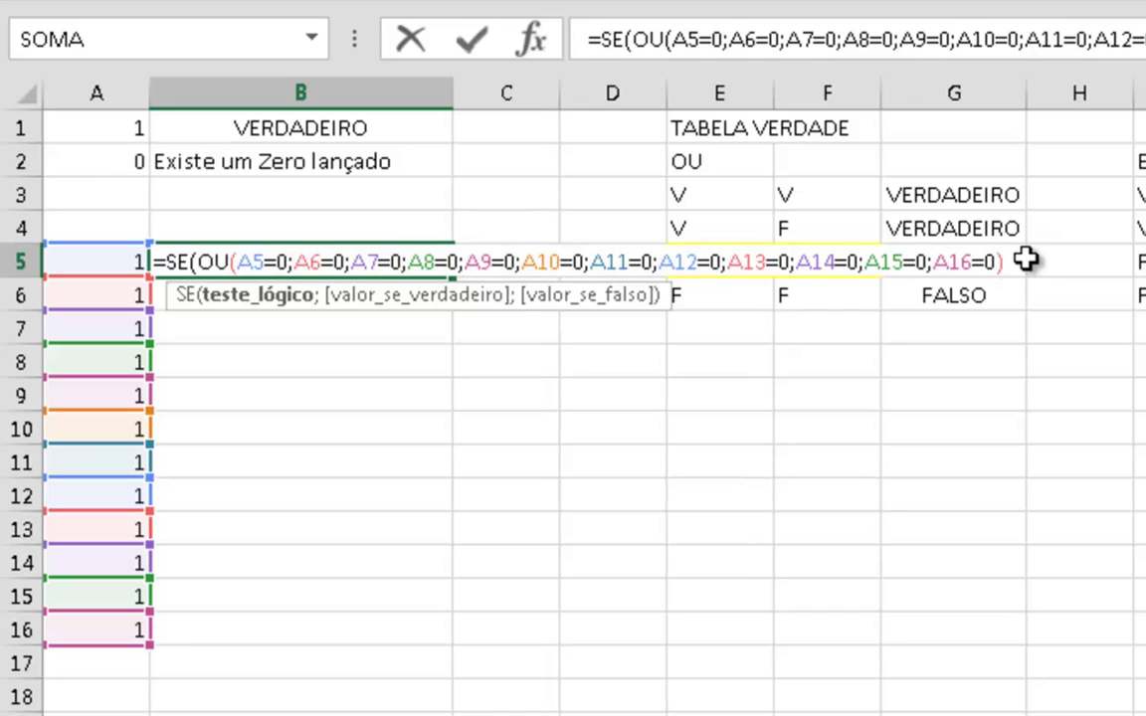
- Give the SE formula in B5 the text "Existe um zero lançado" as its value when true
text(;)
text("eXIS)
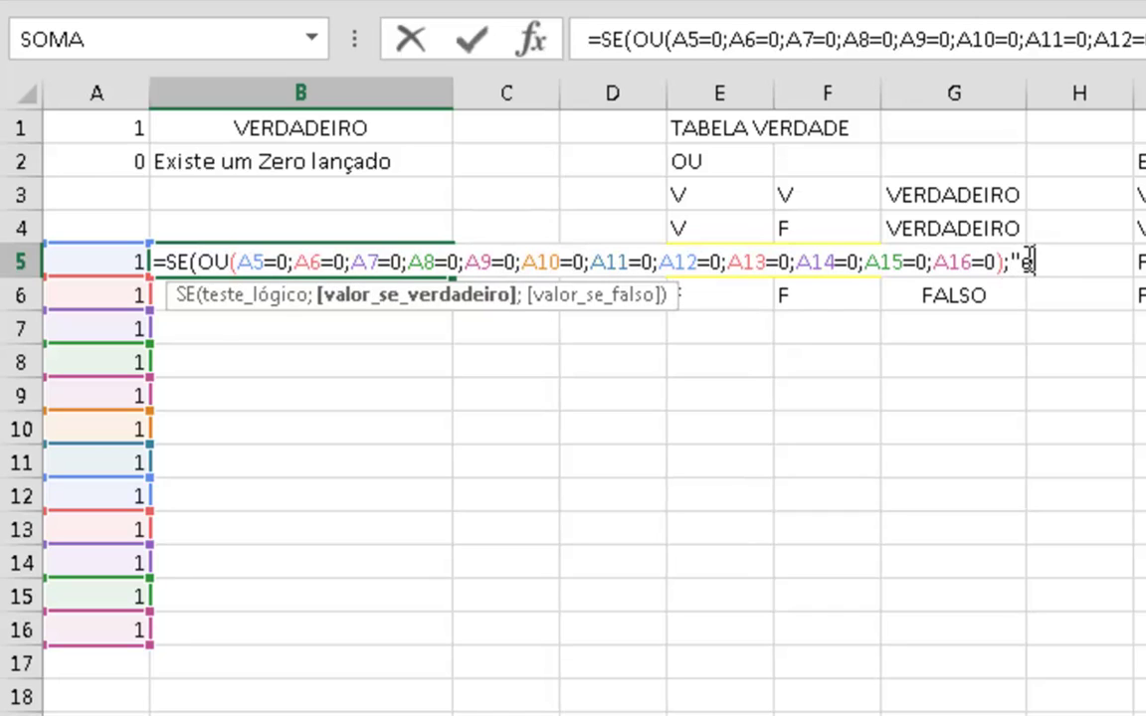
key(BackSpace)
key(BackSpace)
key(BackSpace)
key(BackSpace)
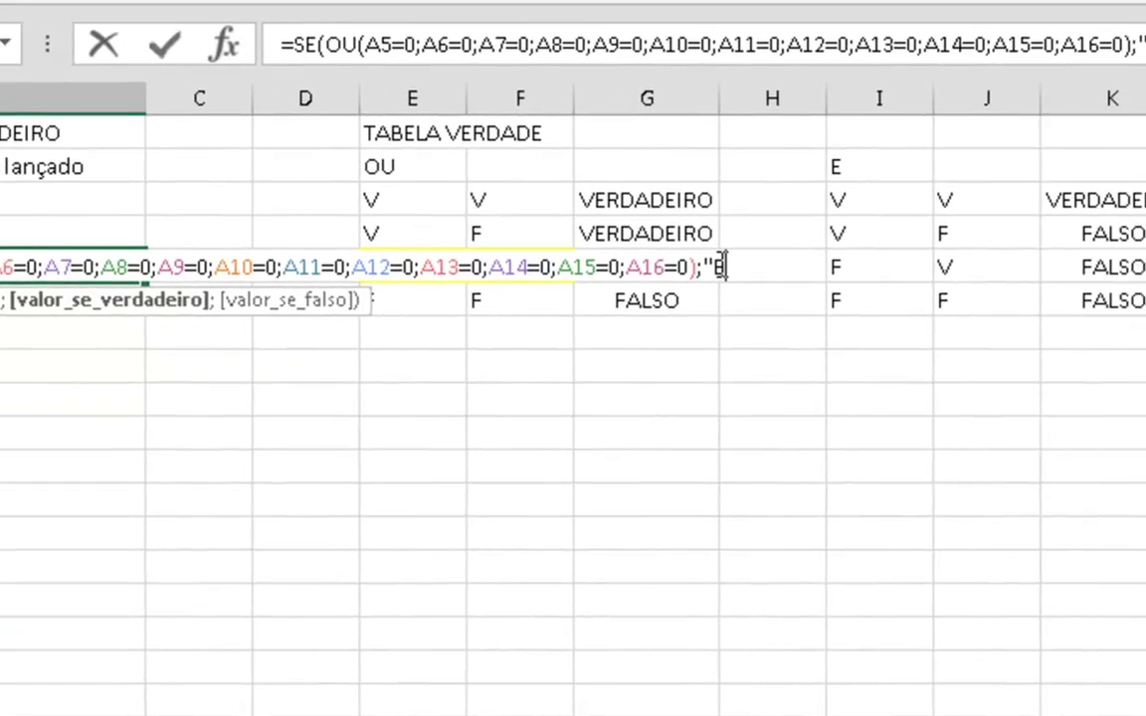
text(Existe um zero )
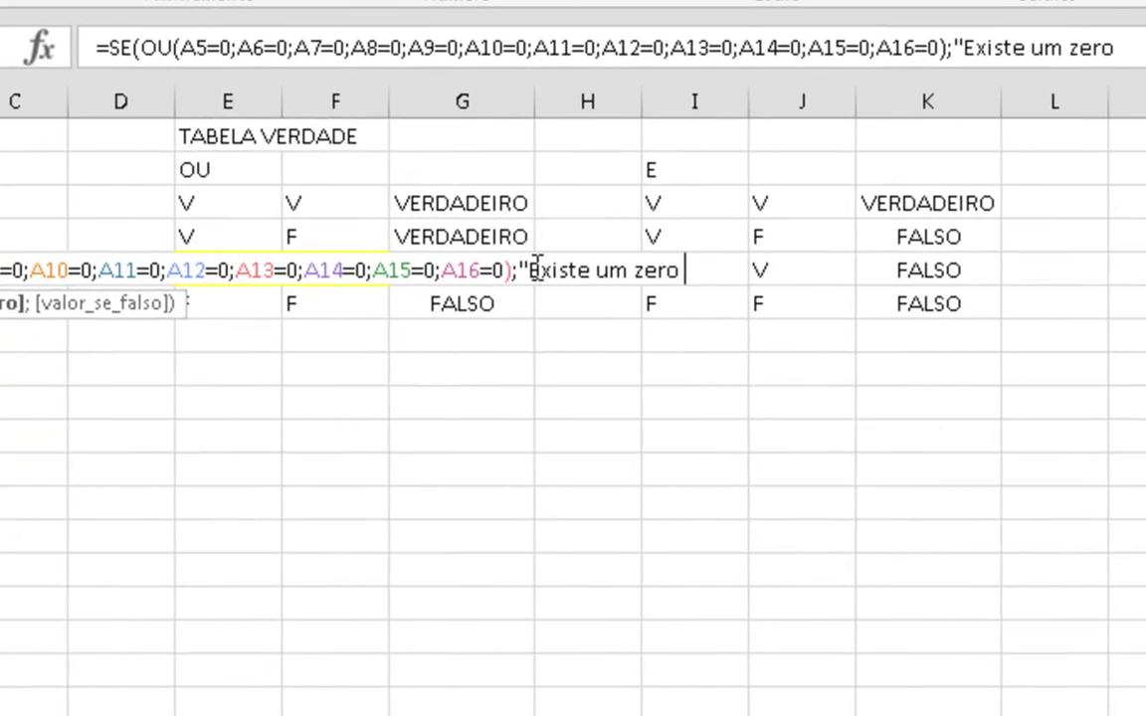
text(lançado";)
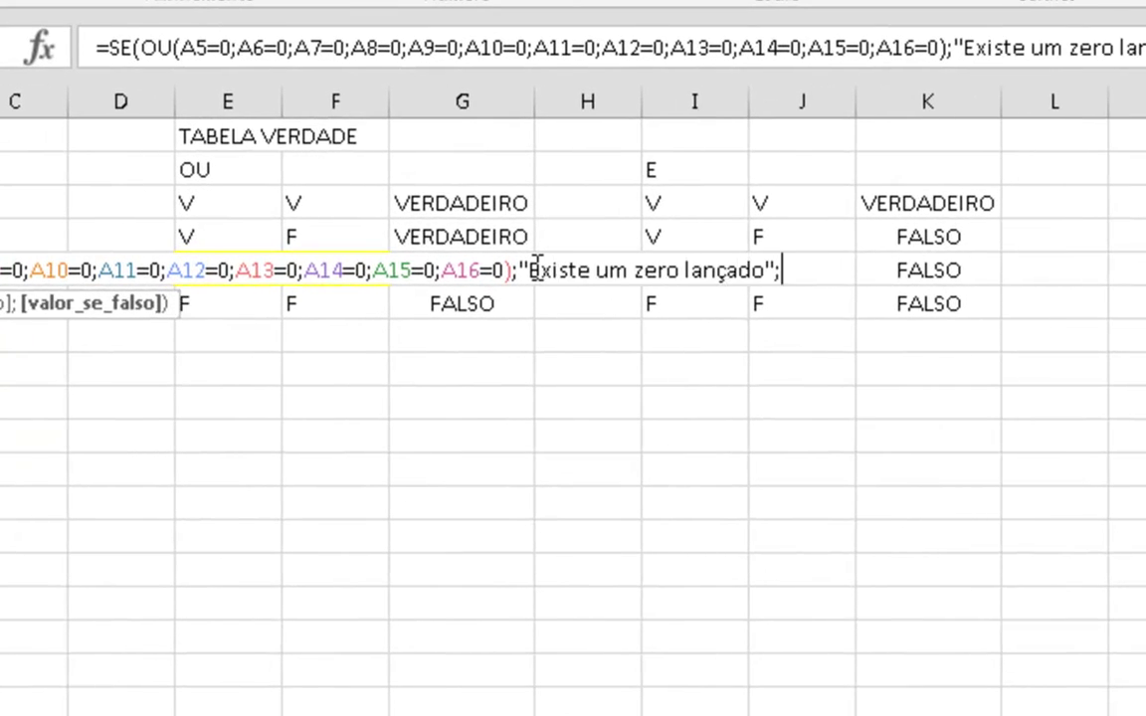
- Complete the SE formula in B5 with "Não existe zero lançado" as the value when false
text("Não e)
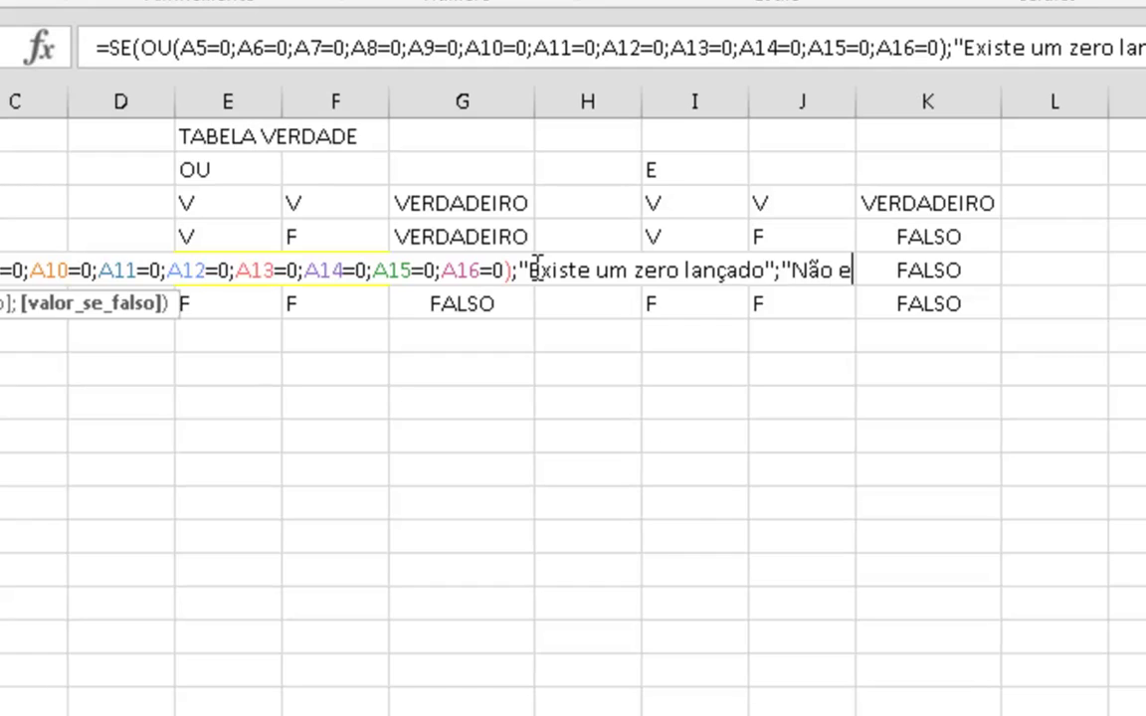
text(xiste zero lançado"))
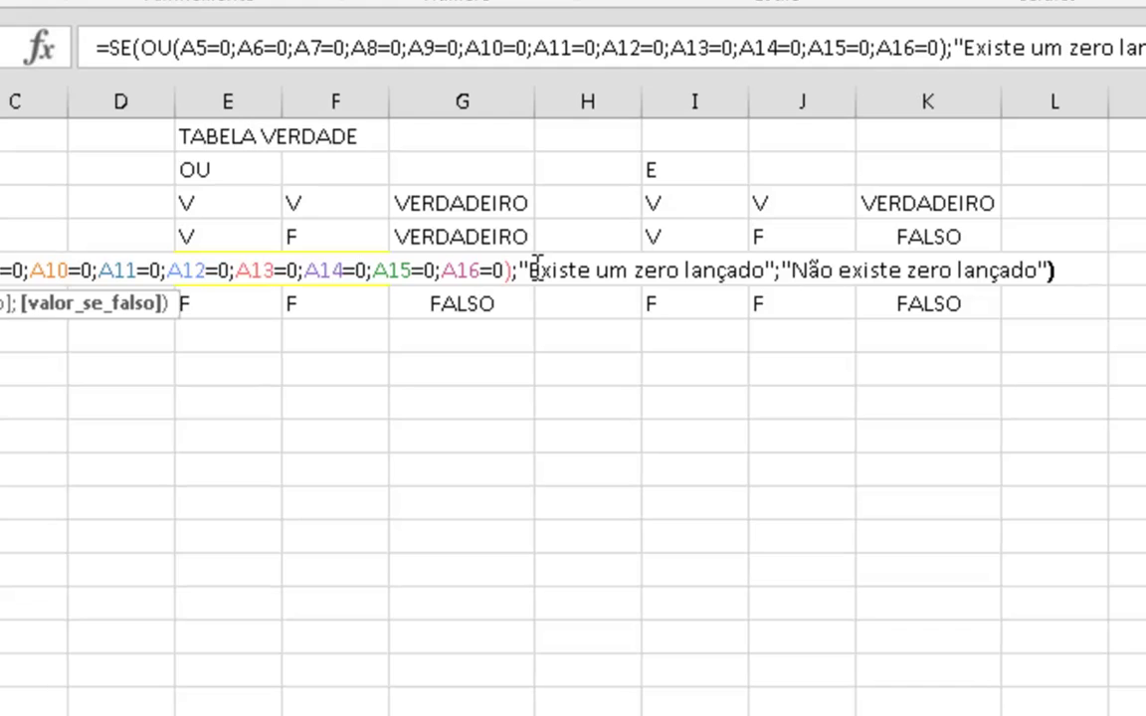
key(Return)
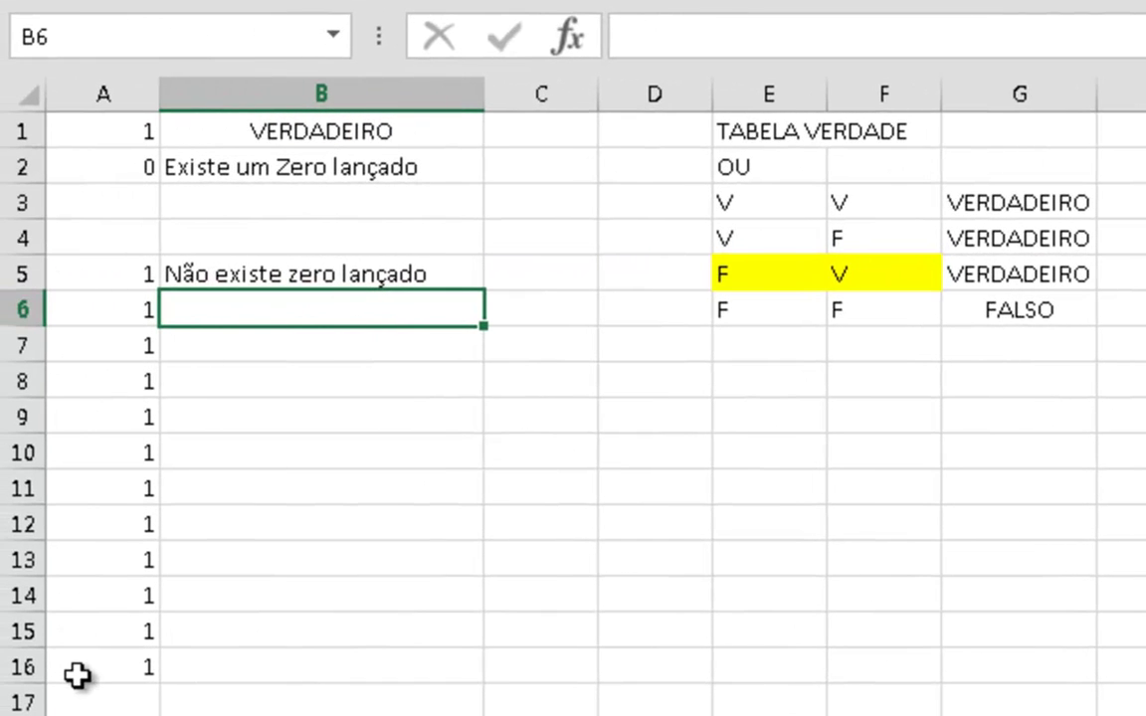
- Set cells A7 through A13 to 0 to test the combined SE and OU formula in B5
click(100, 344)
text(0)
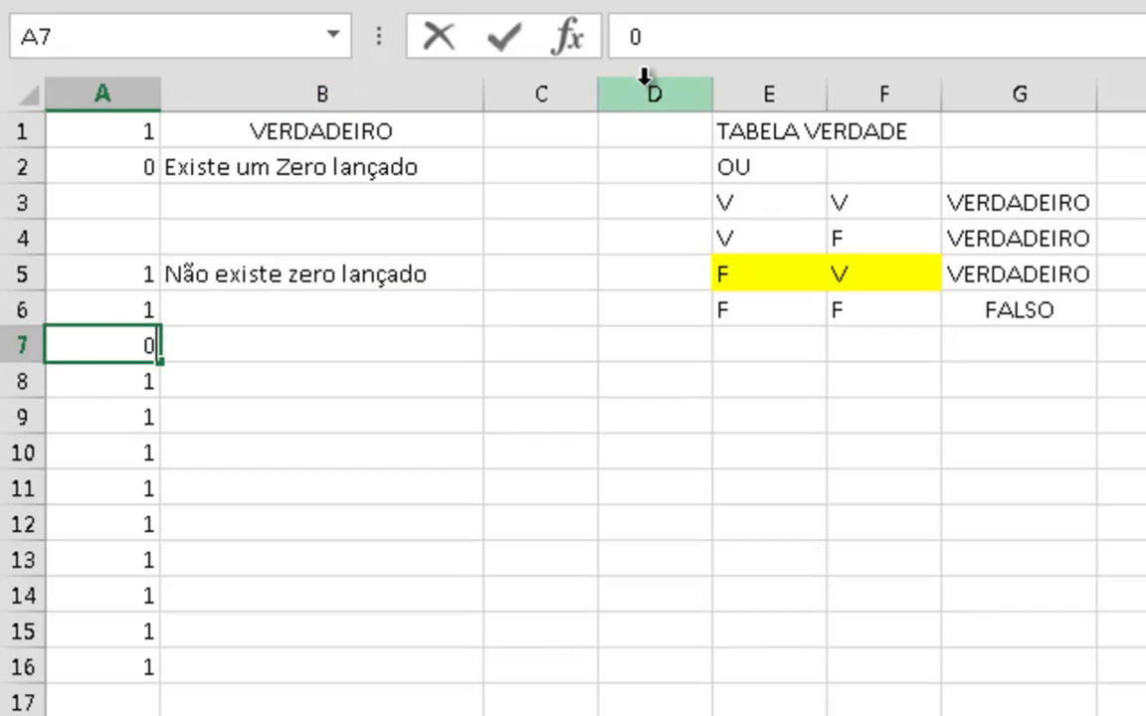
key(Return)
text(0 )
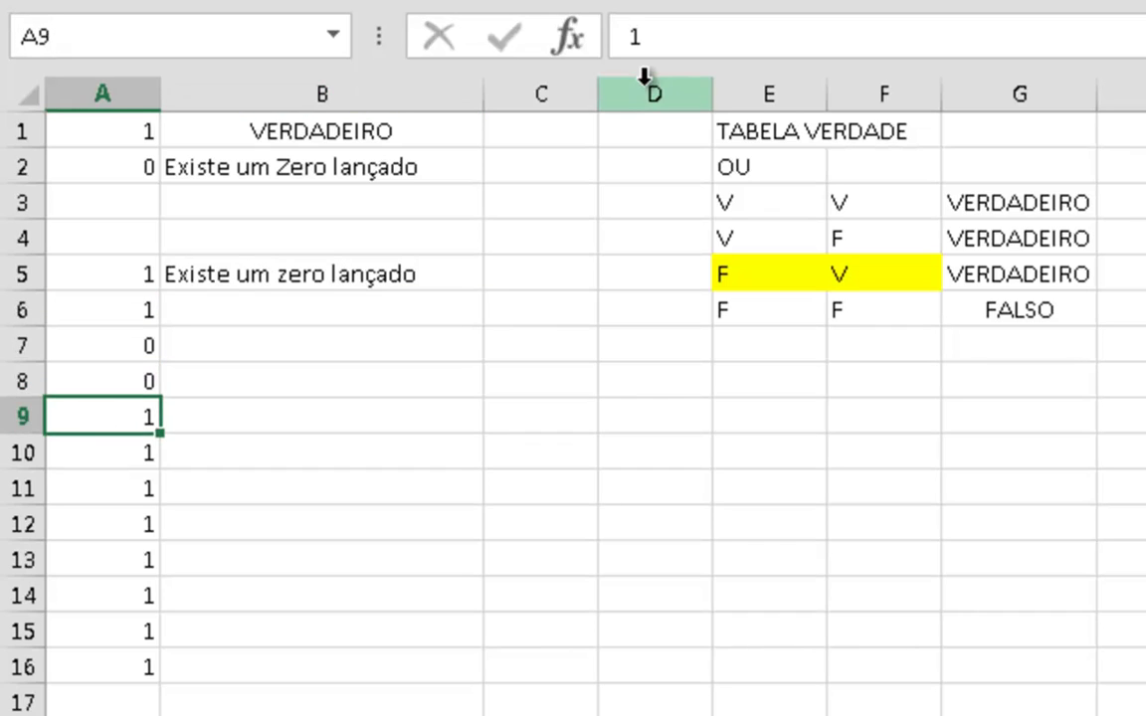
text(0 0 0 0 0)
key(Return)
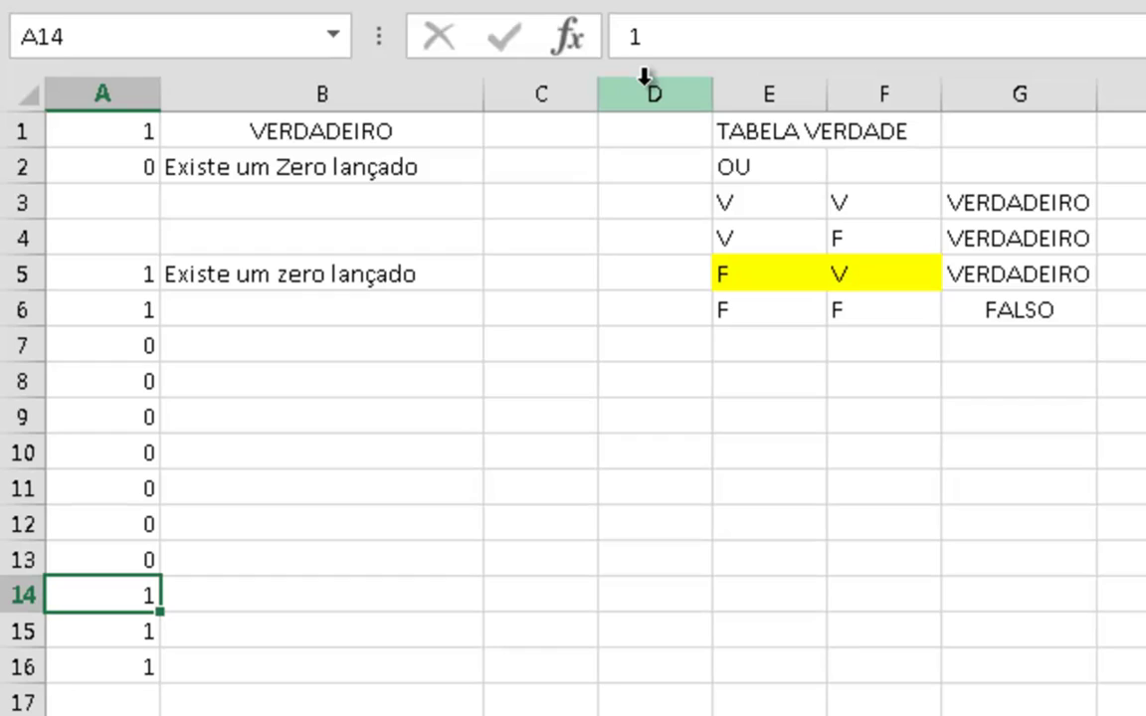
- Return cells A7 through A13 to 1
key(Up)
key(Up)
key(Up)
key(Up)
key(Up)
key(Up)
key(Up)
key(Up)
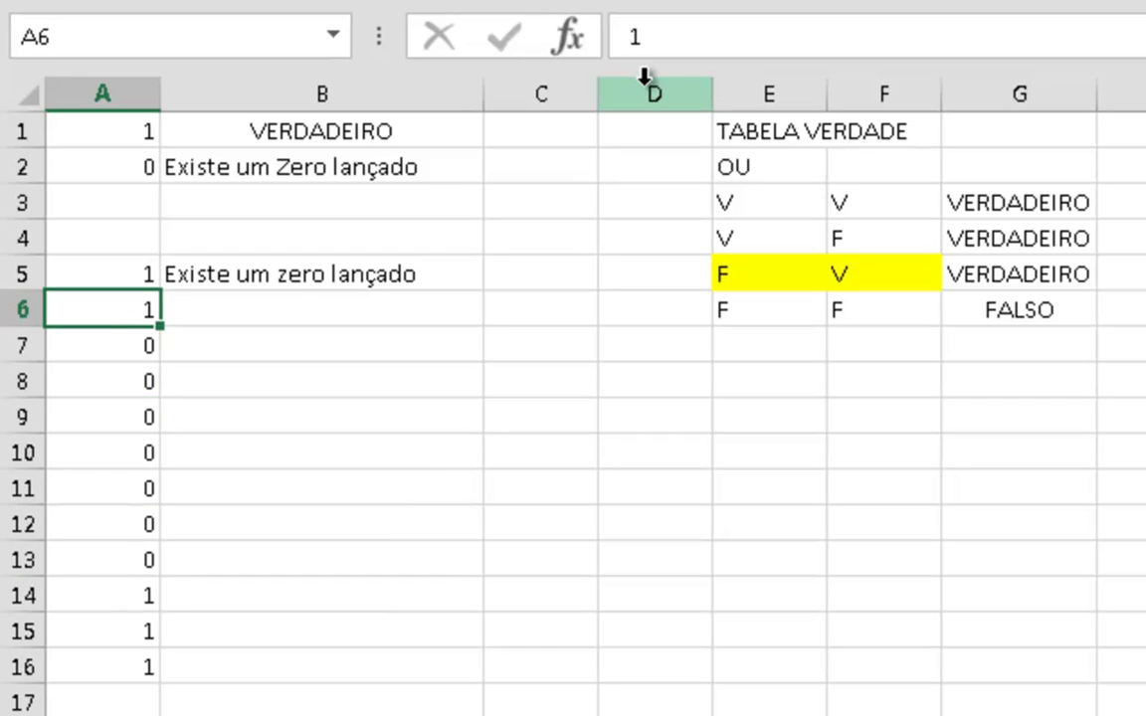
key(Down)
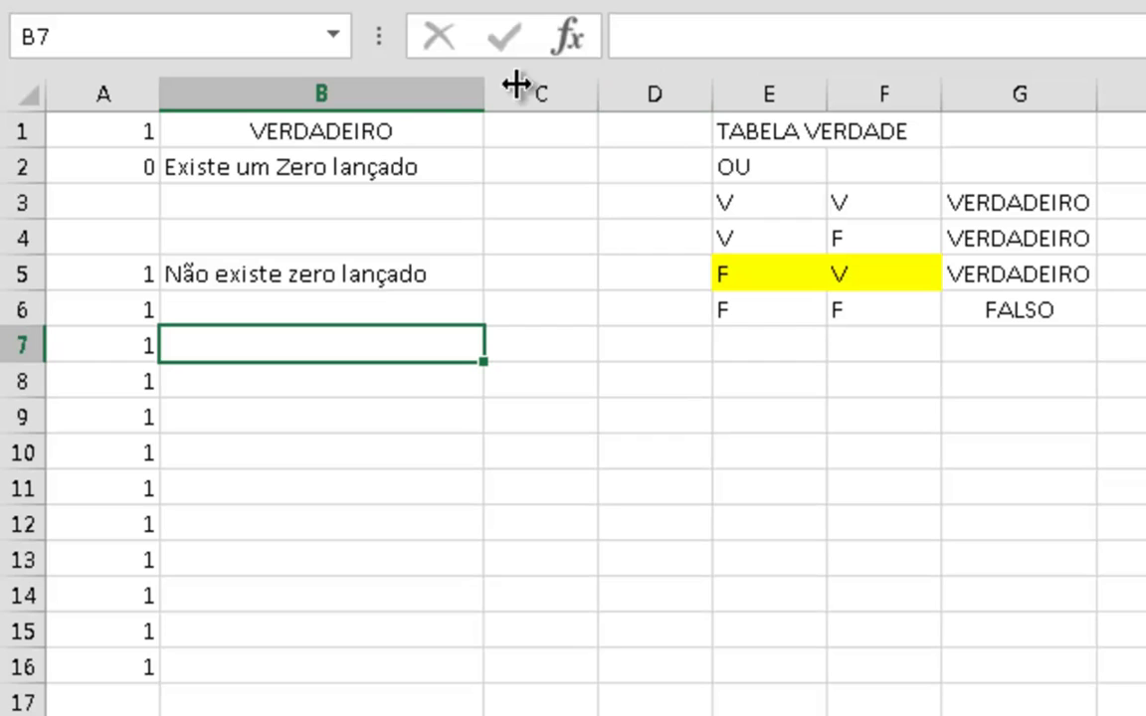
- Review the cell references in the nested SE and OU formula in B5 without changing it
double_click(302, 274)
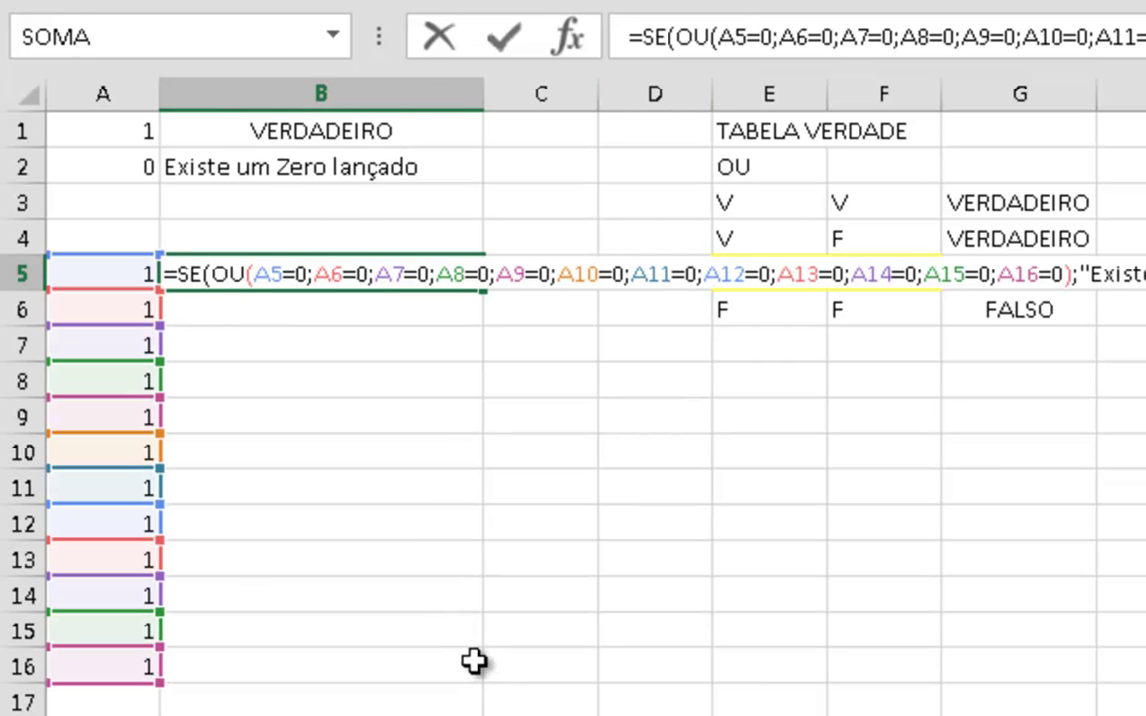
key(Escape)
click(307, 372)
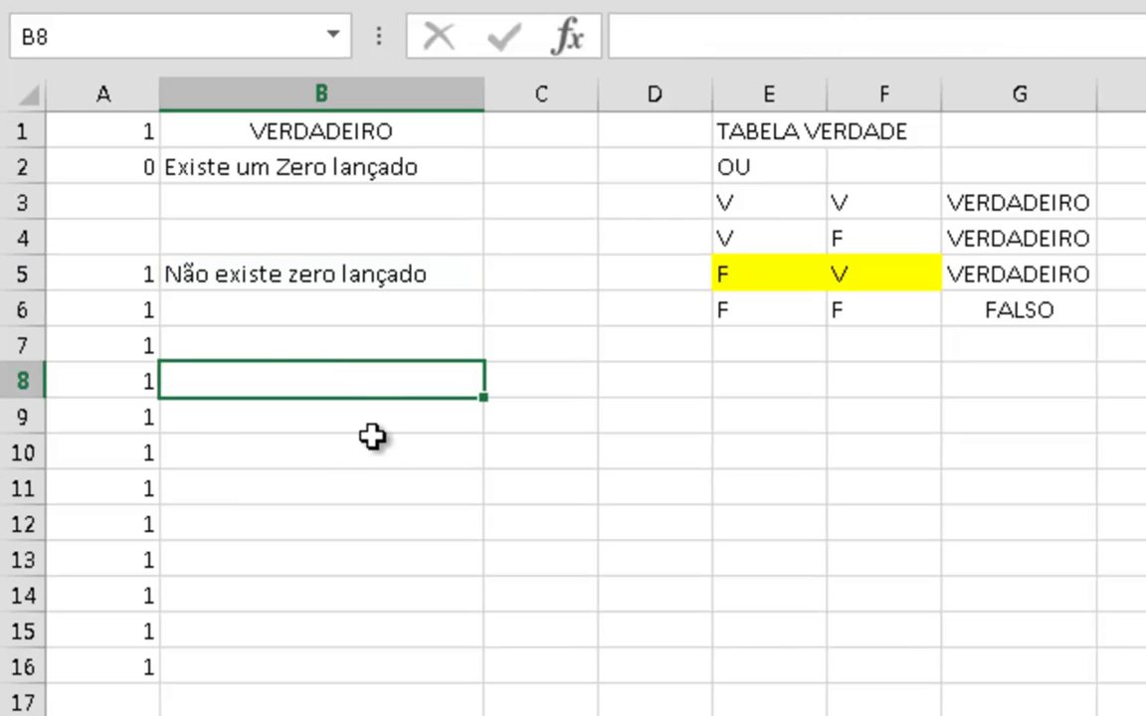
- Enter the label "Função Matricial" in B18 and "CTRL + SHIFT + ENTER" in B19
key(Down)
key(Down)
key(Down)
key(Down)
key(Down)
key(Down)
key(Down)
key(Down)
key(Down)
key(Down)
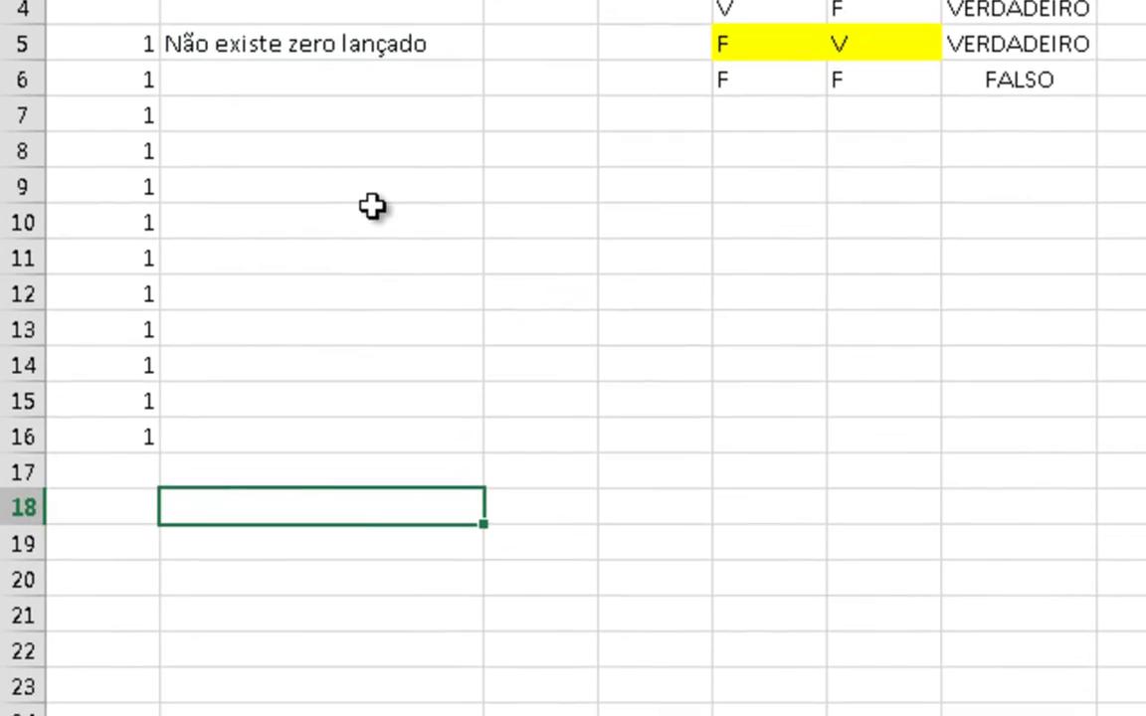
text(Funçã)
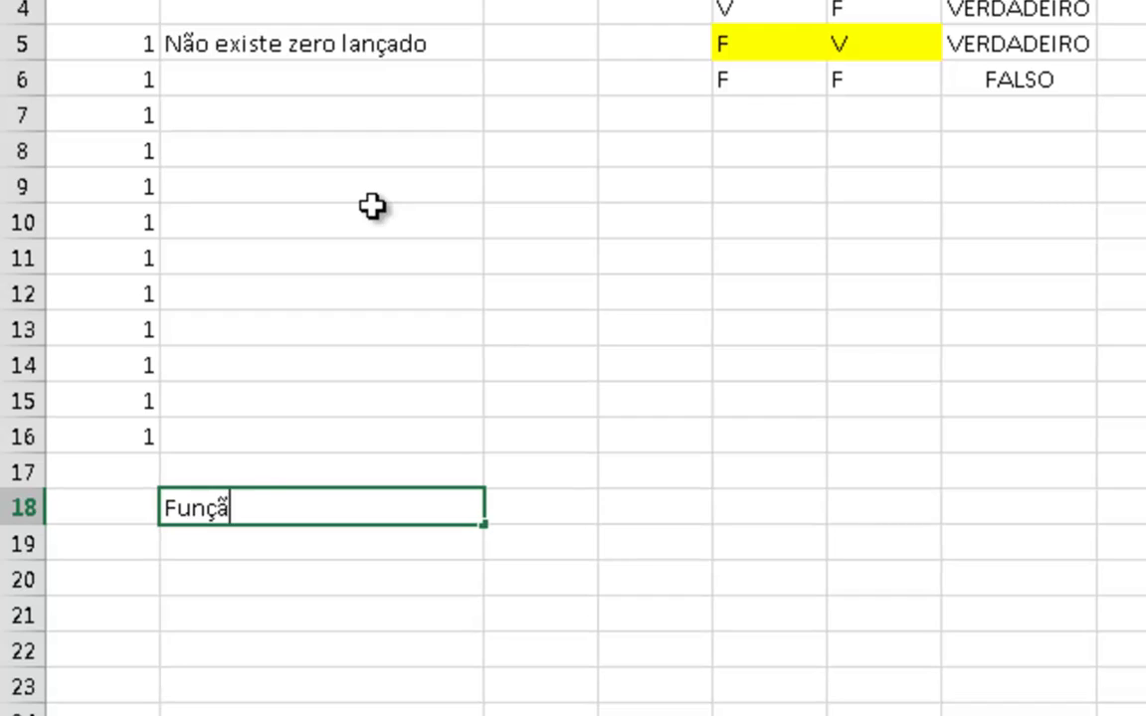
text(o Matricial)
key(Return)
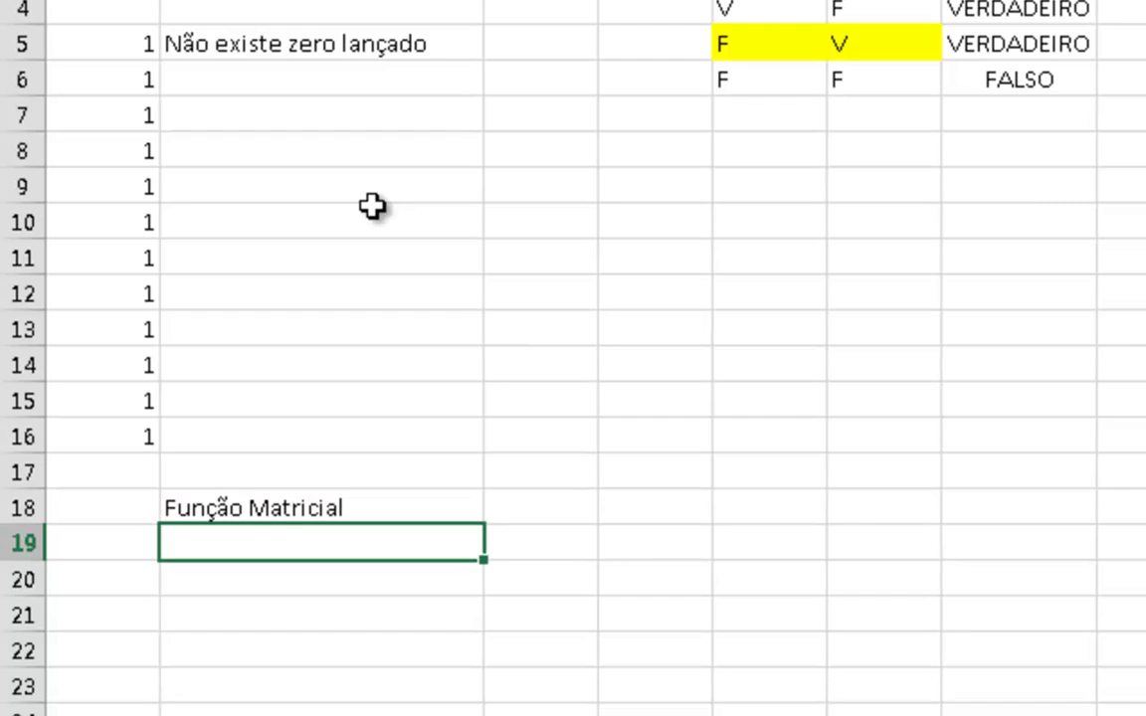
text(CTRL + SH)
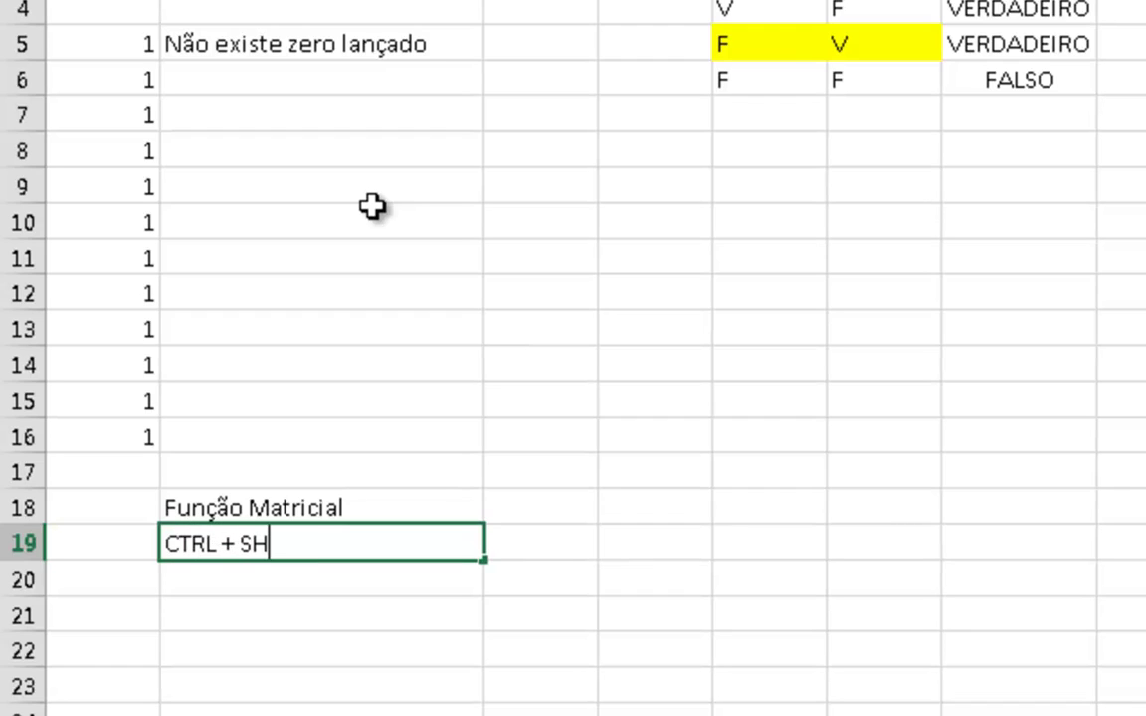
text(IFT + ENTER)
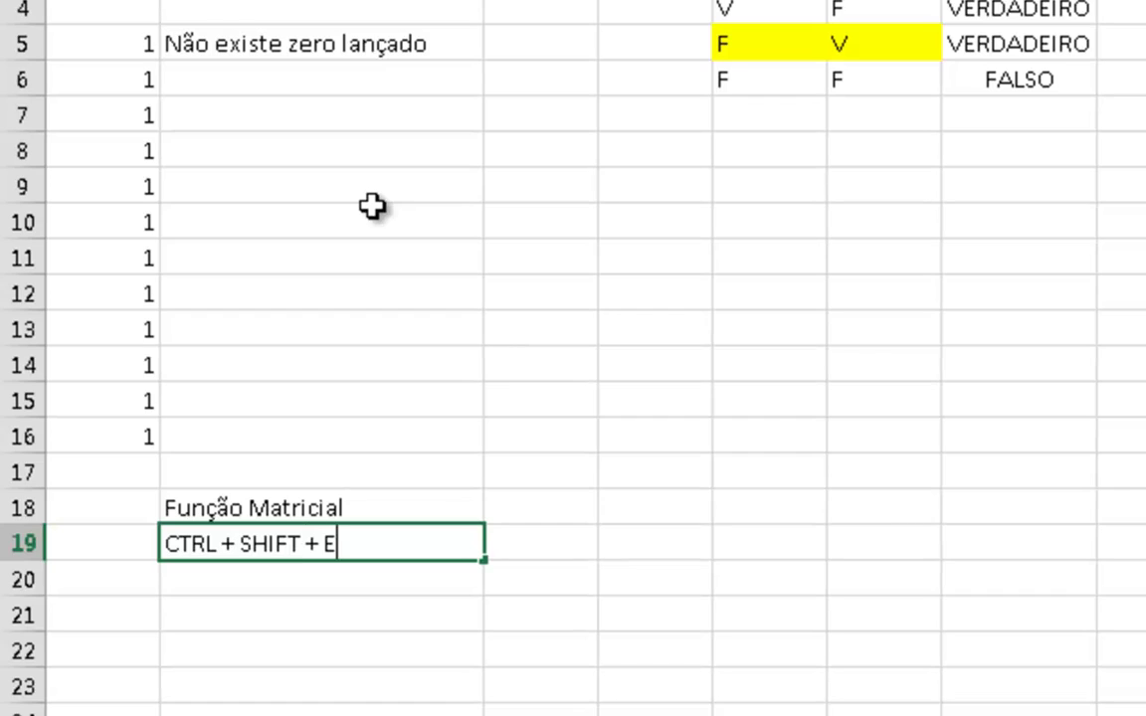
key(Return)
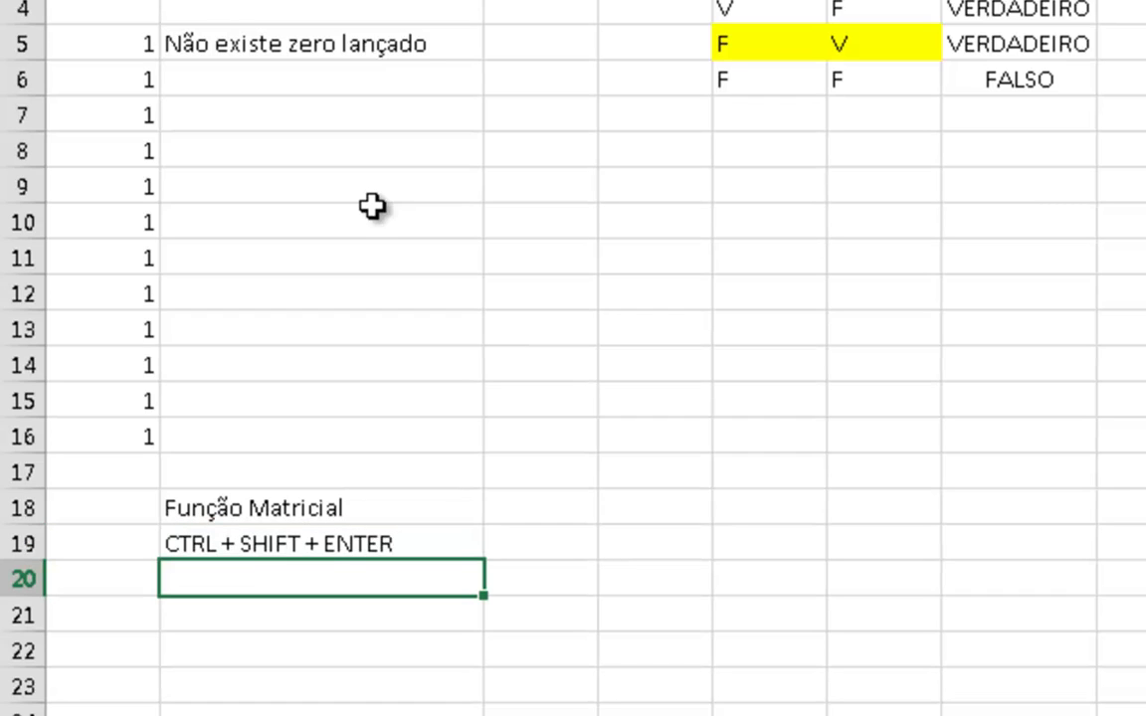
- Enter =OU(A5:A16=0) in B20 as an ordinary formula
text(=OU()
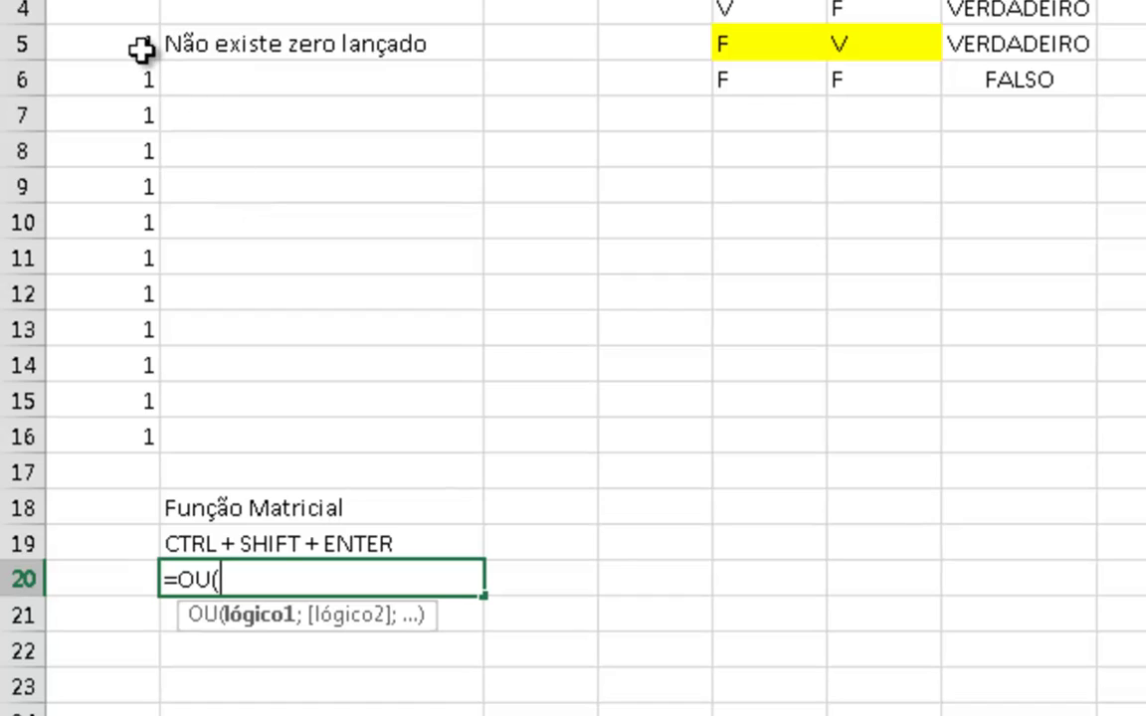
drag(143, 44, 127, 425)
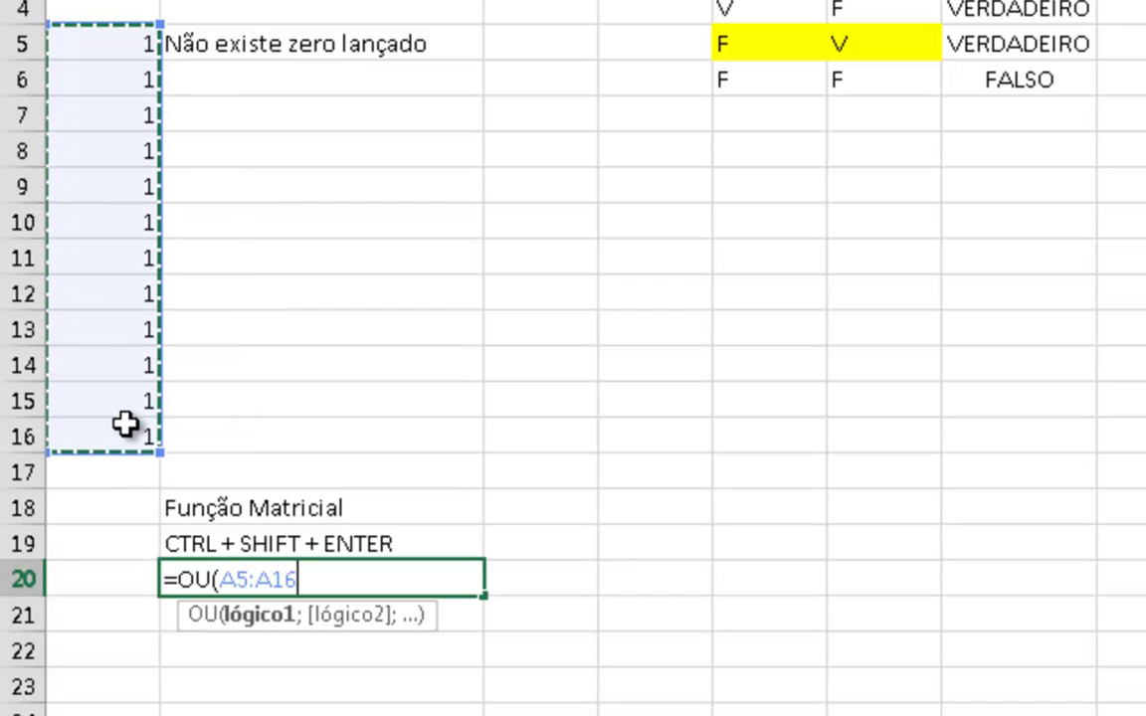
text(=0)
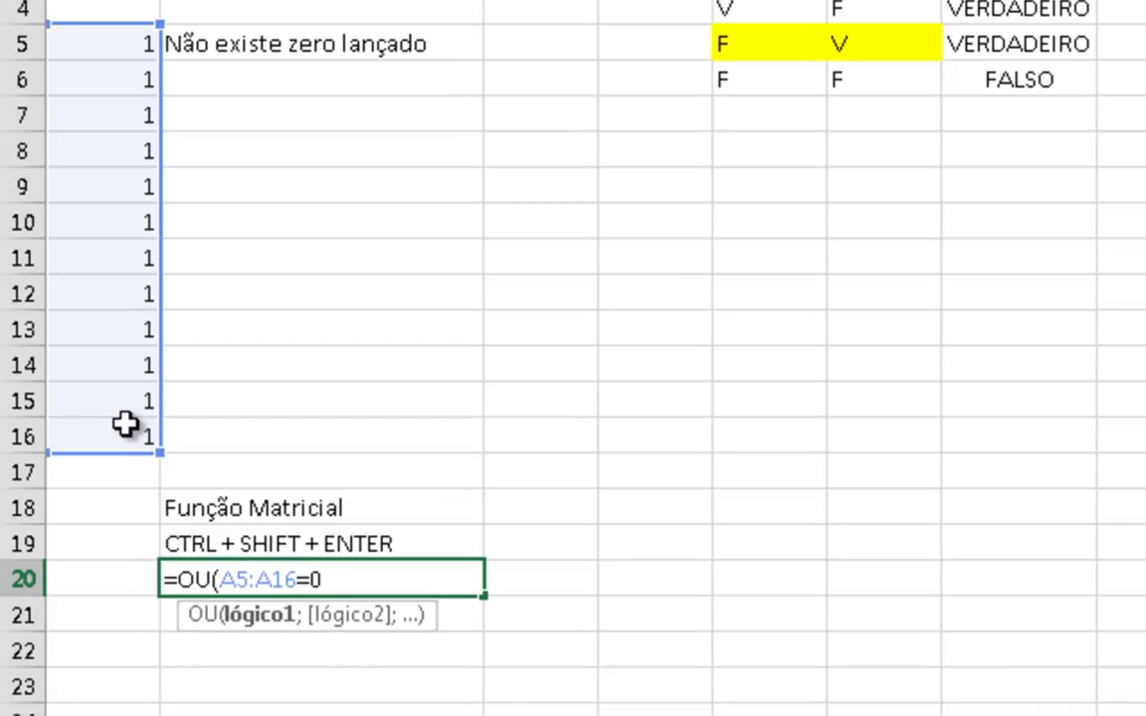
text())
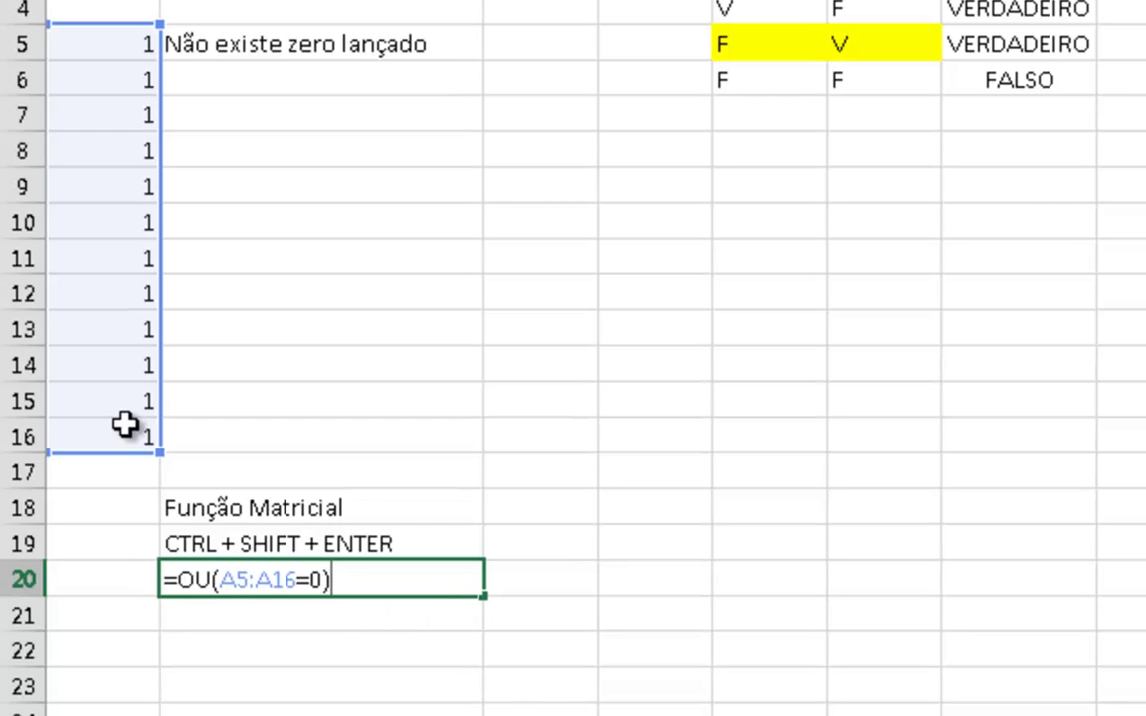
key(Return)
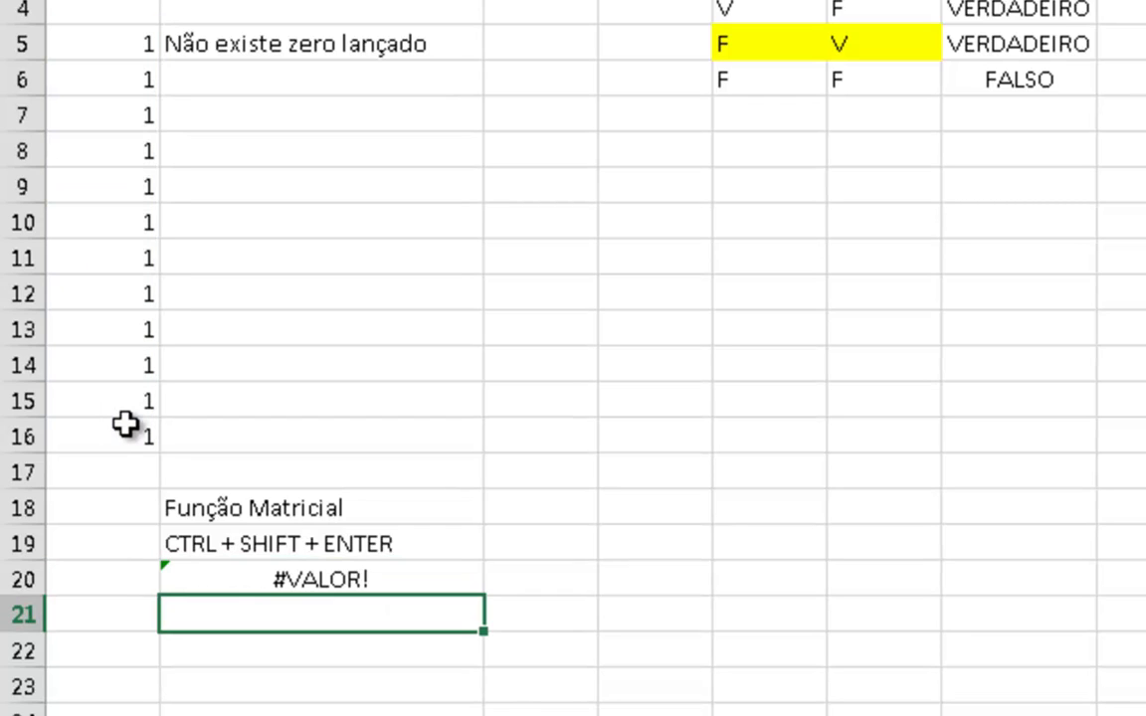
- Review the A5:A16 range in the B20 formula and re-enter the formula as an array formula
key(Up)
key(Down)
key(Up)
key(F2)
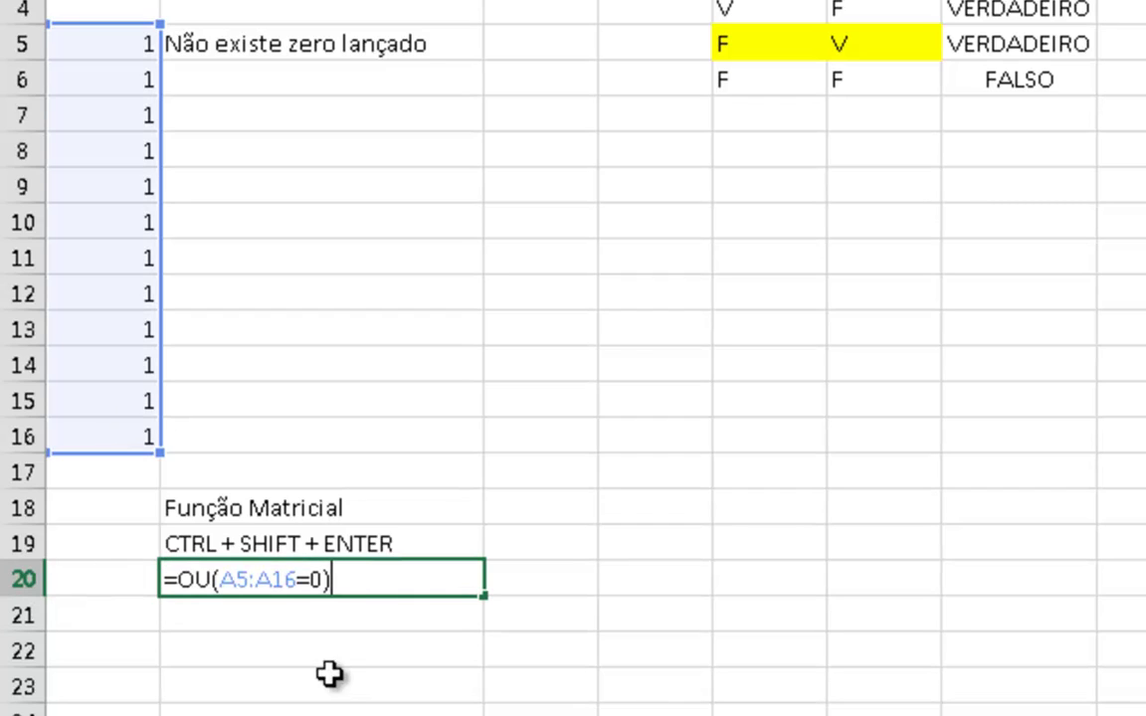
drag(297, 579, 221, 579)
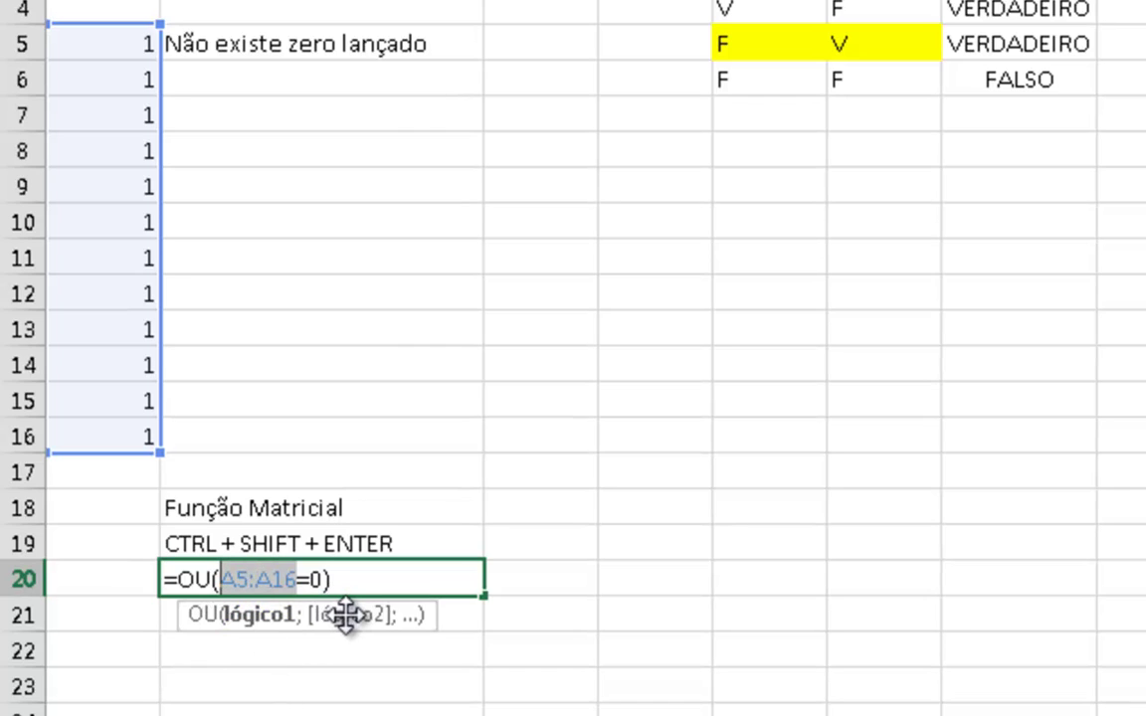
key(Return)
key(F2)
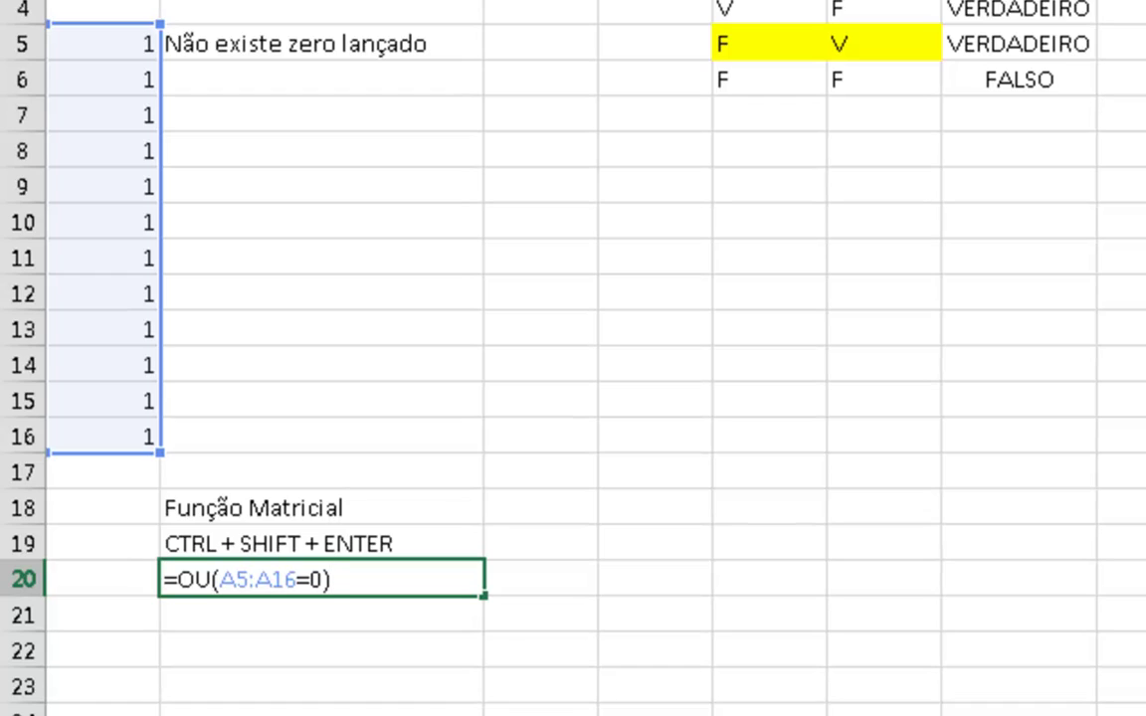
key(ctrl+shift+Return)
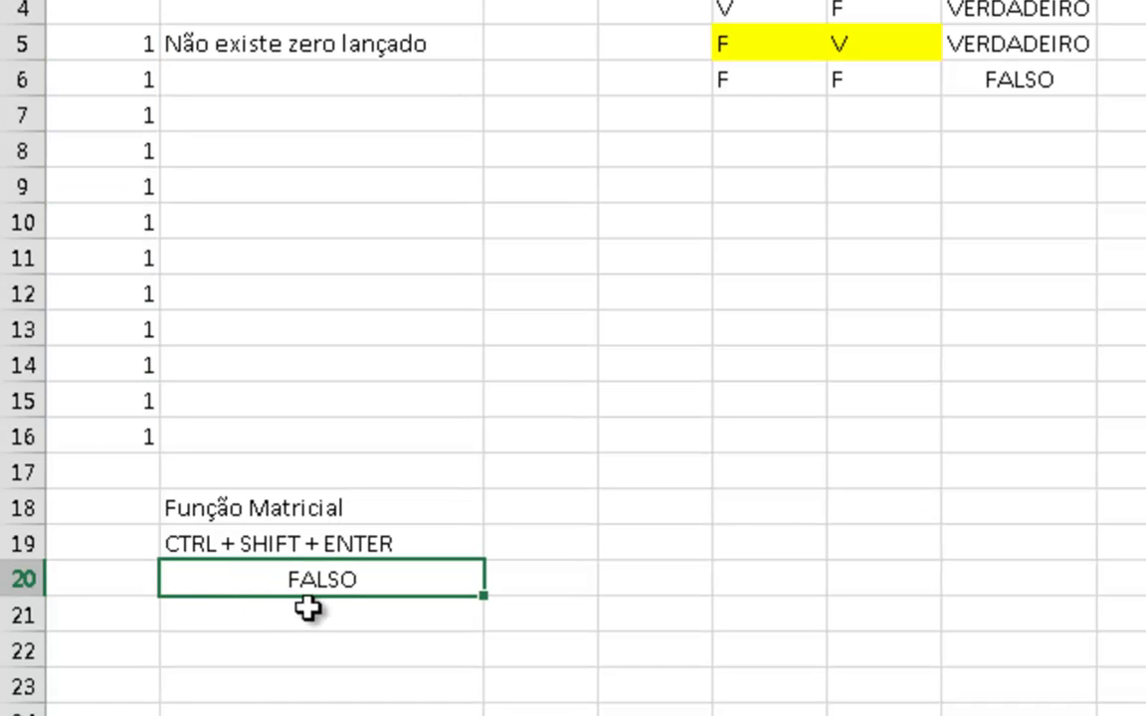
- Set cell A8 to 0 to test the array formula in B20
click(100, 149)
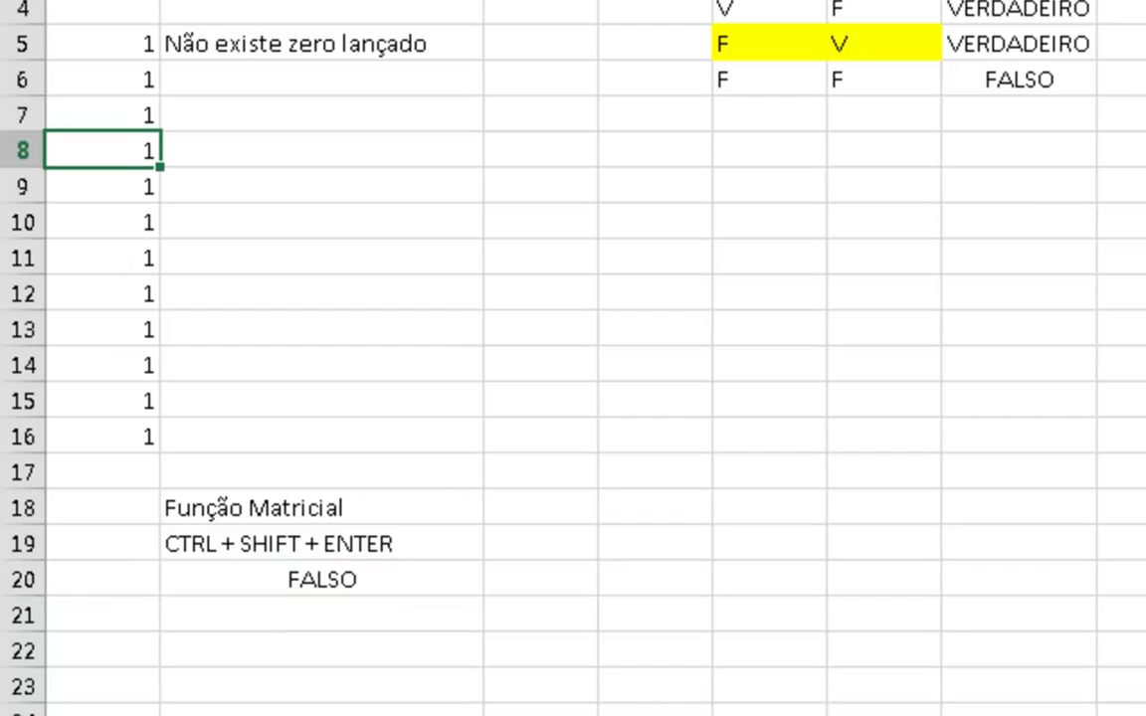
text(0)
key(Return)
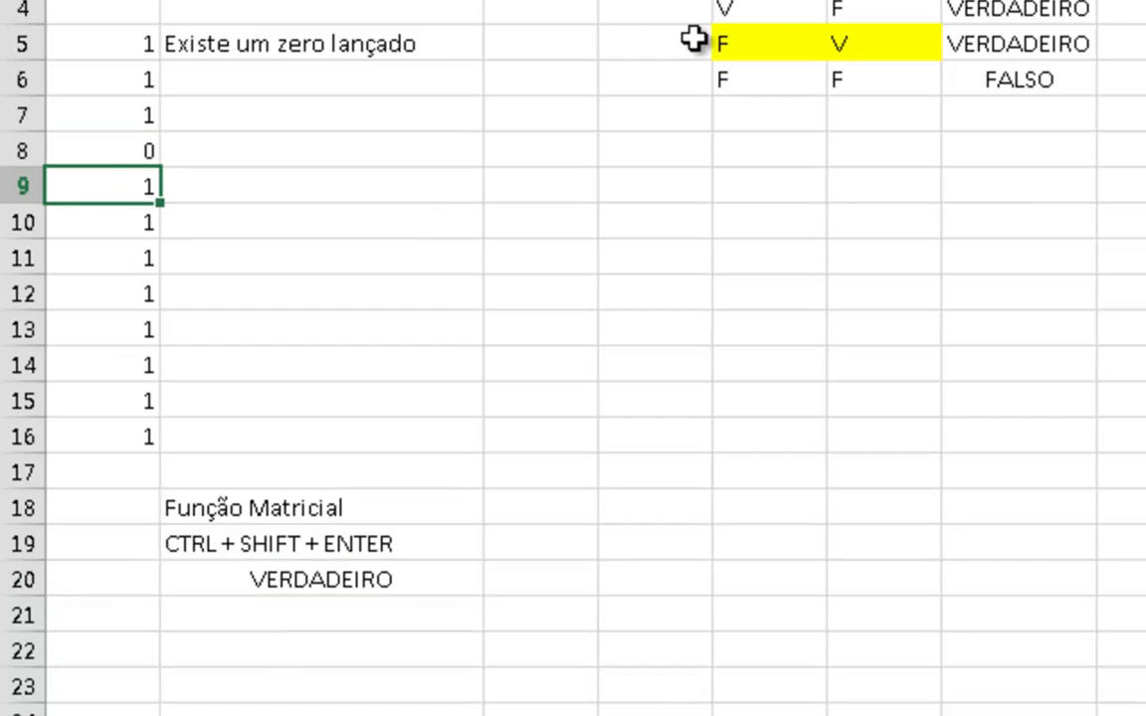
- Wrap the OU(A5:A16=0) test in B20 in an SE function as its logical test
click(343, 583)
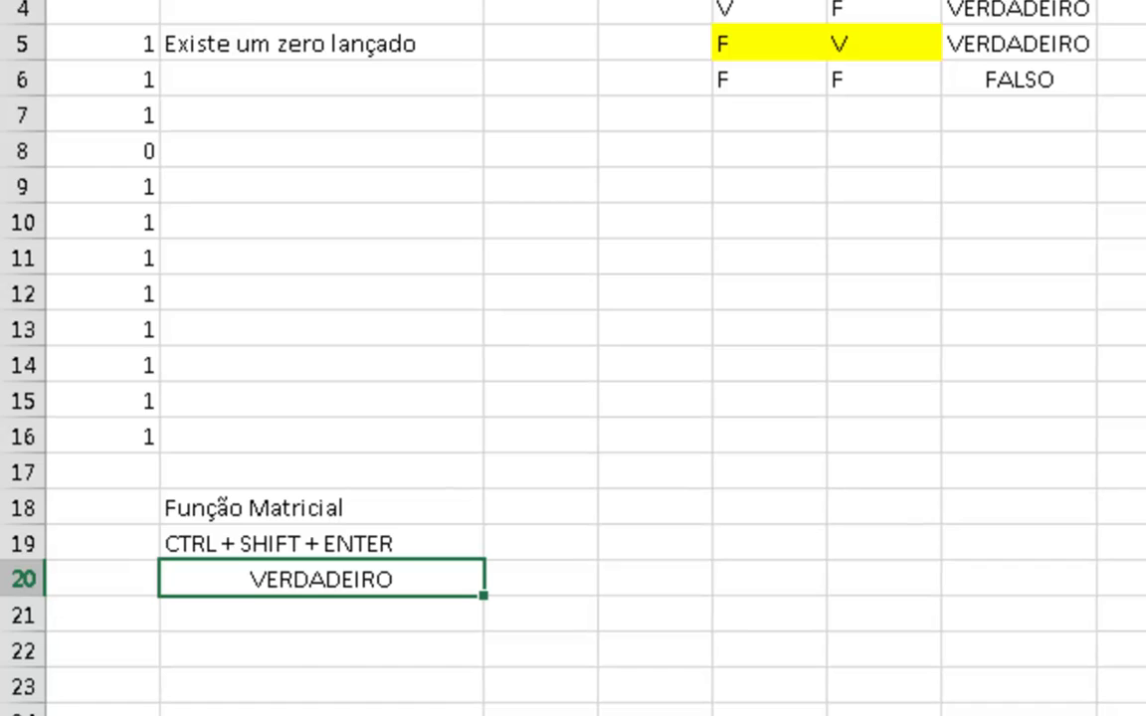
key(F2)
key(Home)
key(Right)
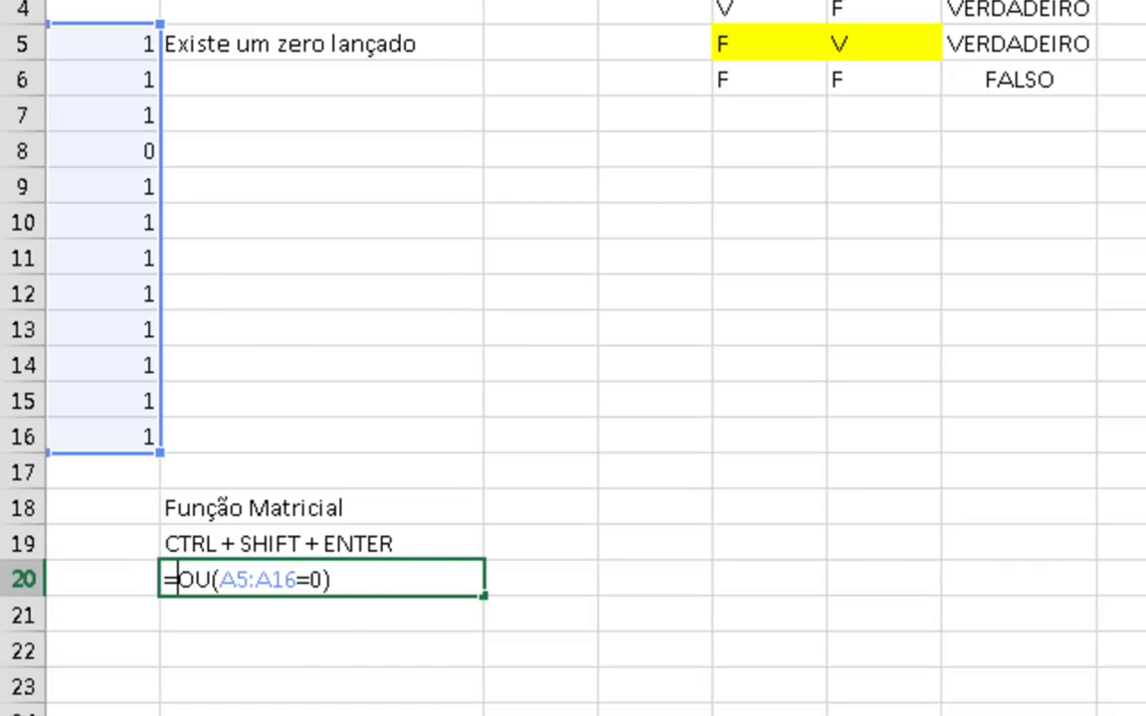
text(SE()
key(End)
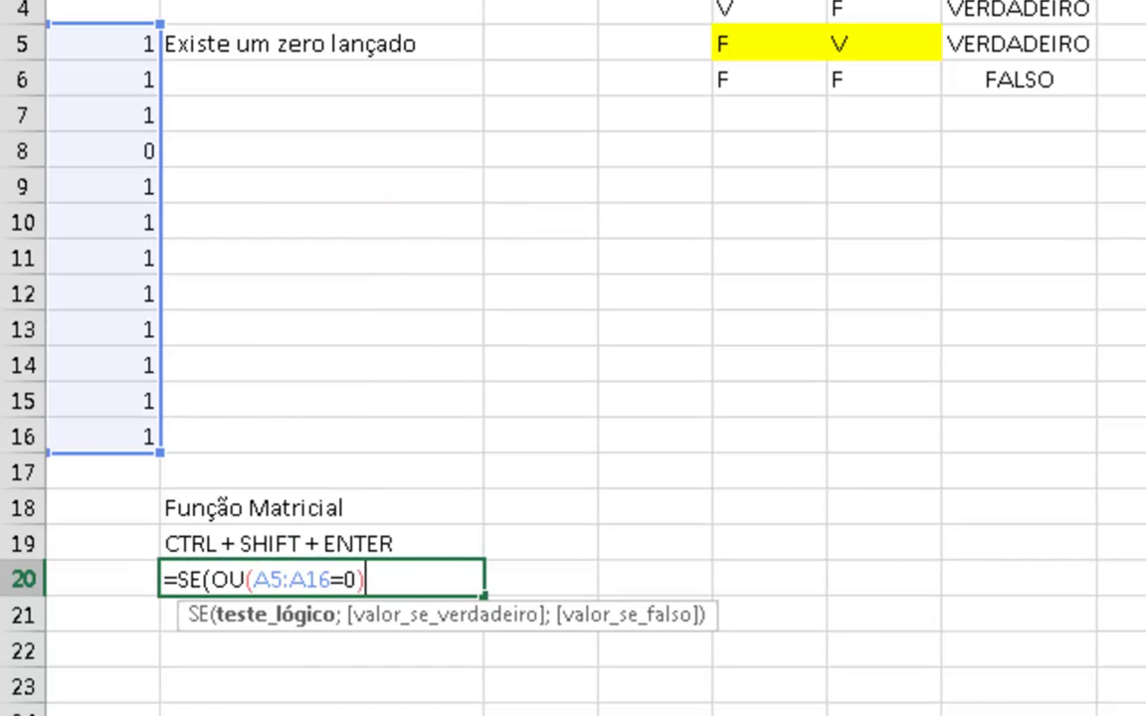
- Complete the SE formula in B20 with the results "Existe zero" and "Não existe zero", entering it as an ordinary formula
text(;"eX)
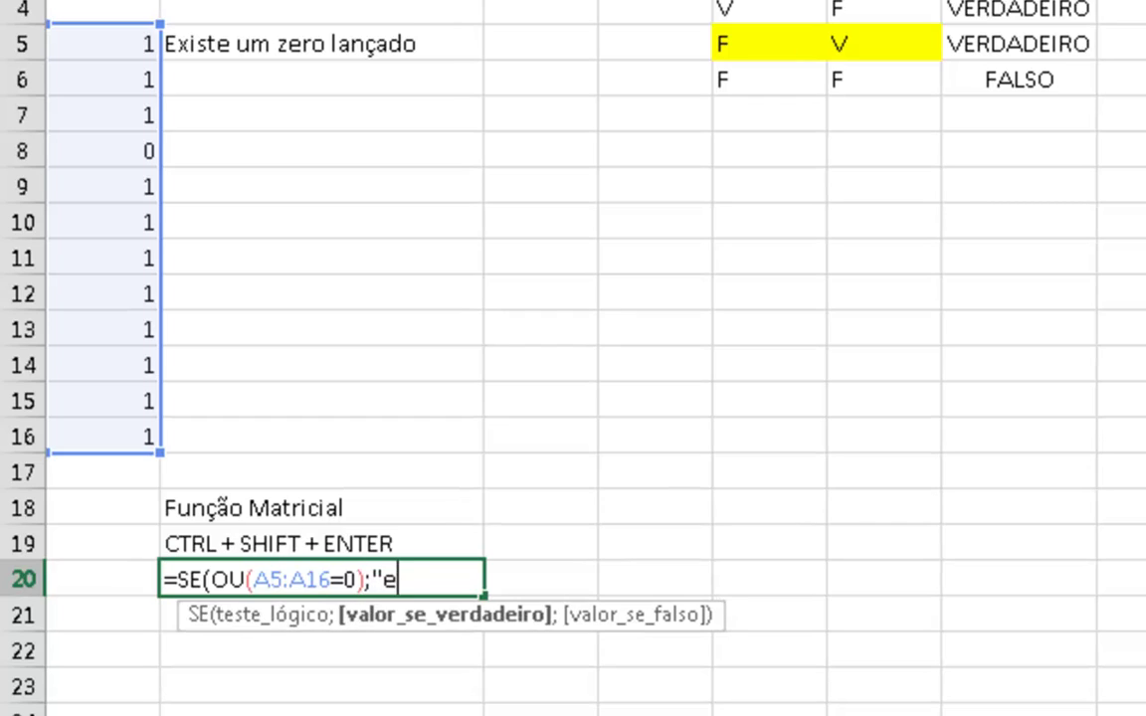
key(BackSpace)
key(BackSpace)
text(Existe zero";)
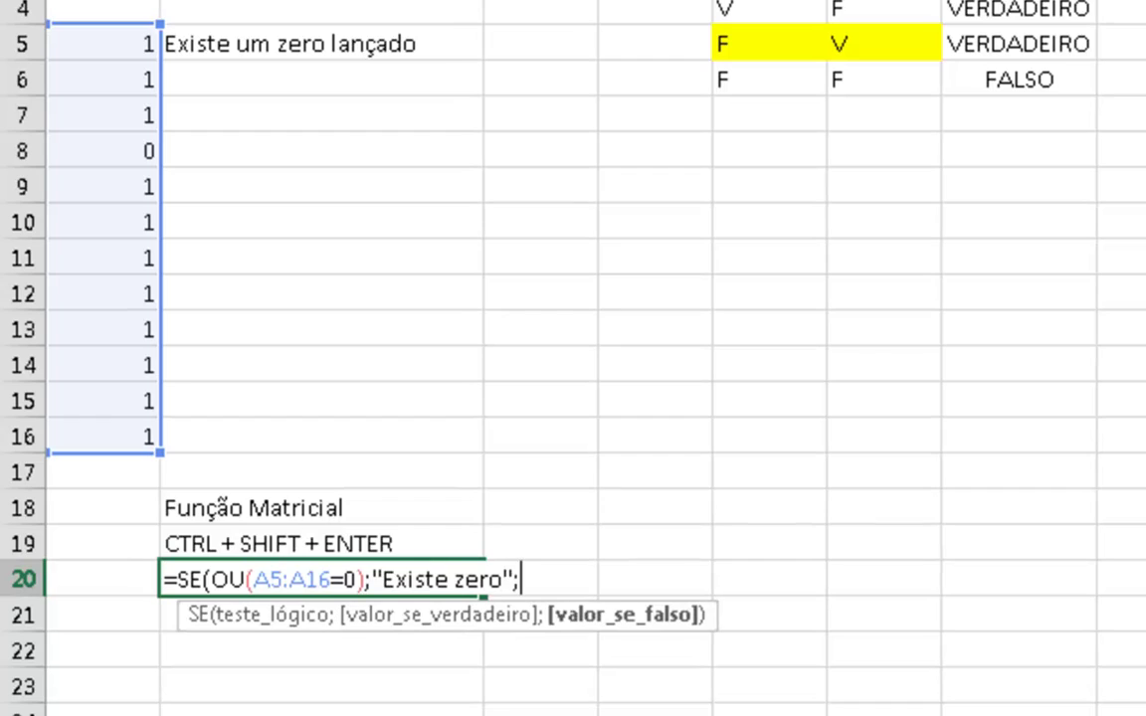
text("Não existe )
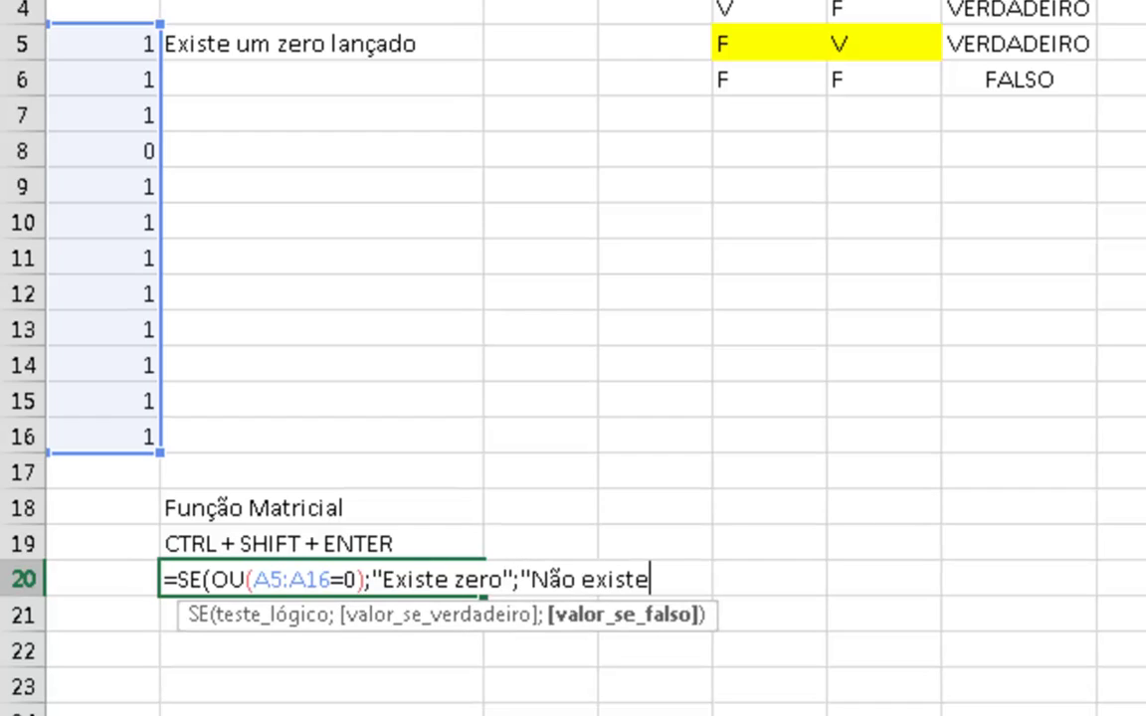
text(zero"()
key(BackSpace)
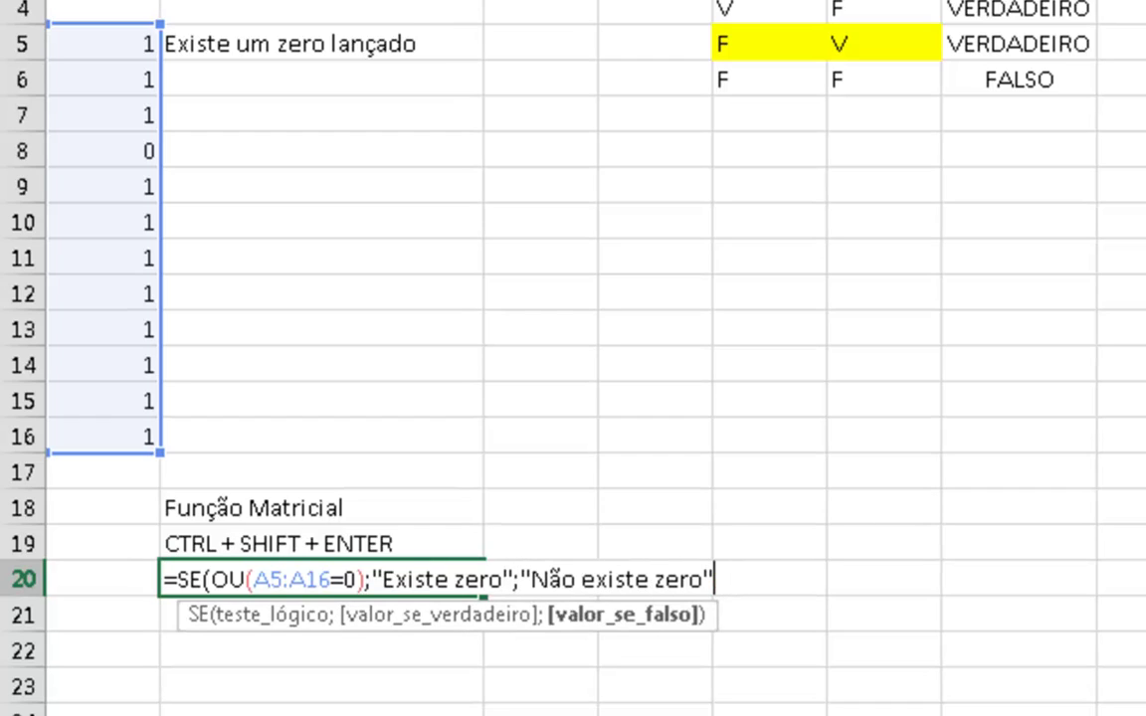
text())
key(Return)
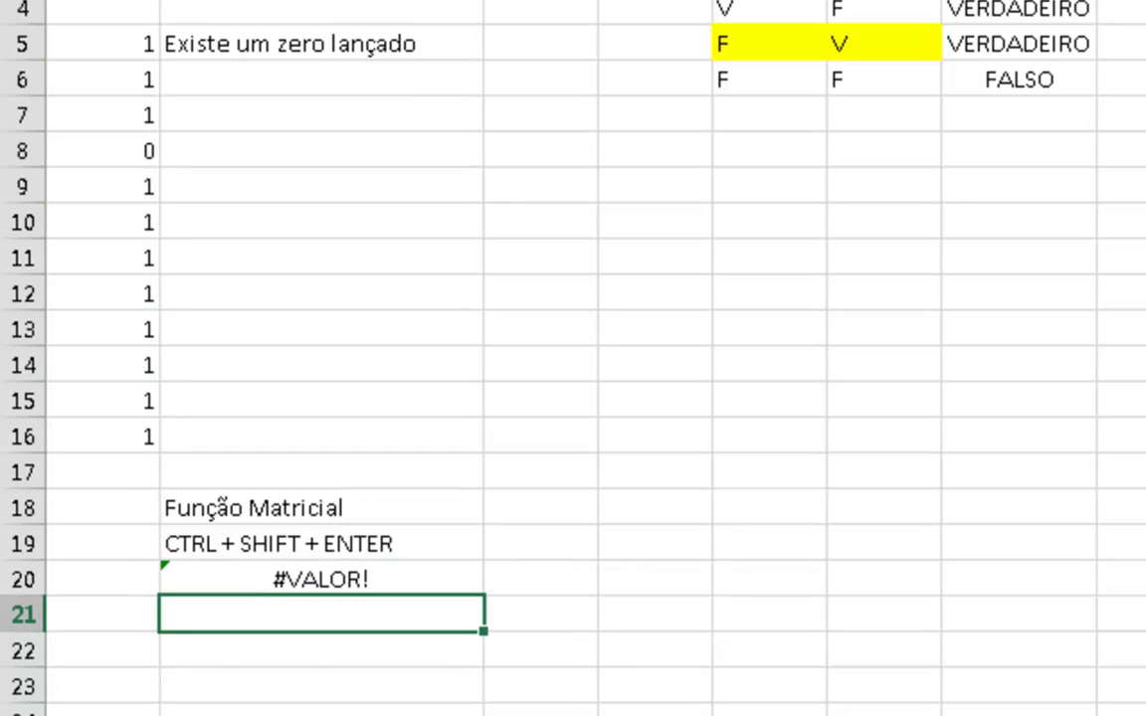
- Re-enter the nested SE and OU formula in B20 as an array formula
key(Up)
key(F2)
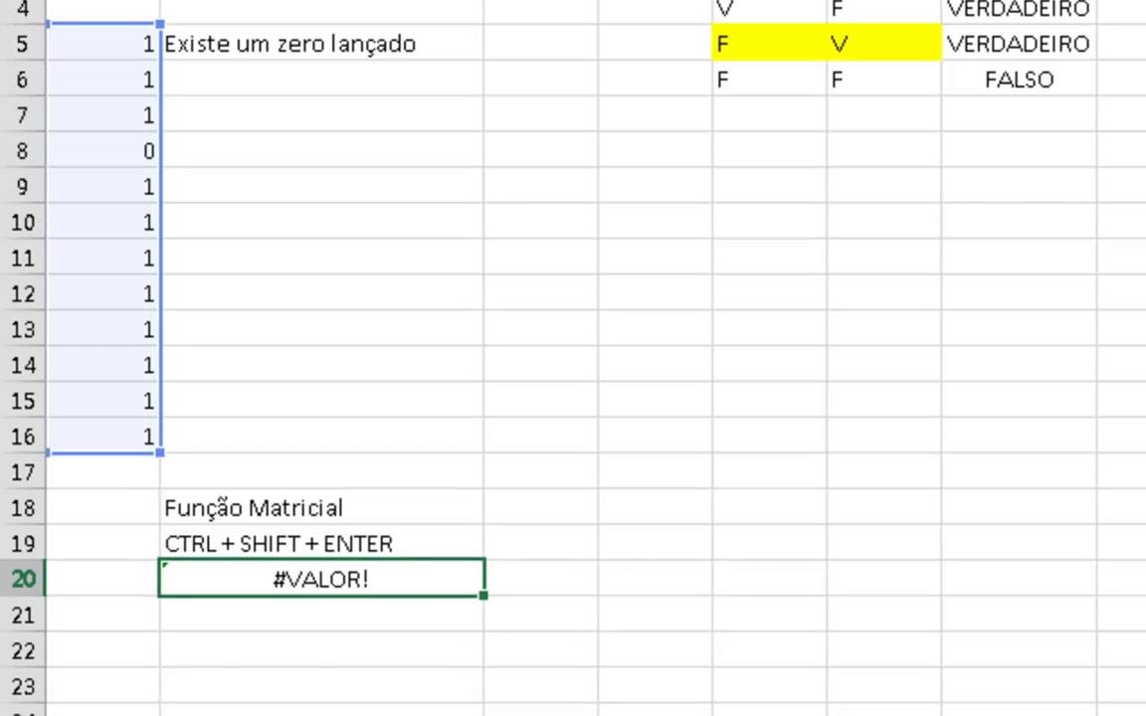
key(ctrl+shift+Return)
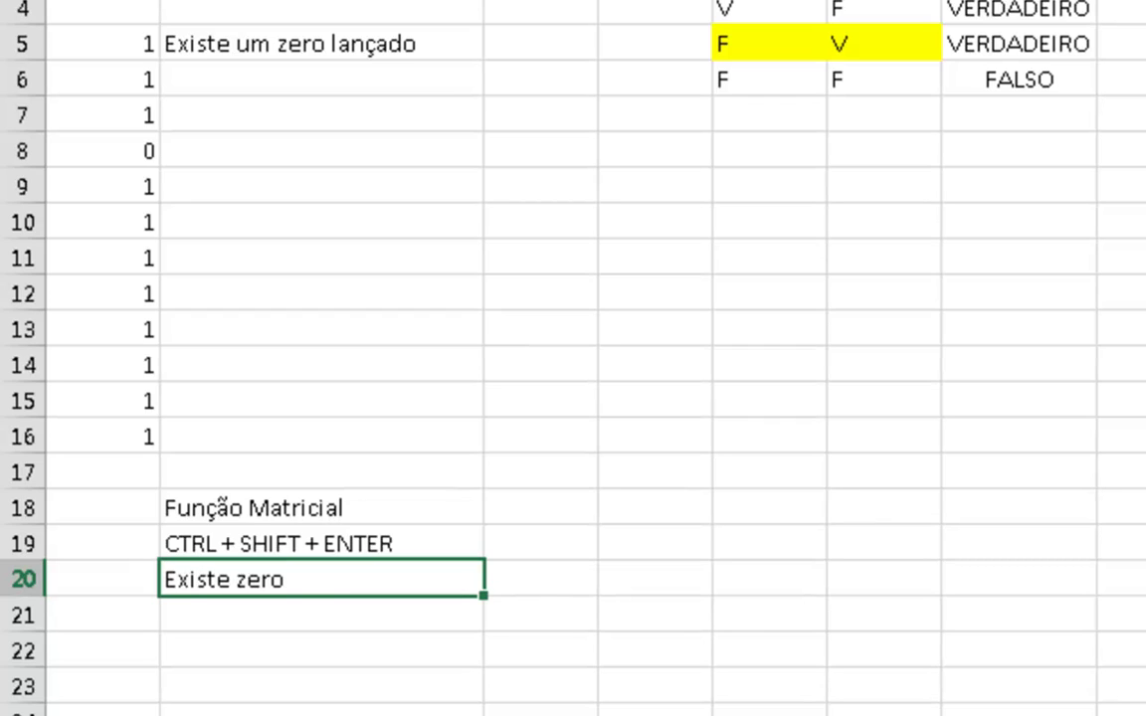
- Set A8 to 1 and A12 to 0 to test the B20 formula
click(125, 152)
text(1)
key(ctrl+Return)
key(Down)
key(Down)
key(Down)
key(Down)
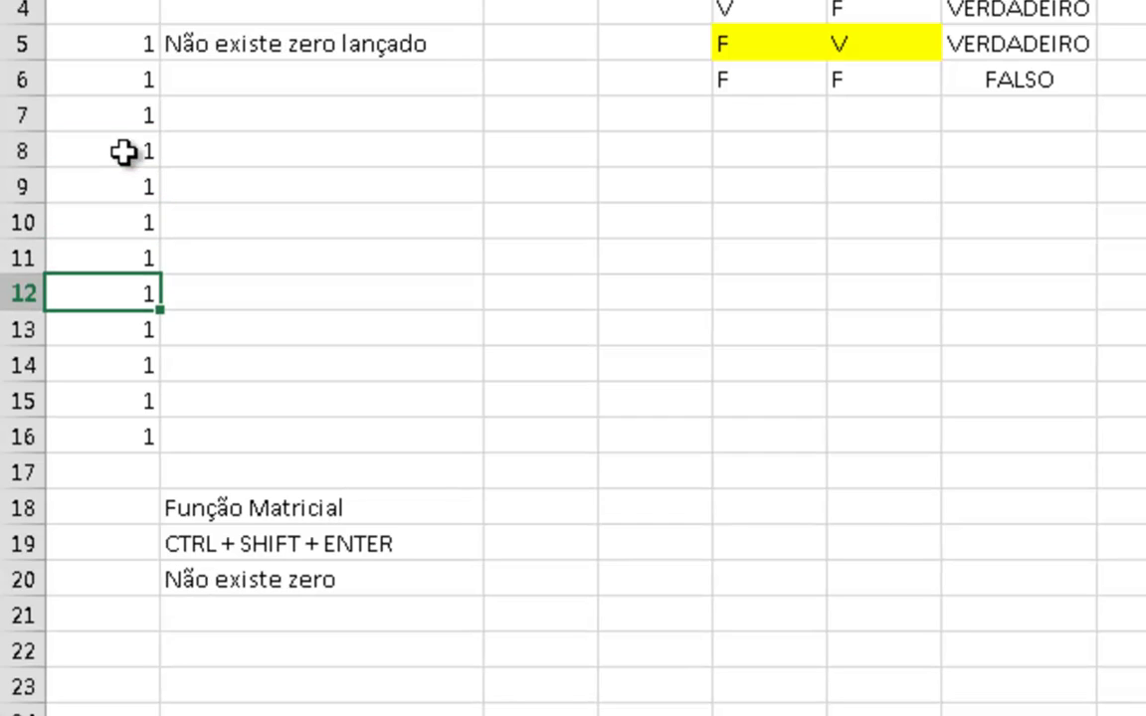
text(0)
key(Return)
key(Up)
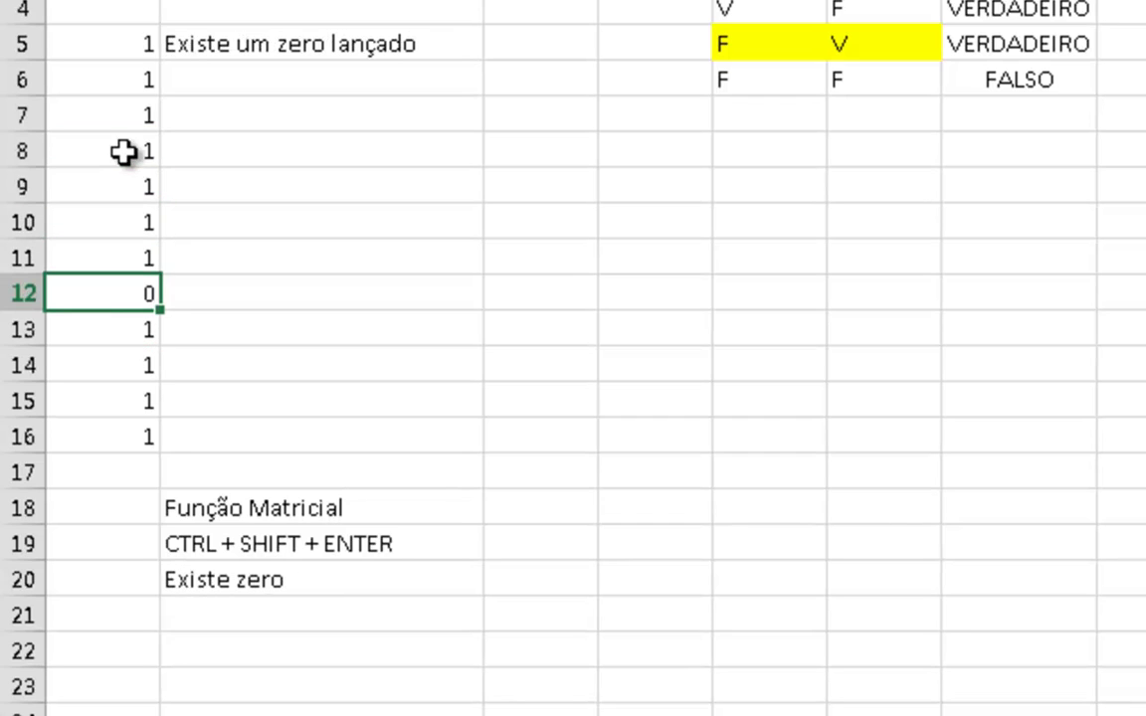
- Change A12 to 1 and back to 0 to test both results of the B20 formula
text(1)
key(Return)
key(Up)
text(0)
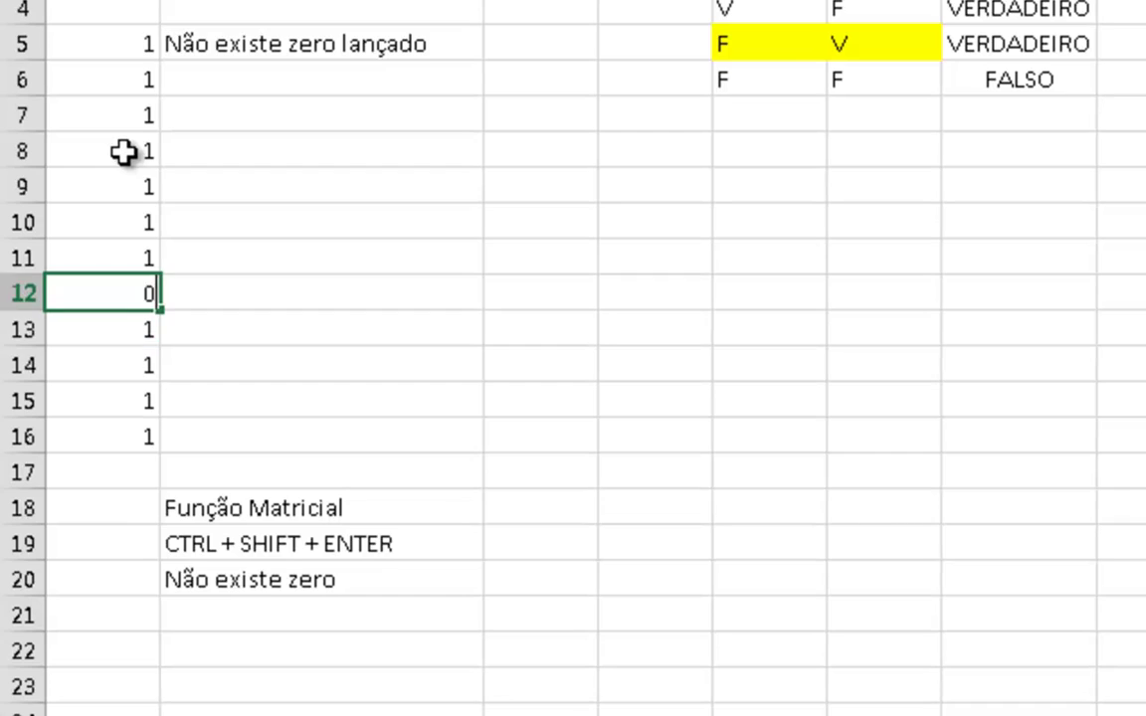
key(Return)
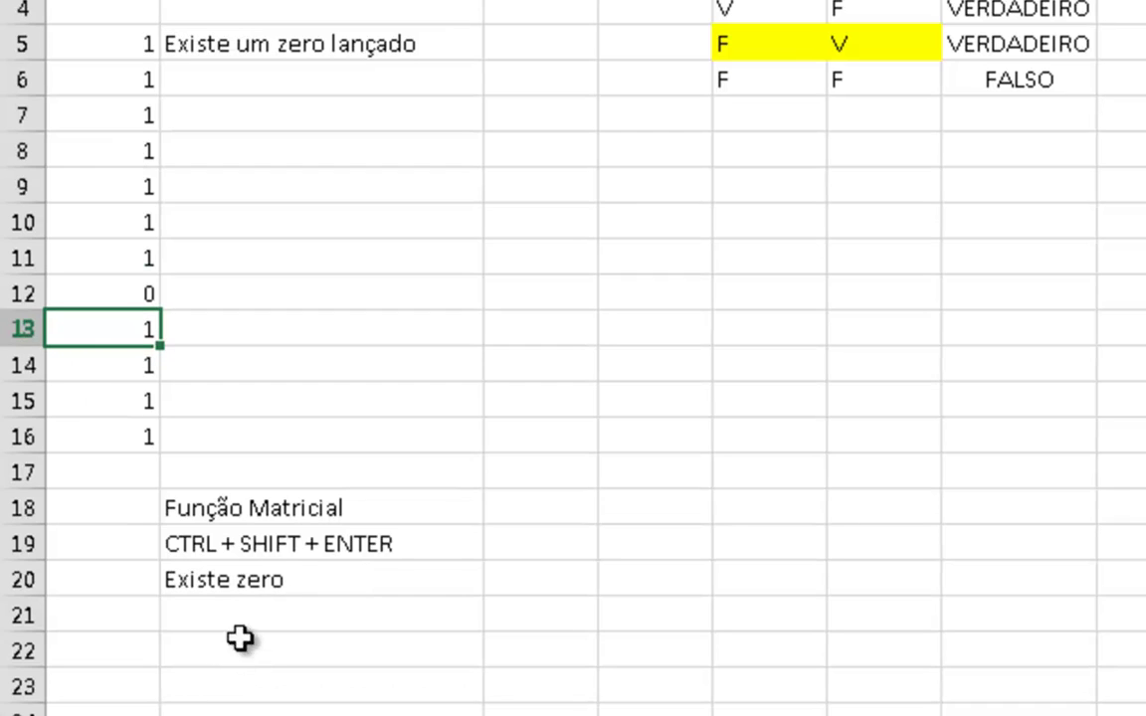
- Review the OU test and its A5:A16 range inside the B20 array formula without changing it
click(284, 575)
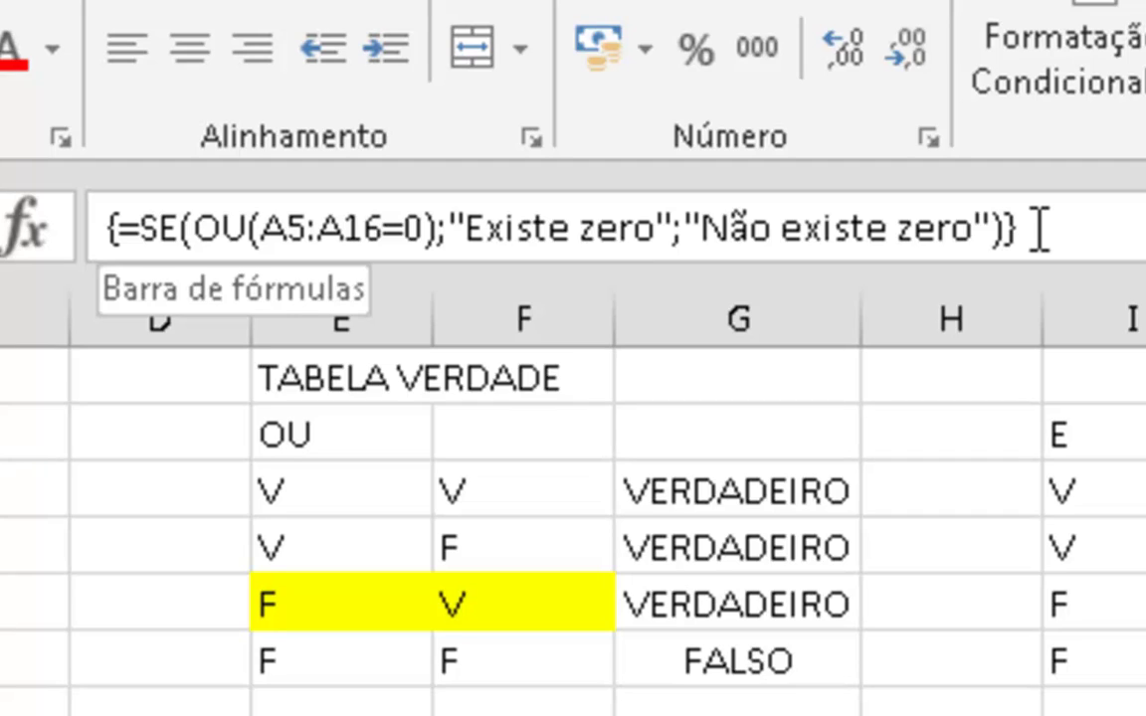
click(1039, 230)
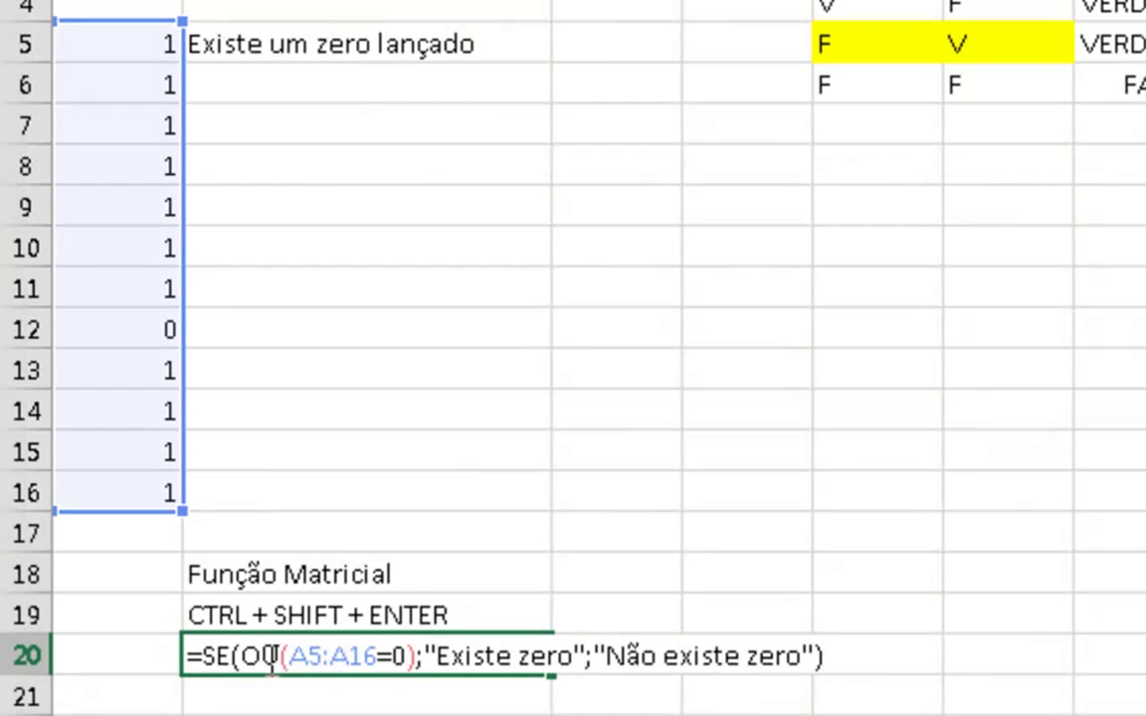
drag(238, 656, 368, 657)
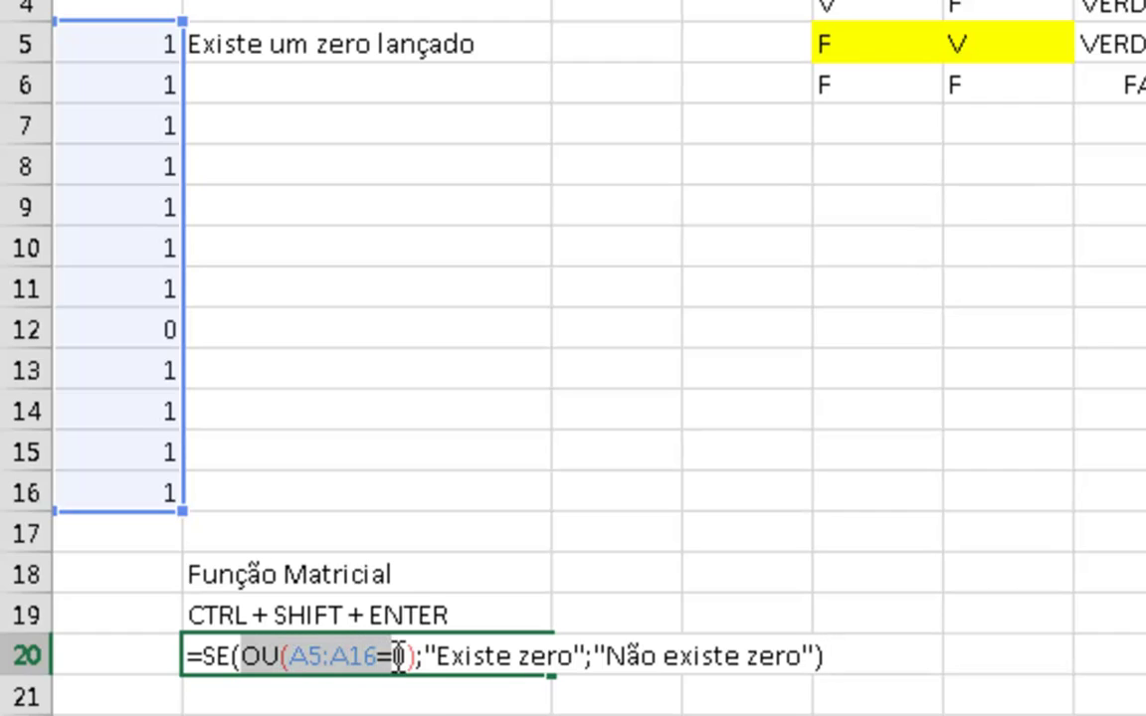
key(shift+Right)
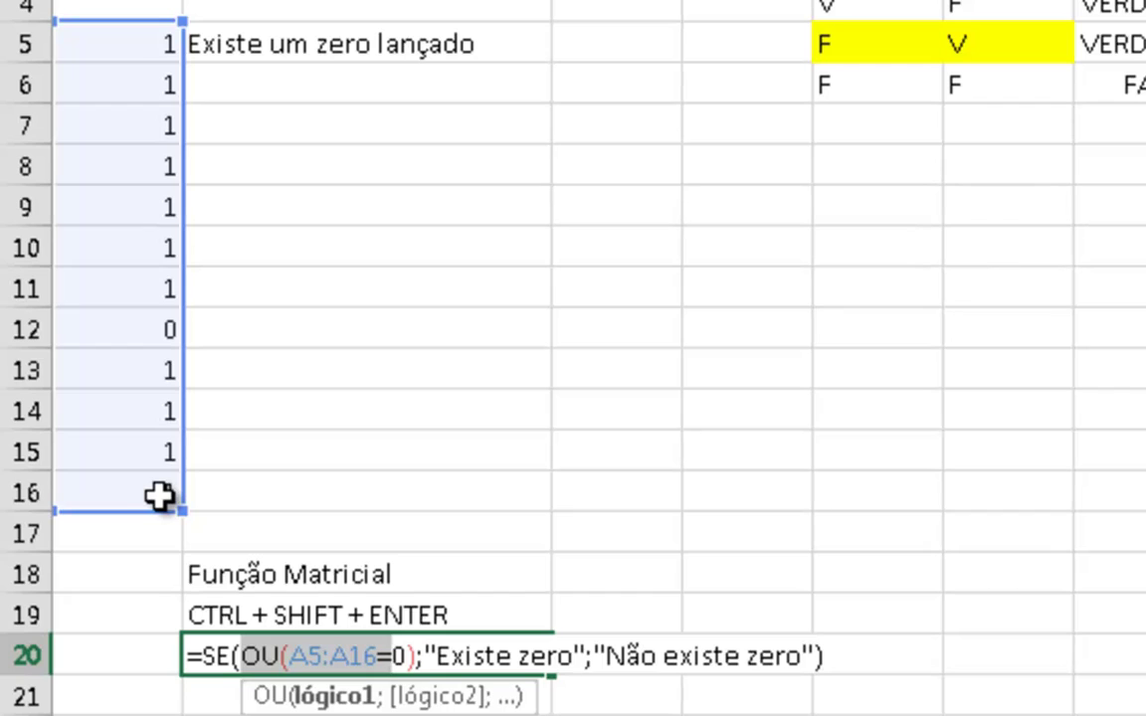
drag(129, 37, 119, 495)
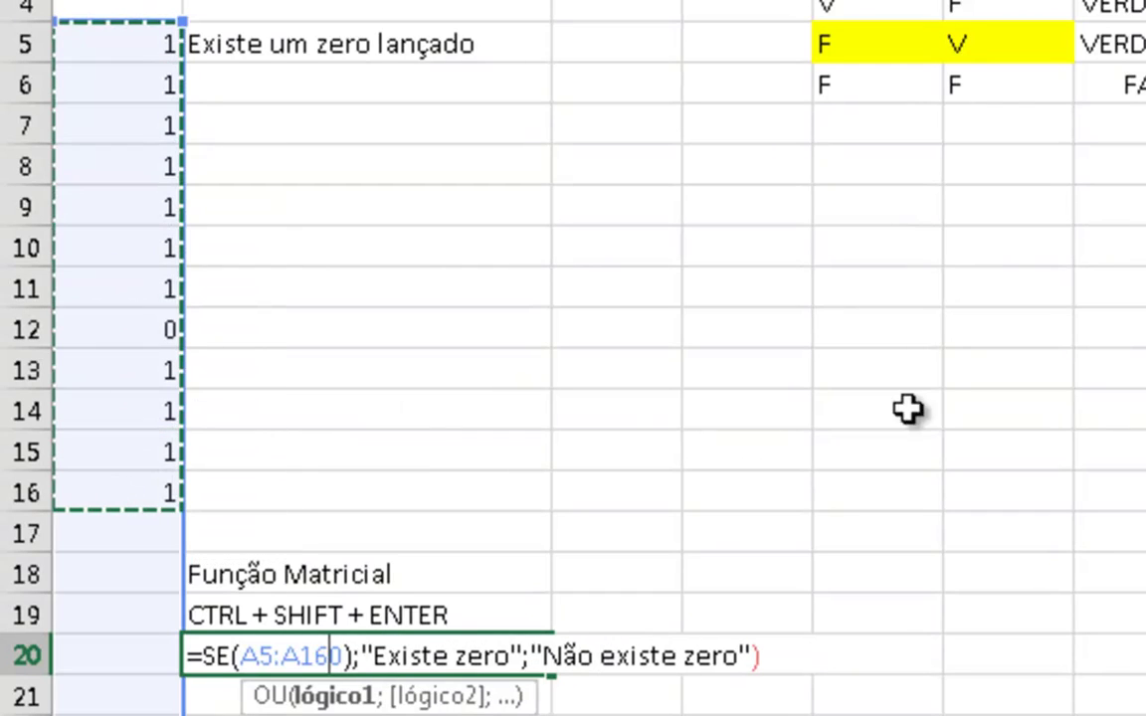
key(ctrl+shift+Return)
- Confirm the B20 formula once as an ordinary formula and restore it as an array formula
double_click(524, 645)
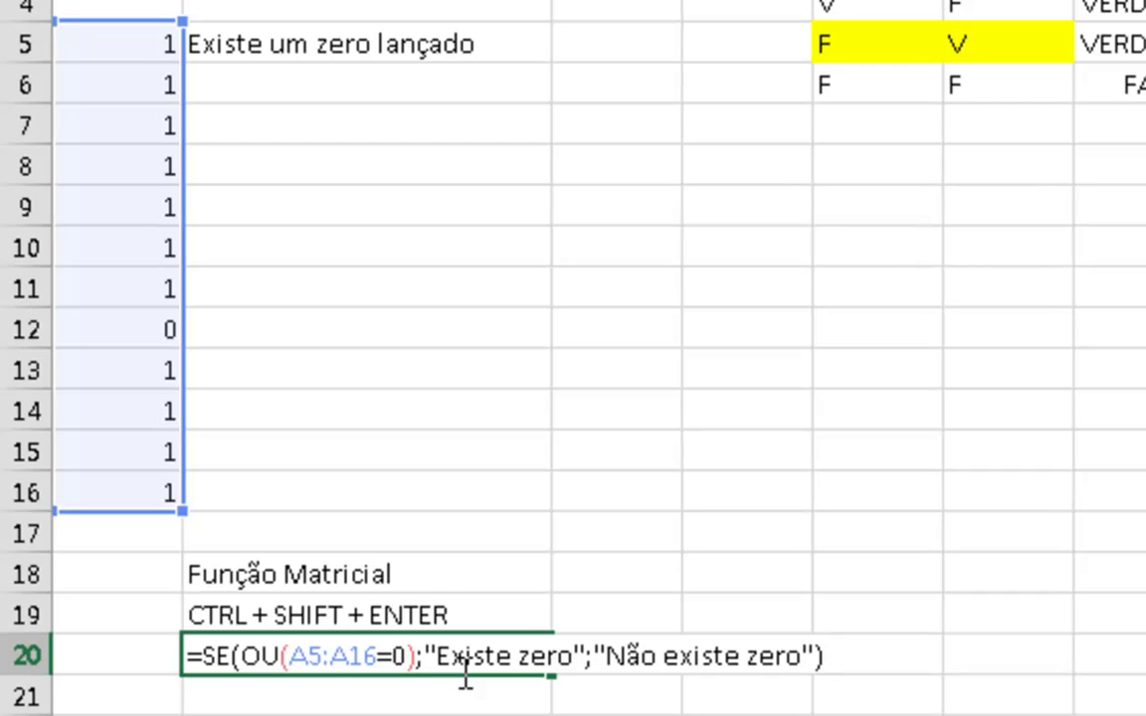
key(Return)
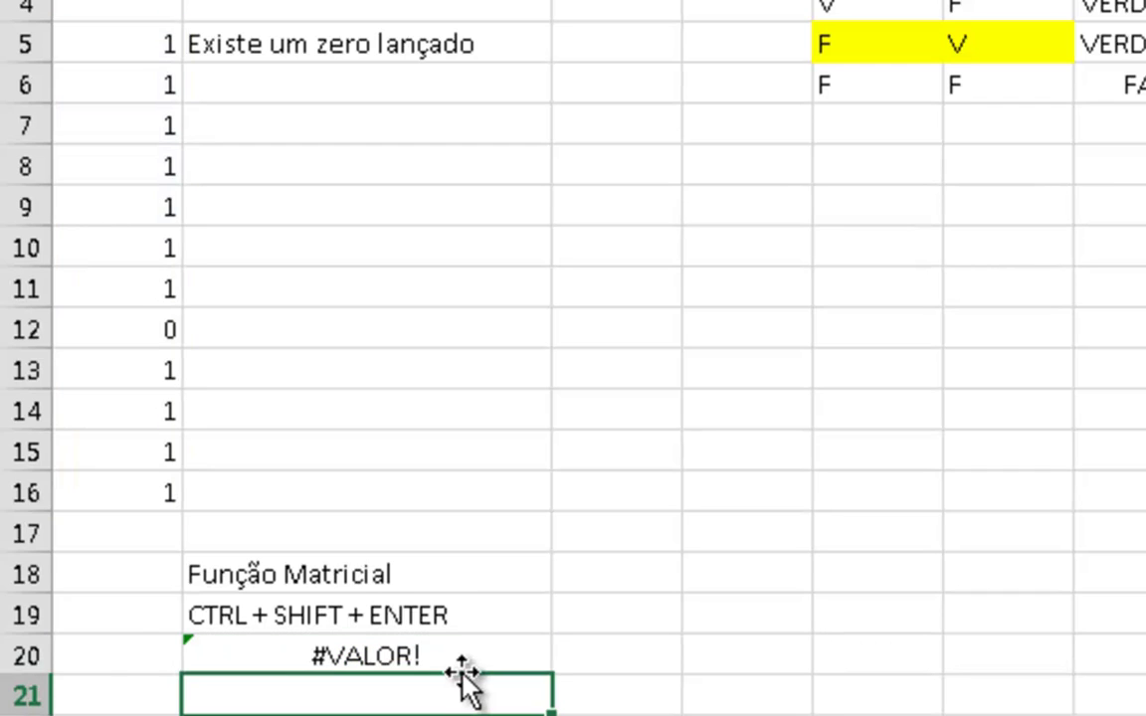
key(Up)
key(F2)
key(ctrl+shift+Return)
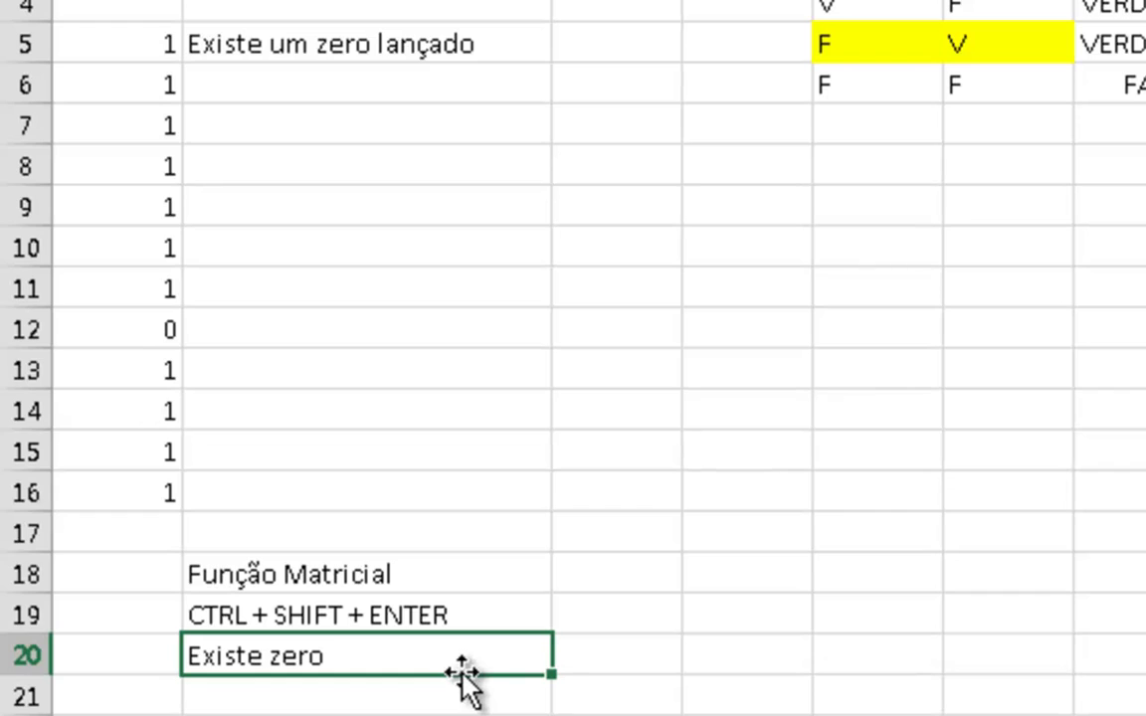